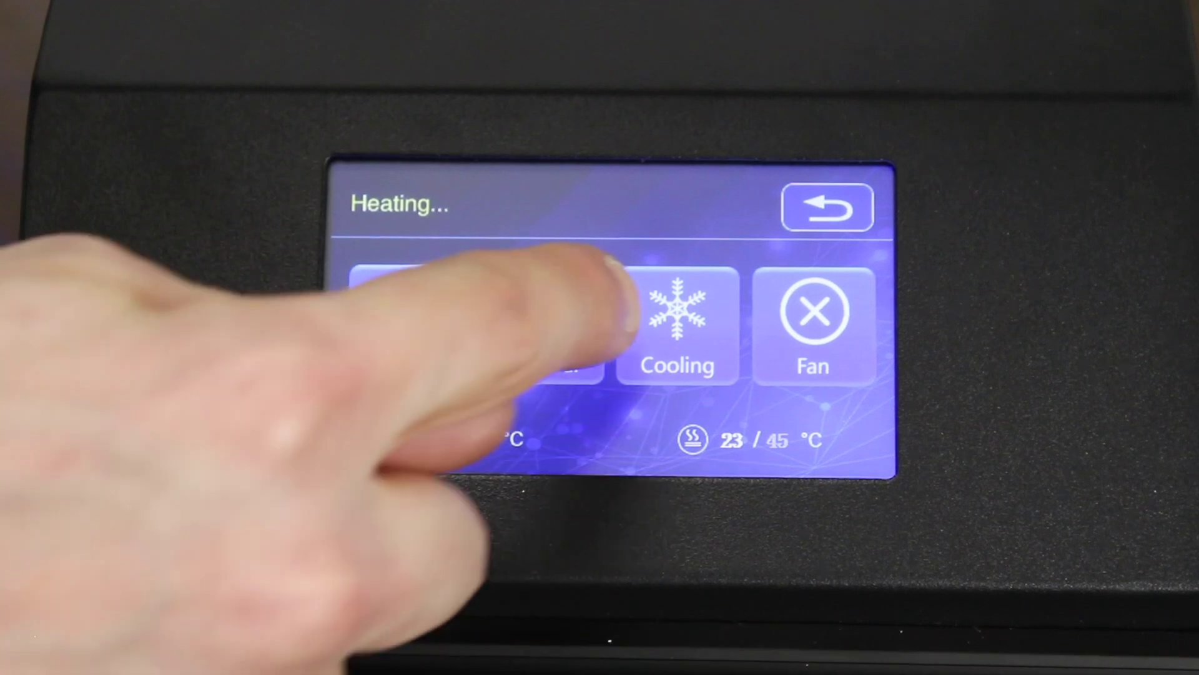
- On the printer touchscreen, stop heating toward 185 °C and confirm the cool-down
{"action": "left_click", "coordinate": [678, 324]}
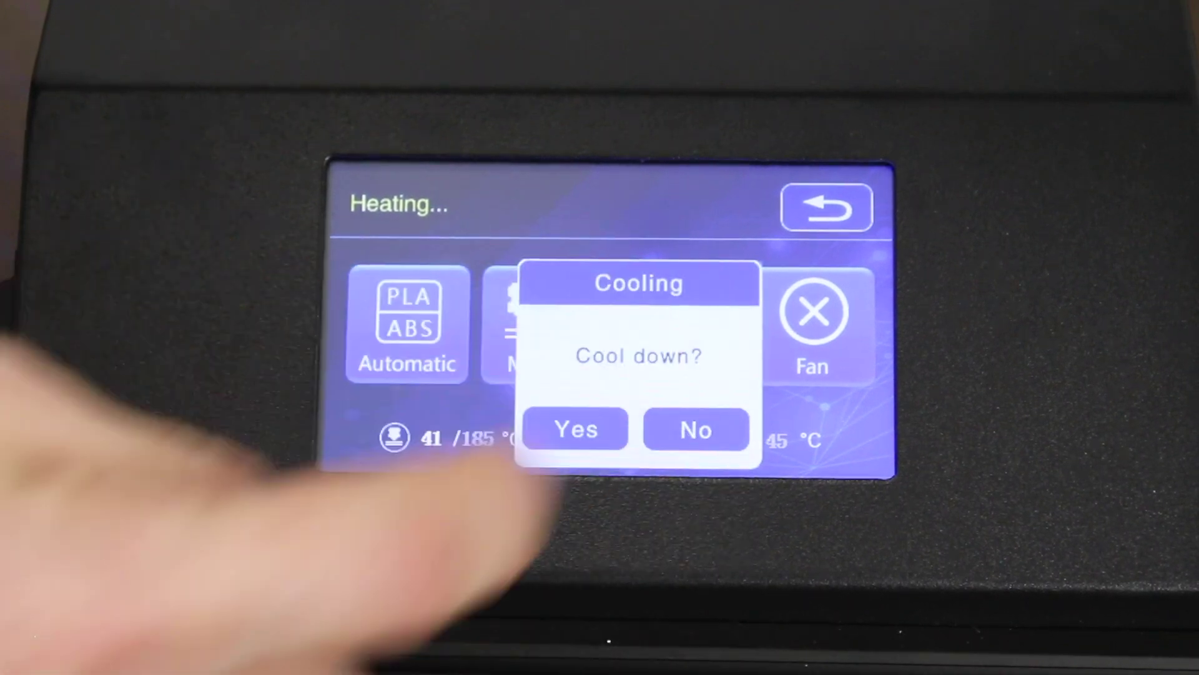
{"action": "left_click", "coordinate": [597, 428]}
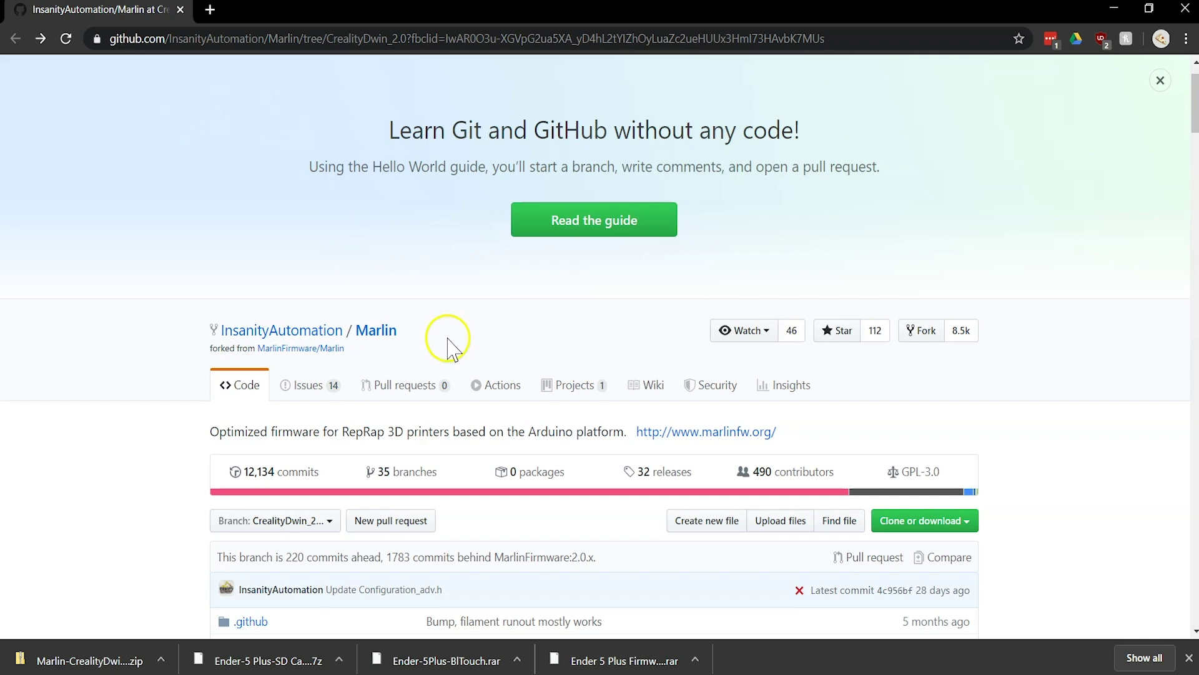
- Scroll through the Marlin repo's file list, then return to Configuration.h in VS Code
{"action": "scroll", "coordinate": [429, 273], "scroll_direction": "down", "scroll_amount": 3}
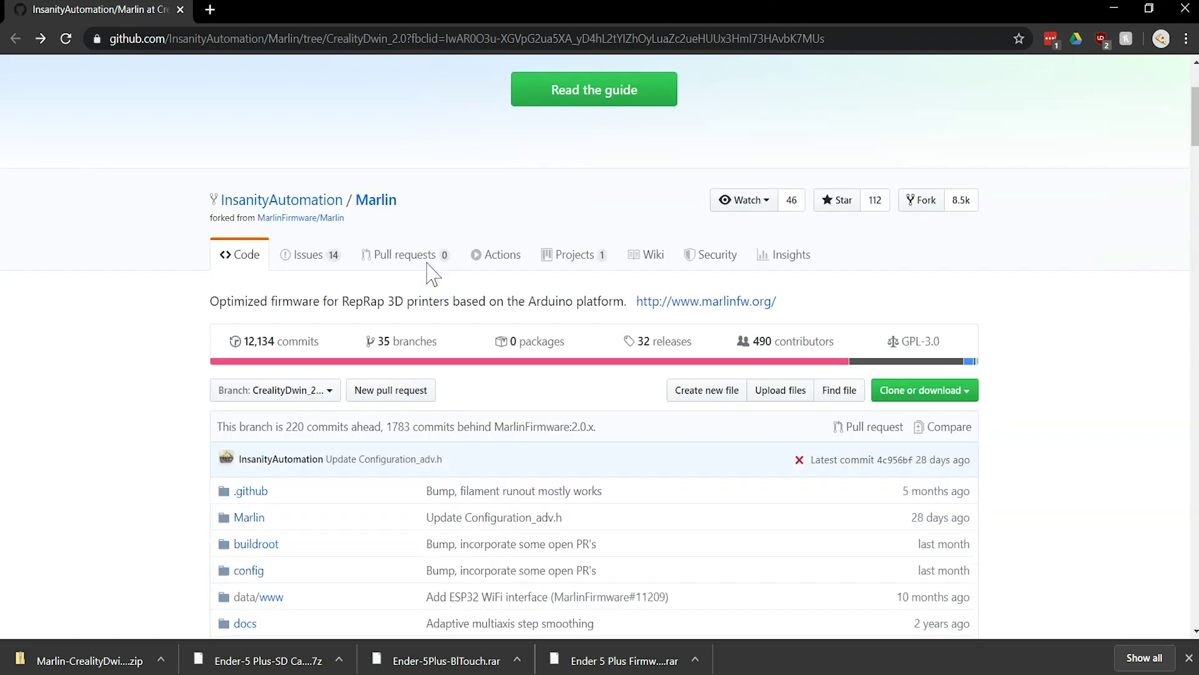
{"action": "scroll", "coordinate": [429, 273], "scroll_direction": "down", "scroll_amount": 2}
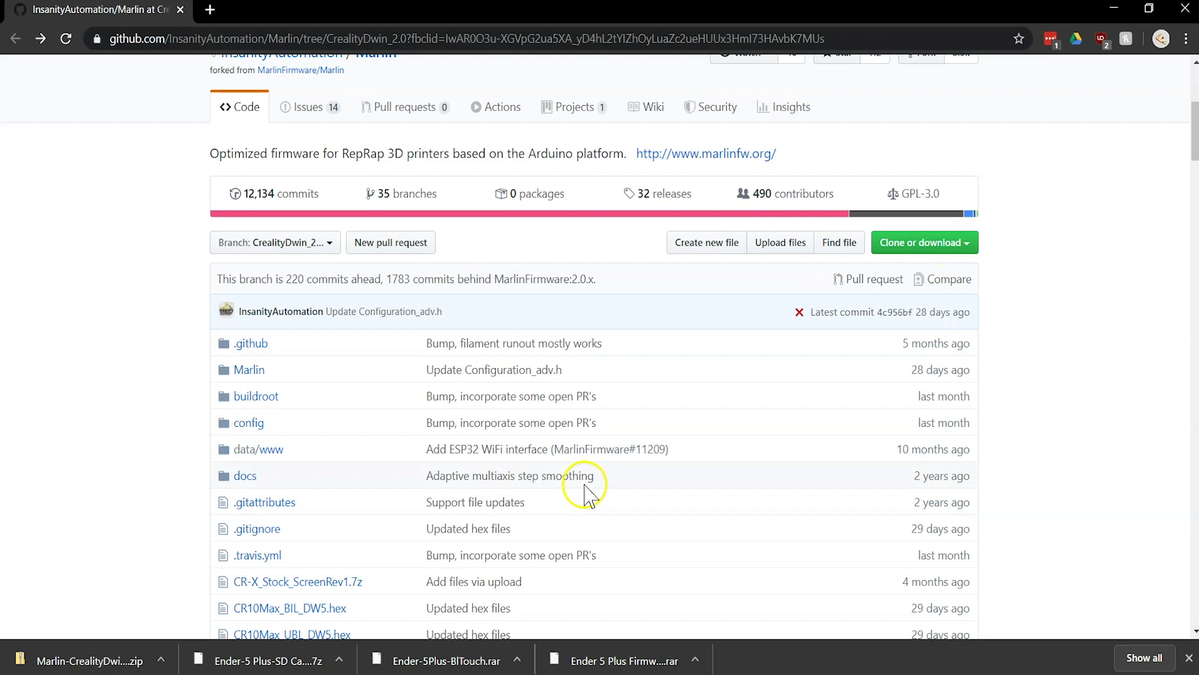
{"action": "mouse_move", "coordinate": [406, 673]}
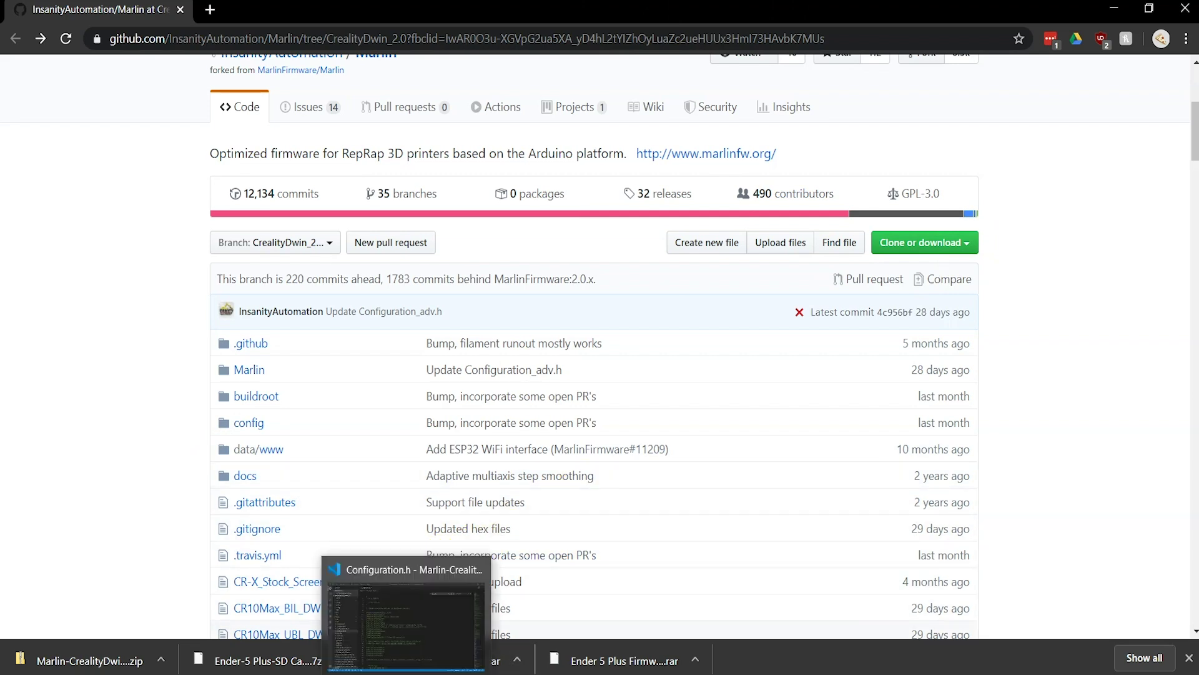
{"action": "left_click", "coordinate": [406, 625]}
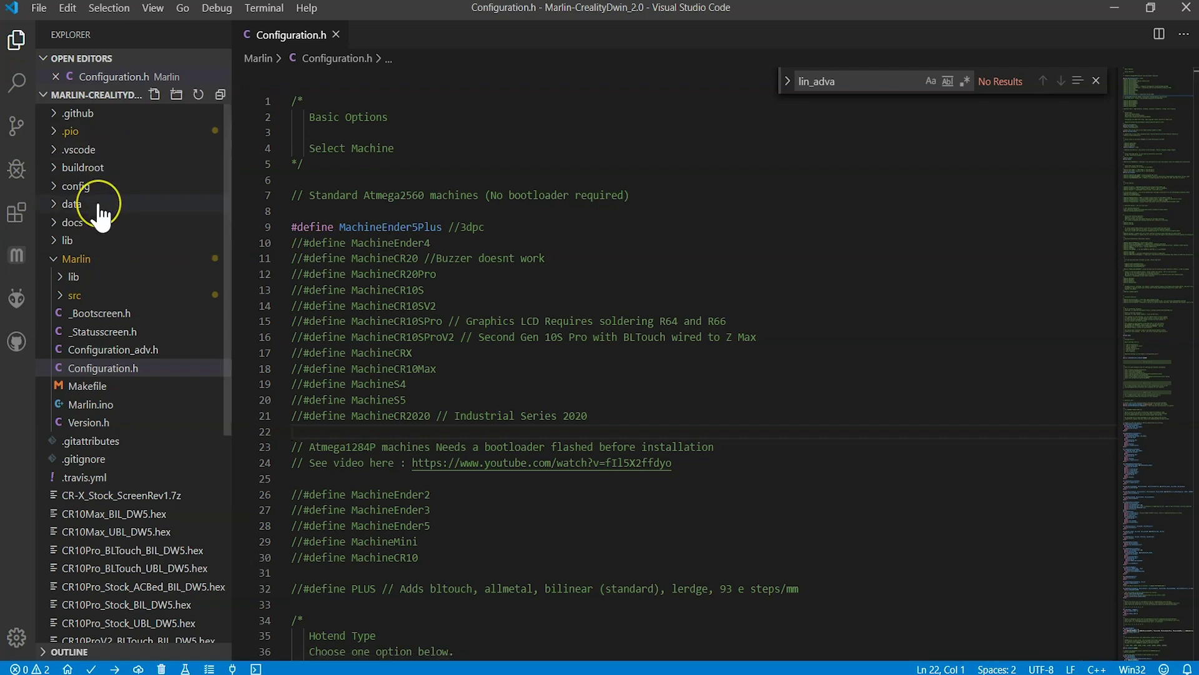
{"action": "left_click", "coordinate": [53, 260]}
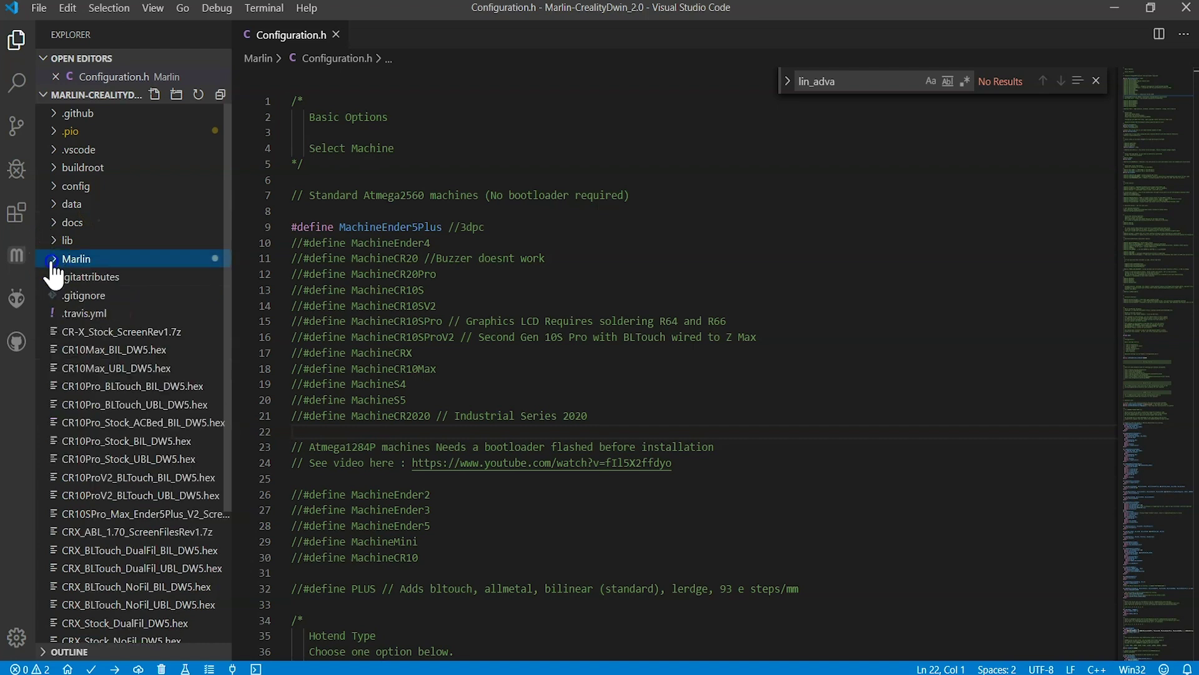
{"action": "scroll", "coordinate": [150, 284], "scroll_direction": "down", "scroll_amount": 1}
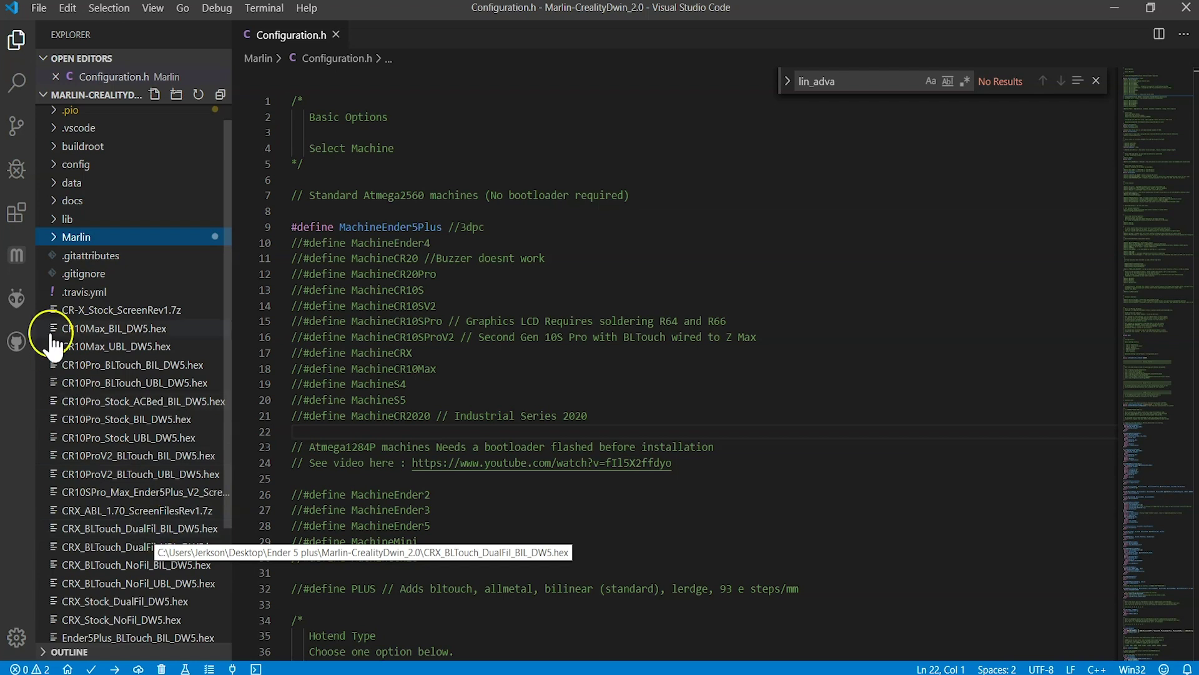
{"action": "left_click", "coordinate": [55, 242]}
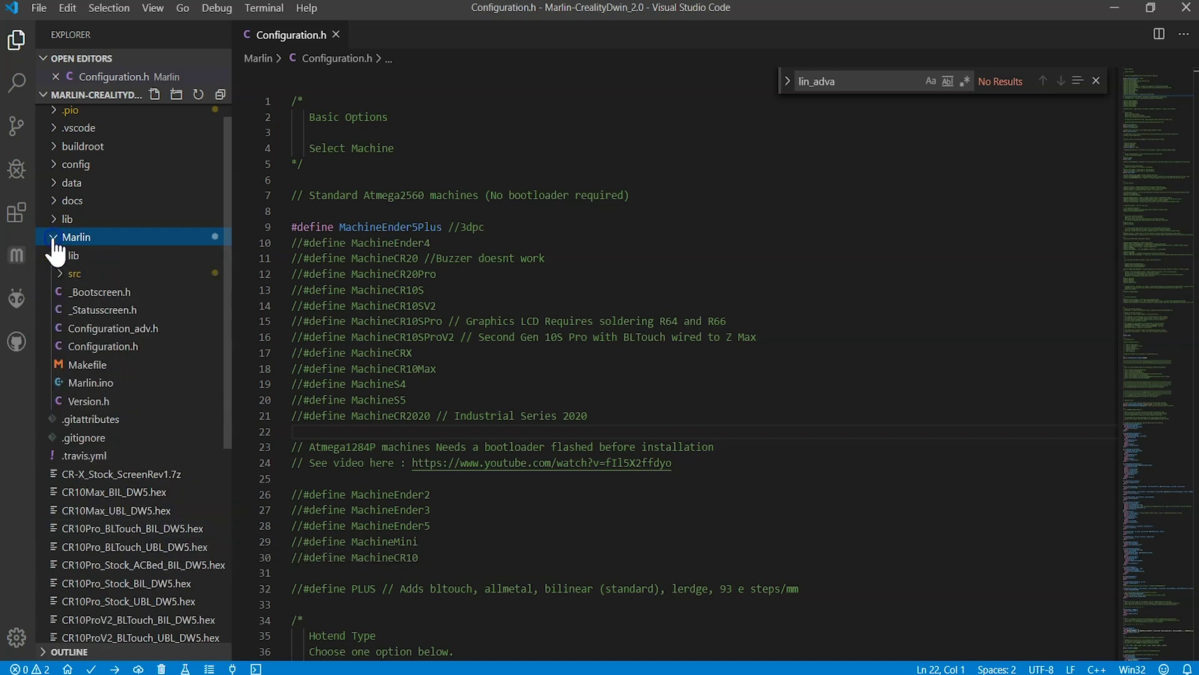
{"action": "left_click", "coordinate": [95, 347]}
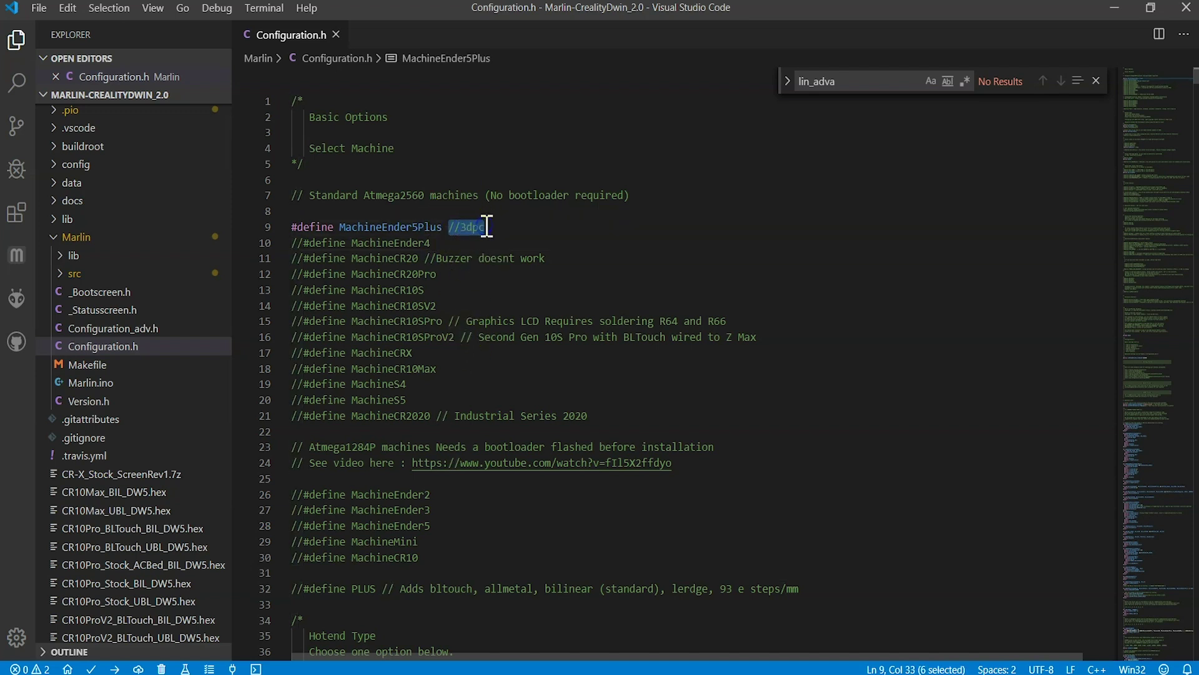
{"action": "double_click", "coordinate": [345, 227]}
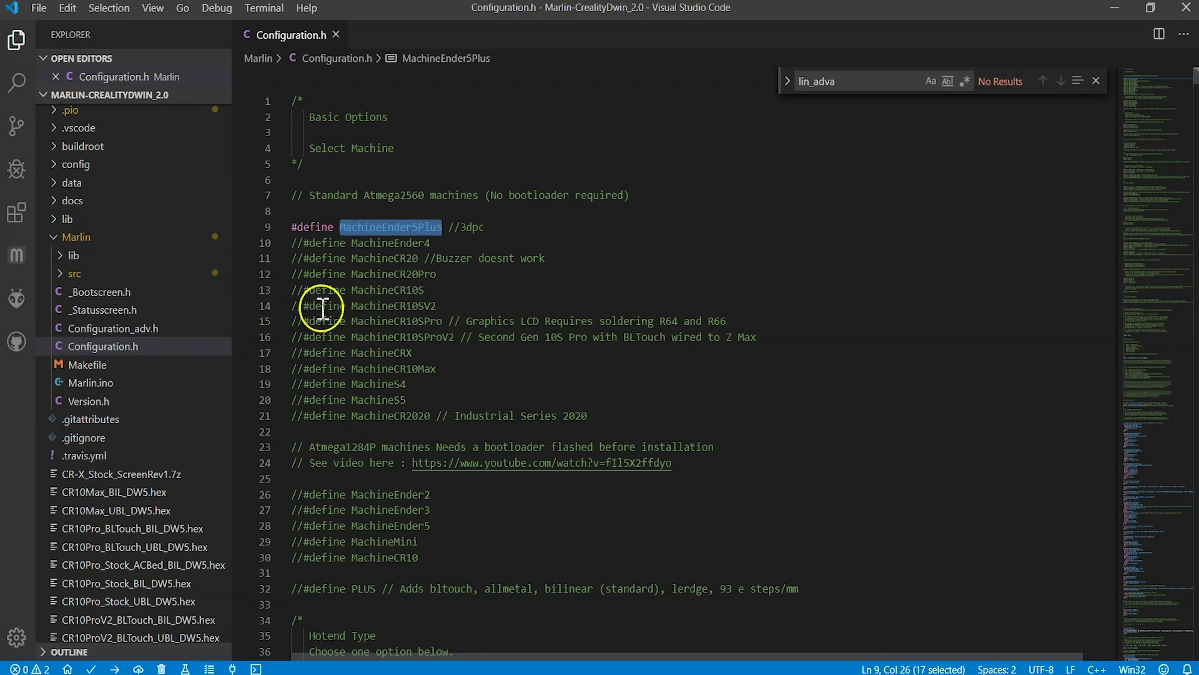
{"action": "scroll", "coordinate": [337, 306], "scroll_direction": "down", "scroll_amount": 4}
- Put the -3, -50, -4.2 values on line 9 and search 3dpc to reach HotendE3D
{"action": "key", "text": "BackSpace"}
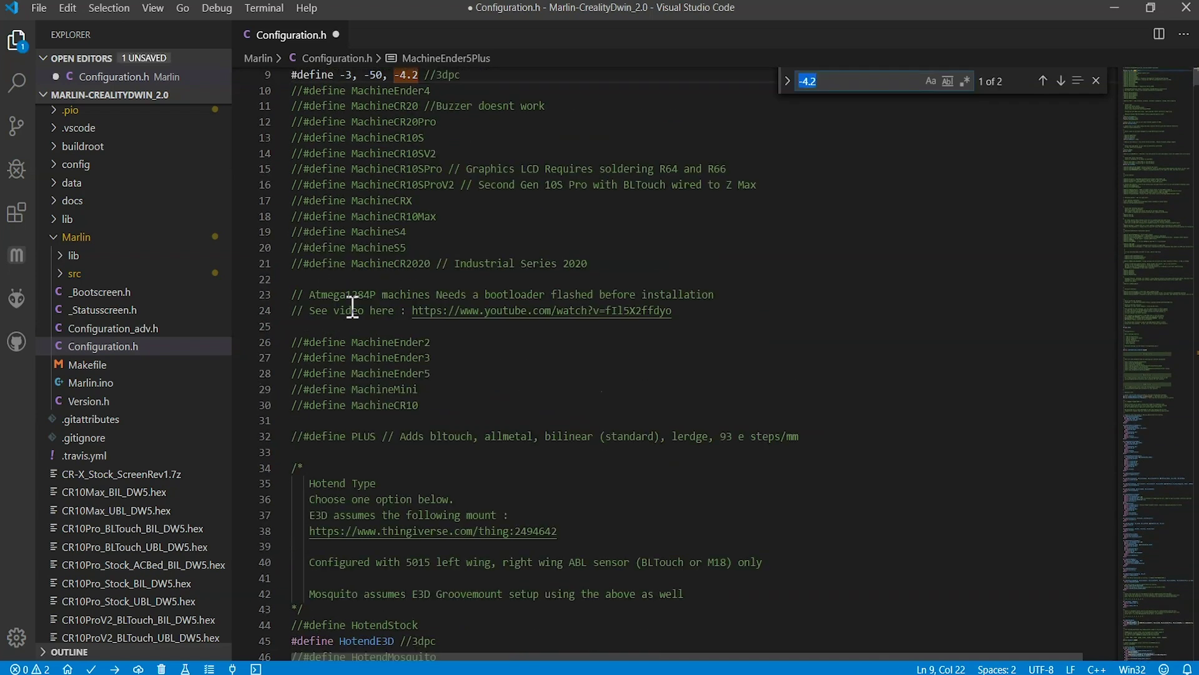
{"action": "key", "text": "ctrl+f"}
{"action": "type", "text": "d"}
{"action": "type", "text": "dpc"}
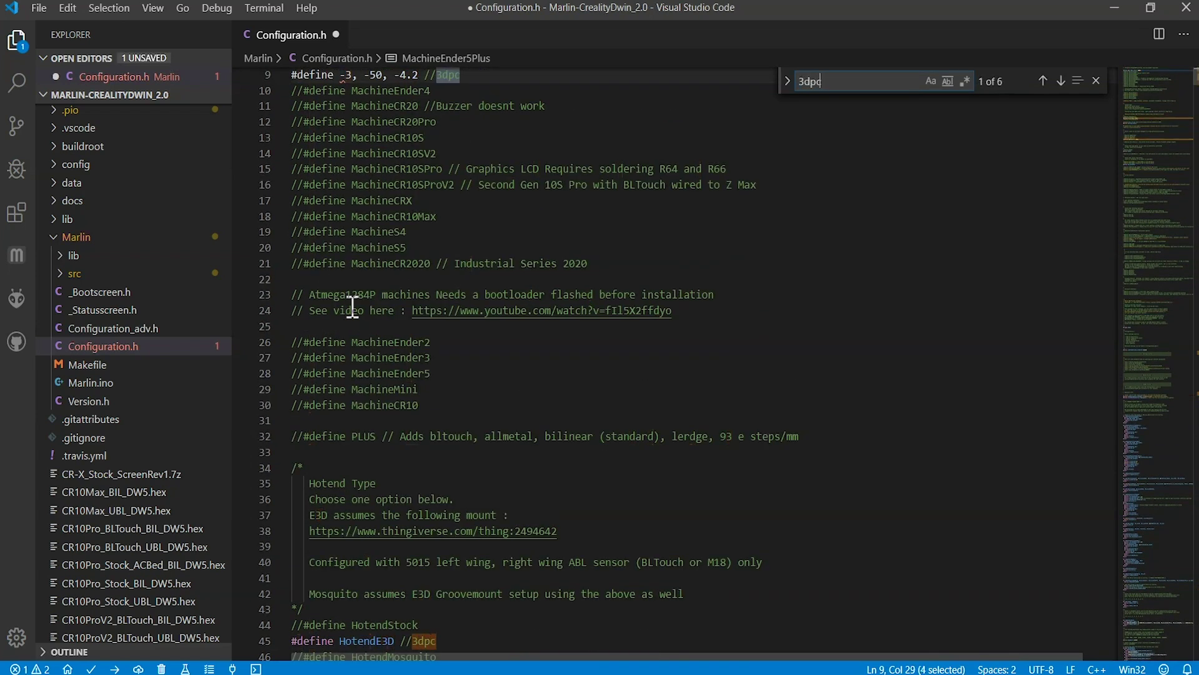
{"action": "key", "text": "Return"}
{"action": "scroll", "coordinate": [353, 306], "scroll_direction": "down", "scroll_amount": 3}
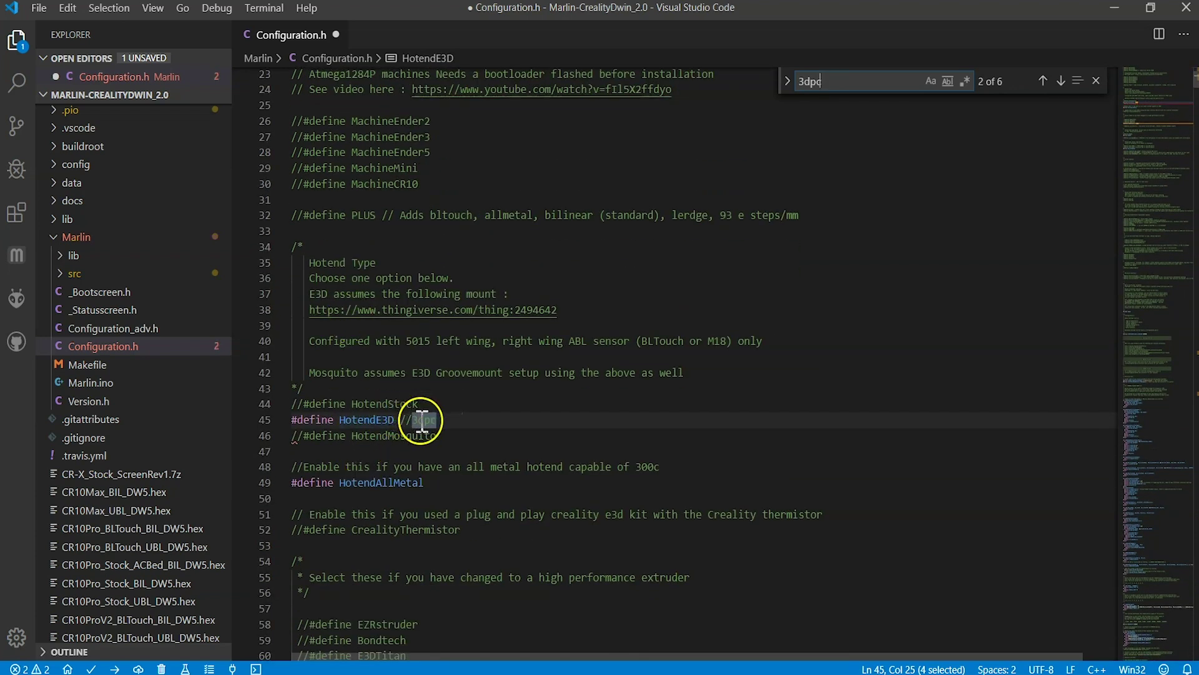
{"action": "mouse_move", "coordinate": [368, 424]}
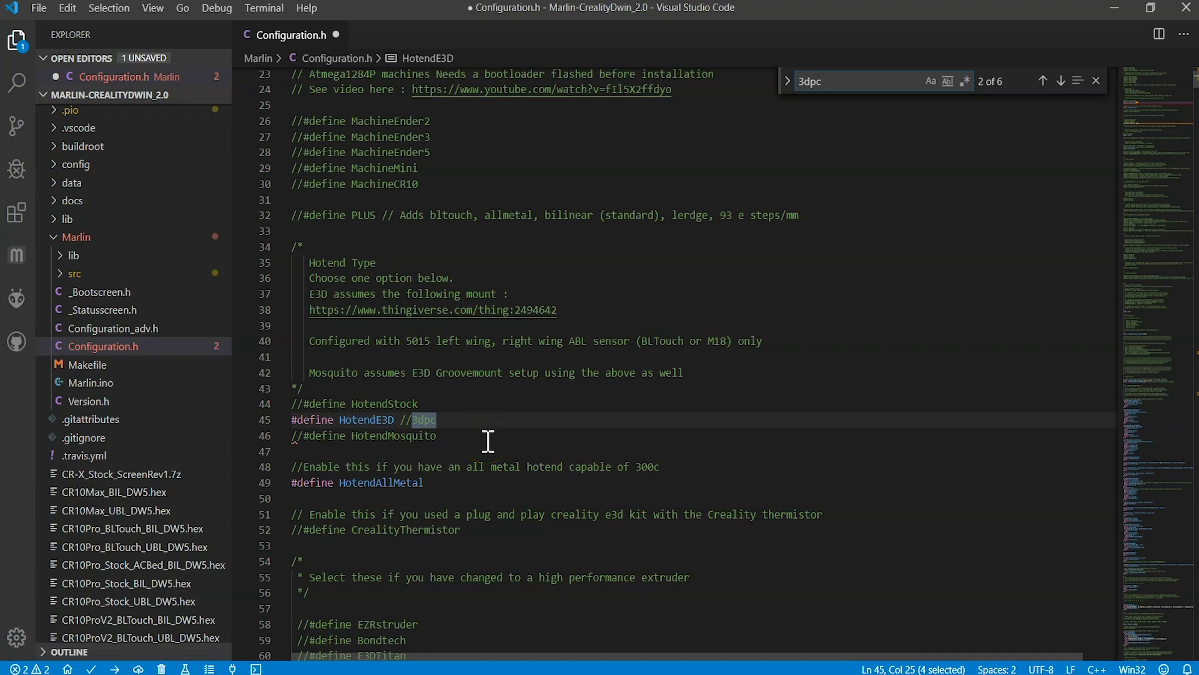
- Search 'therm' and confirm HotendE3D sets TEMP_SENSOR_0 to thermistor type 5
{"action": "key", "text": "ctrl+f"}
{"action": "type", "text": "thermis"}
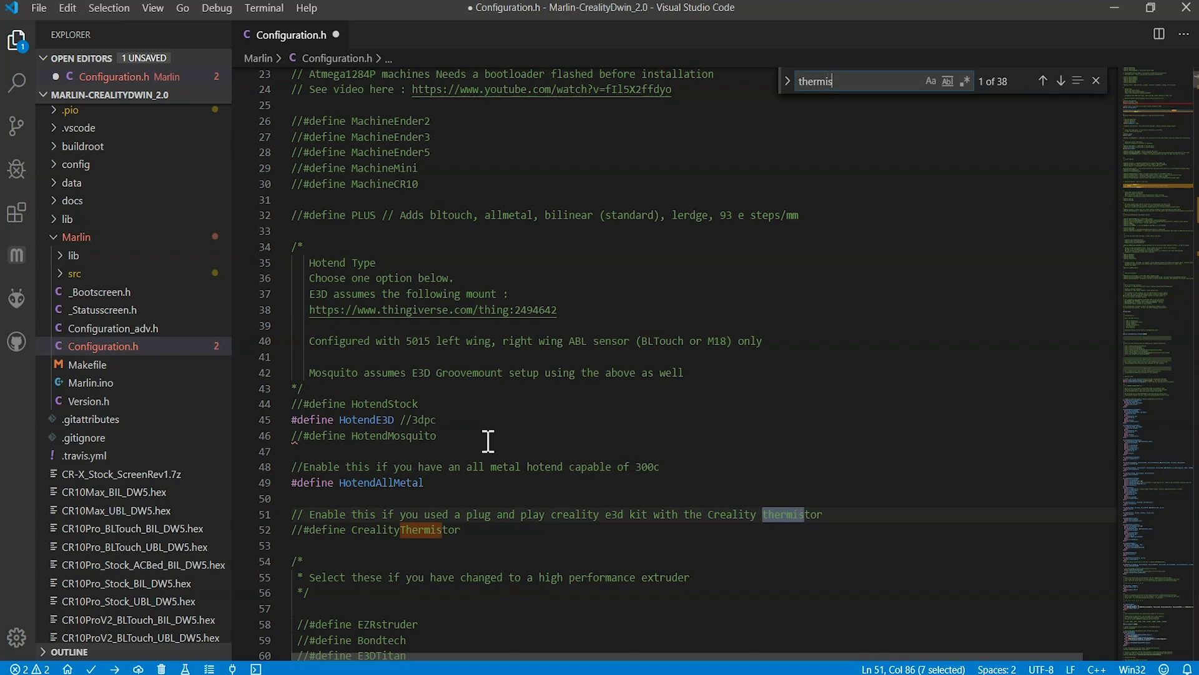
{"action": "key", "text": "Return"}
{"action": "key", "text": "Return"}
{"action": "key", "text": "Return"}
{"action": "key", "text": "Return"}
{"action": "key", "text": "Return"}
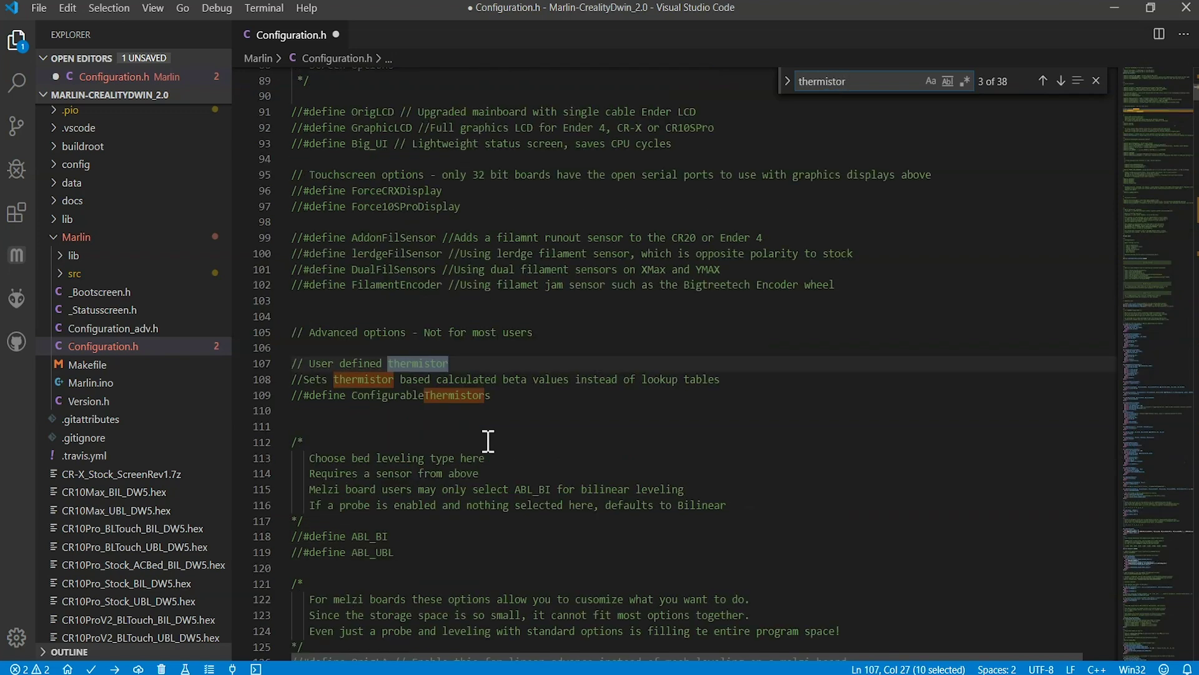
{"action": "scroll", "coordinate": [488, 442], "scroll_direction": "down", "scroll_amount": 5}
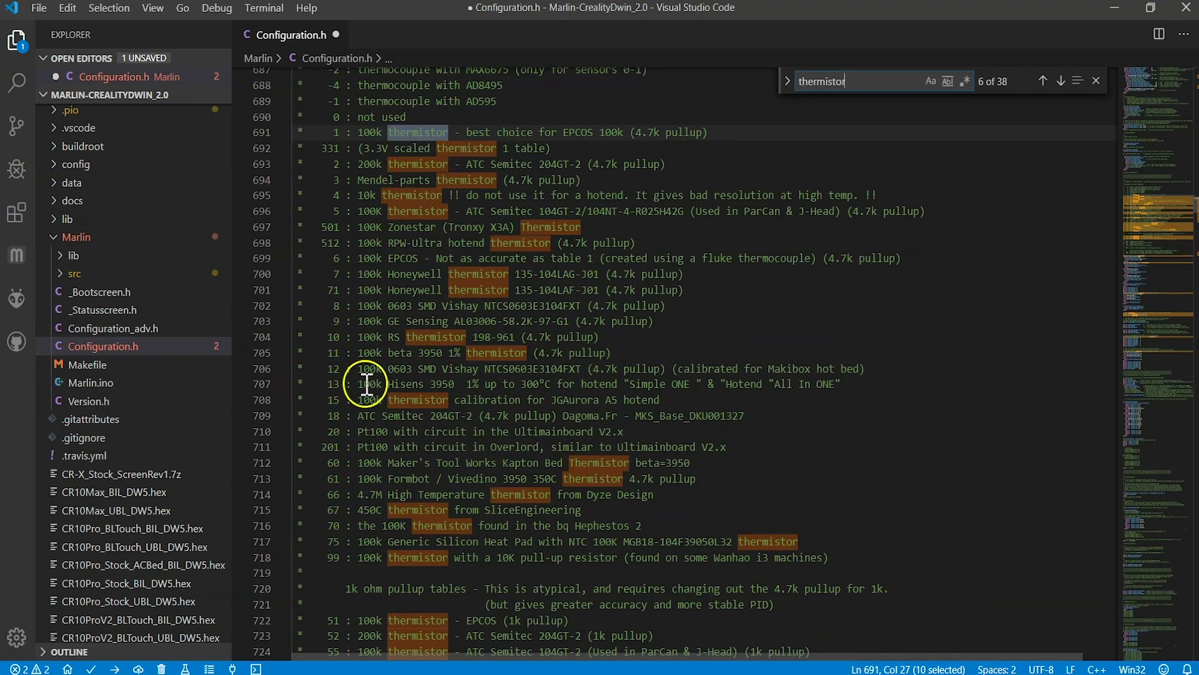
{"action": "left_click_drag", "start_coordinate": [334, 211], "coordinate": [608, 206]}
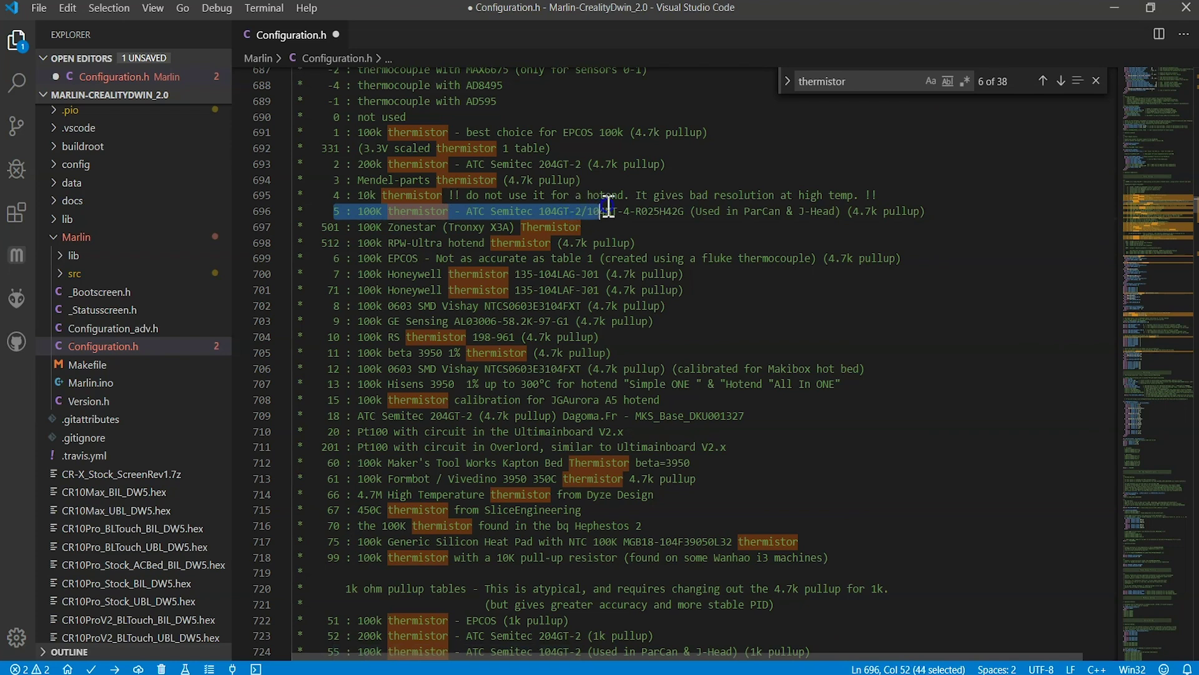
{"action": "left_click", "coordinate": [346, 213]}
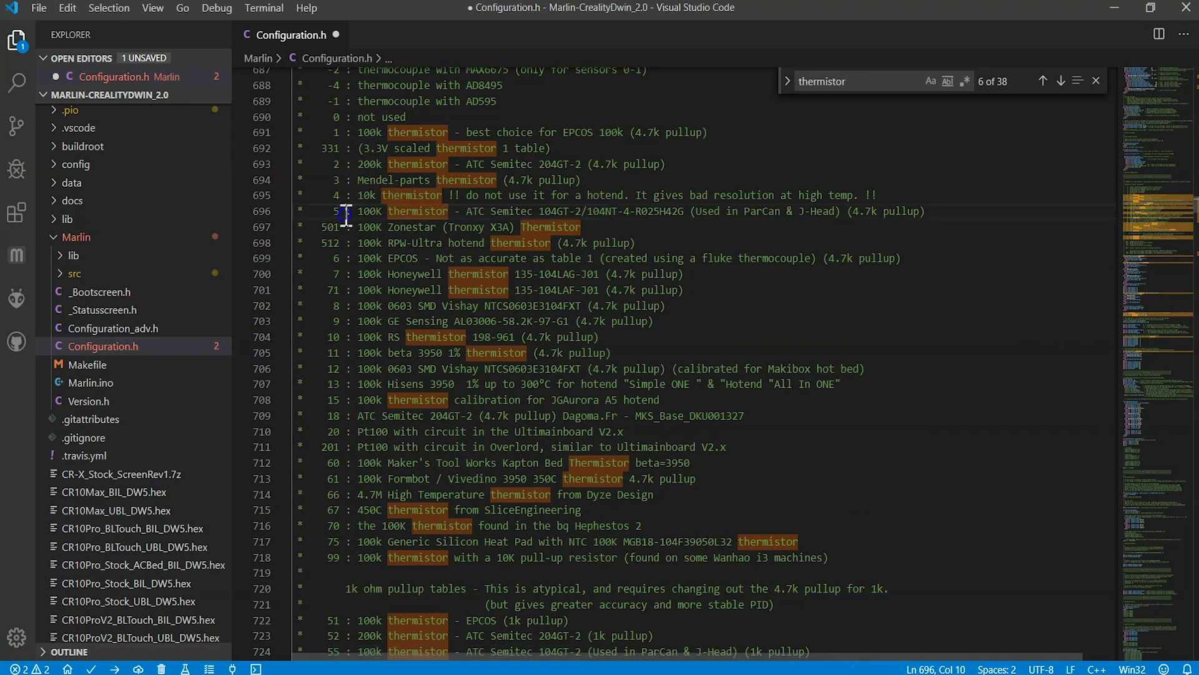
{"action": "scroll", "coordinate": [492, 362], "scroll_direction": "down", "scroll_amount": 15}
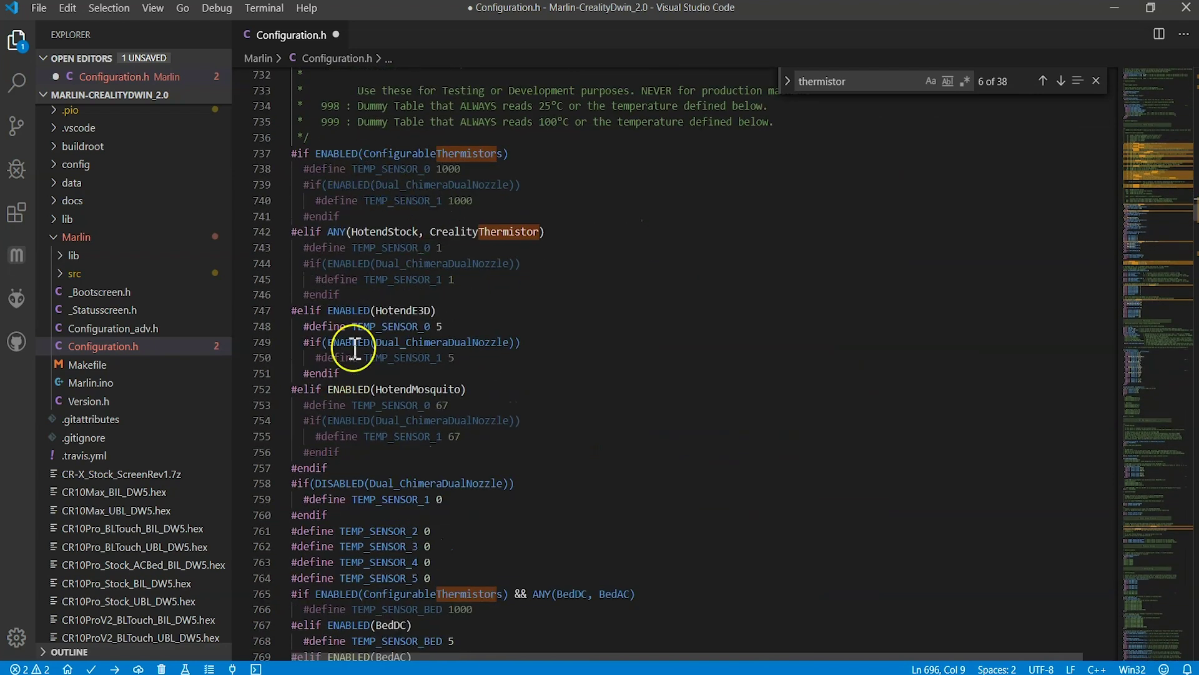
{"action": "double_click", "coordinate": [398, 311]}
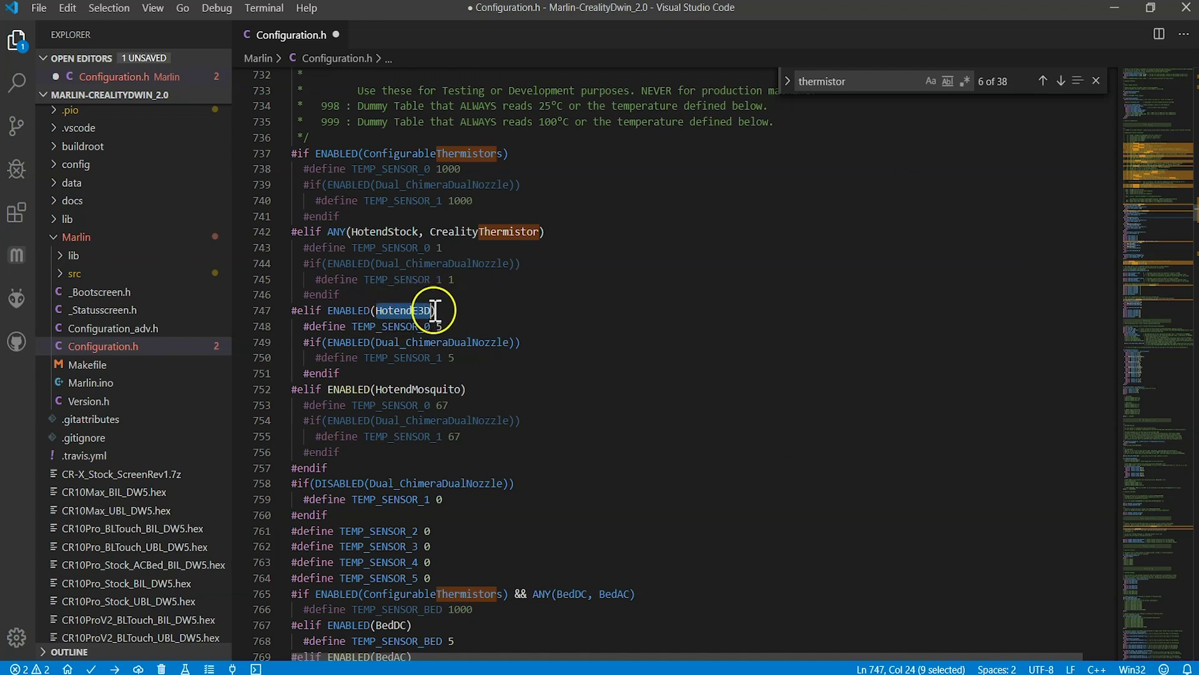
{"action": "double_click", "coordinate": [384, 326]}
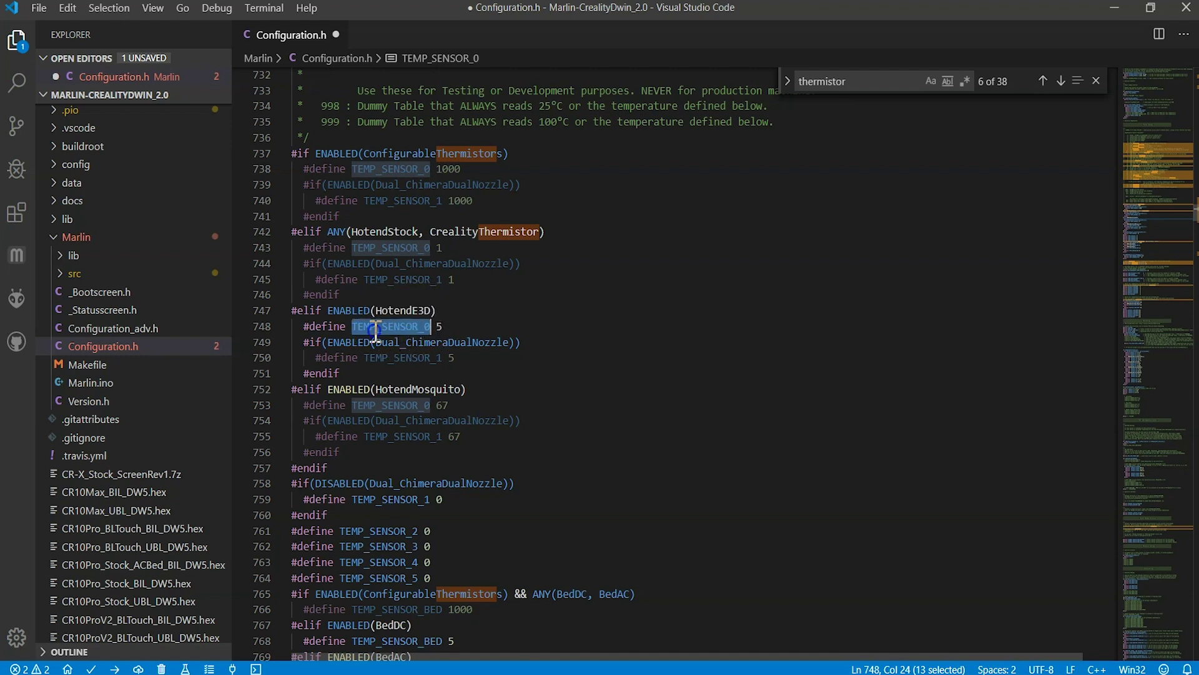
{"action": "left_click_drag", "start_coordinate": [376, 331], "coordinate": [451, 326]}
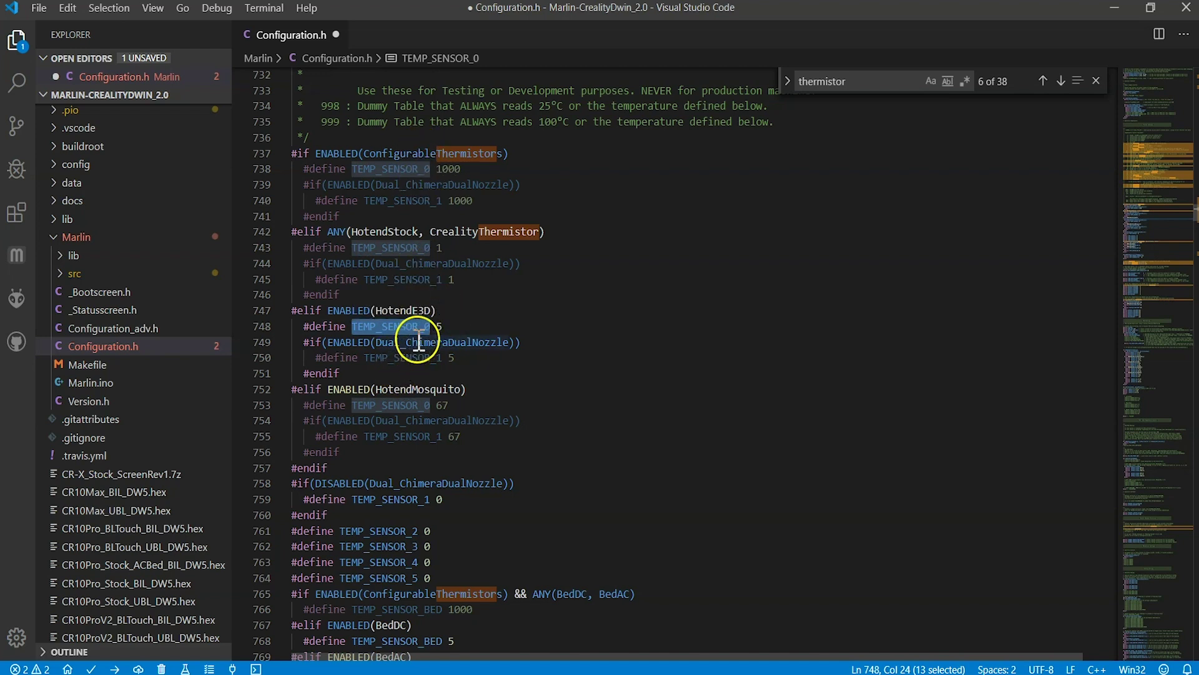
- Find HotendAllMetal's HEATER_0_MAXTEMP of 315, then scroll up to the MINTEMP limits of 5
{"action": "scroll", "coordinate": [429, 325], "scroll_direction": "down", "scroll_amount": 6}
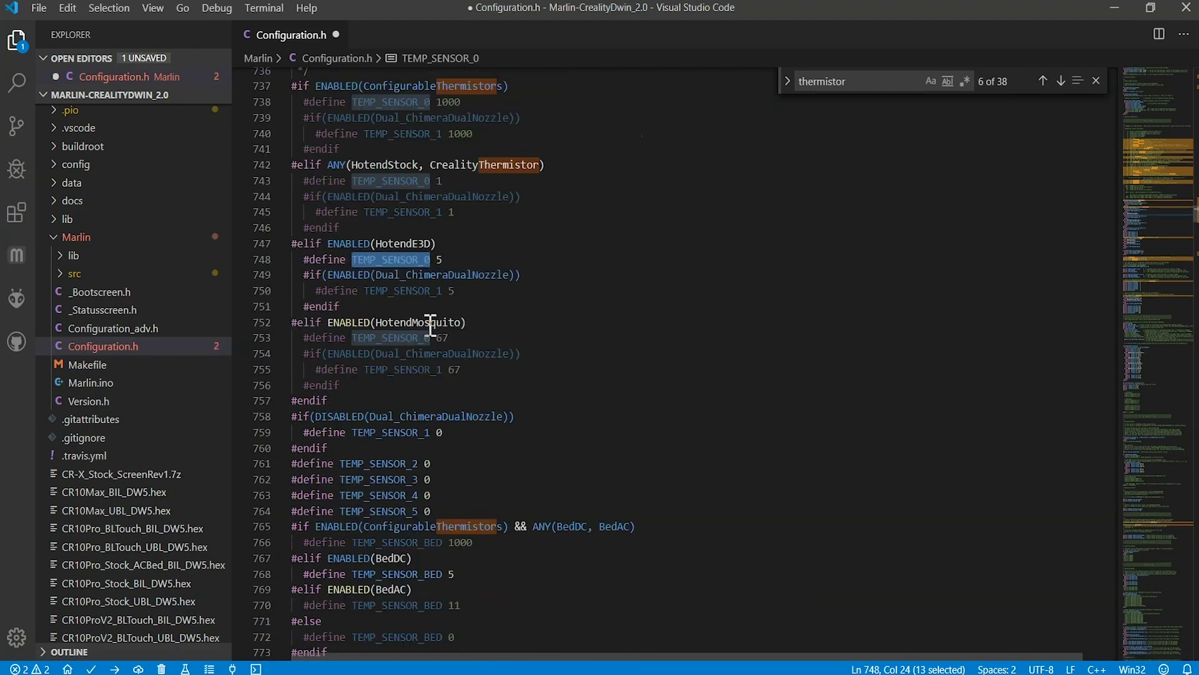
{"action": "scroll", "coordinate": [431, 325], "scroll_direction": "down", "scroll_amount": 12}
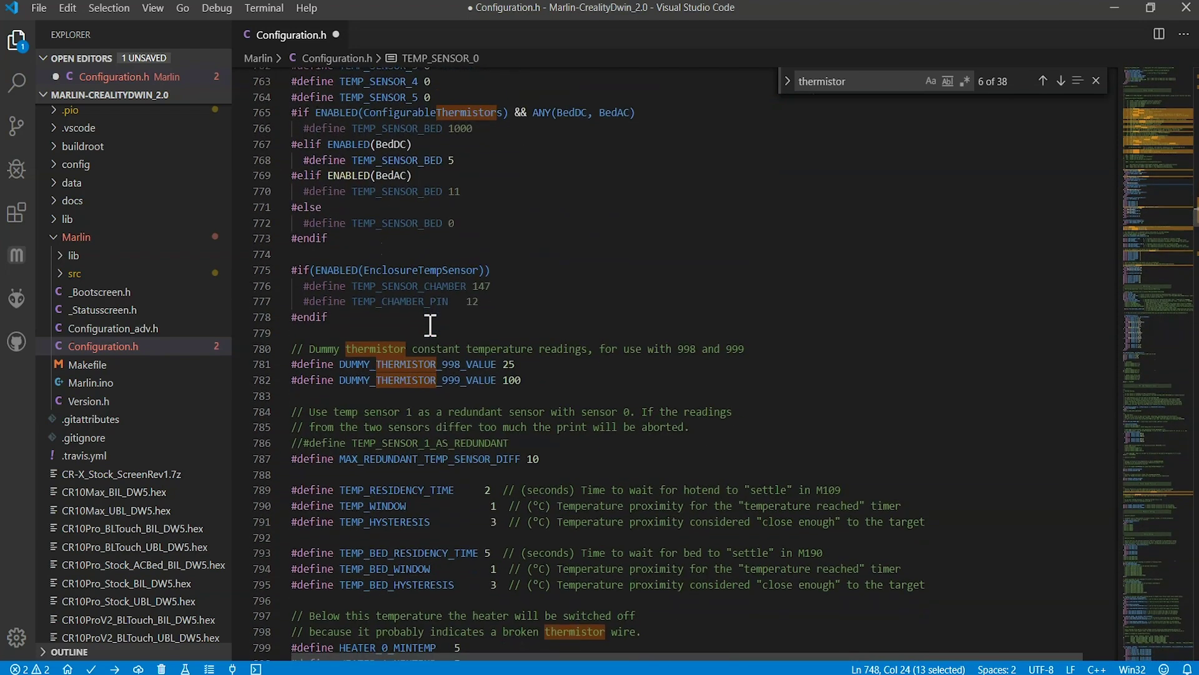
{"action": "scroll", "coordinate": [430, 325], "scroll_direction": "down", "scroll_amount": 6}
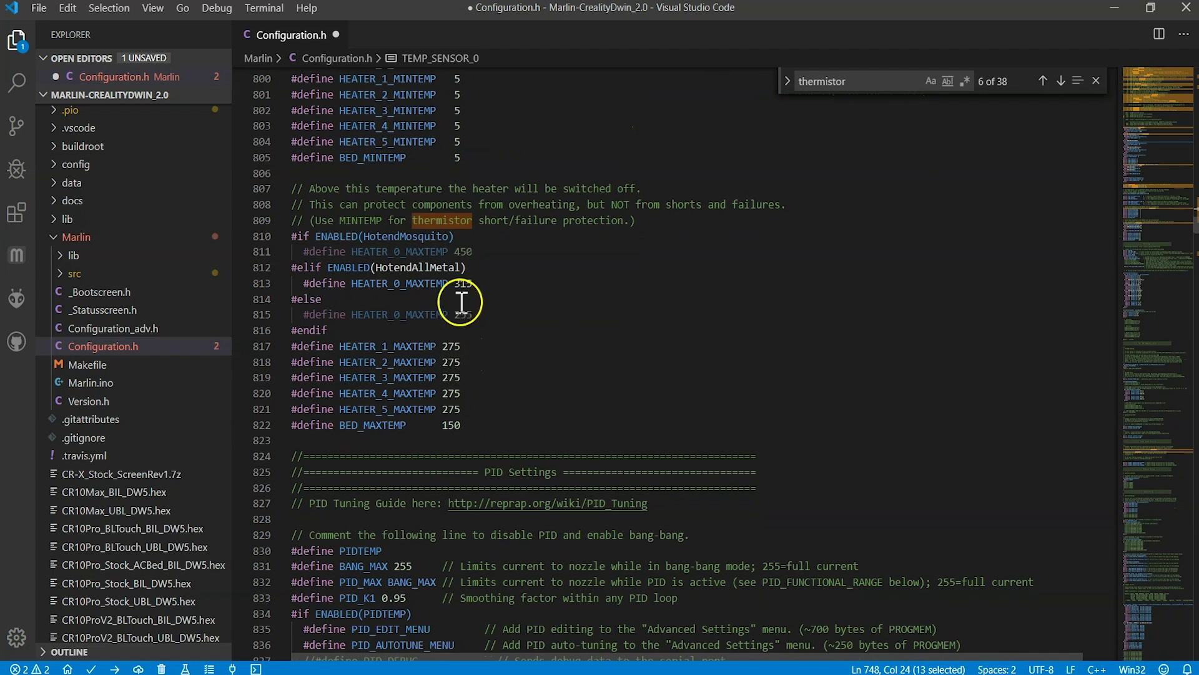
{"action": "double_click", "coordinate": [420, 267]}
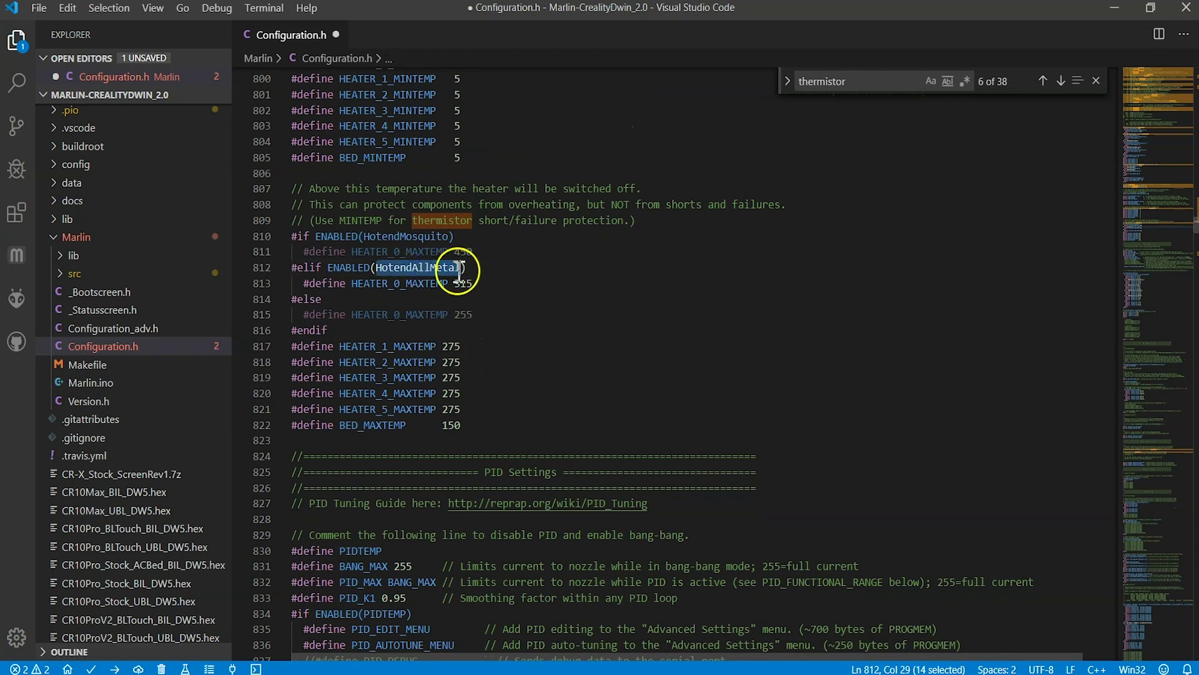
{"action": "left_click", "coordinate": [406, 288]}
{"action": "double_click", "coordinate": [406, 284]}
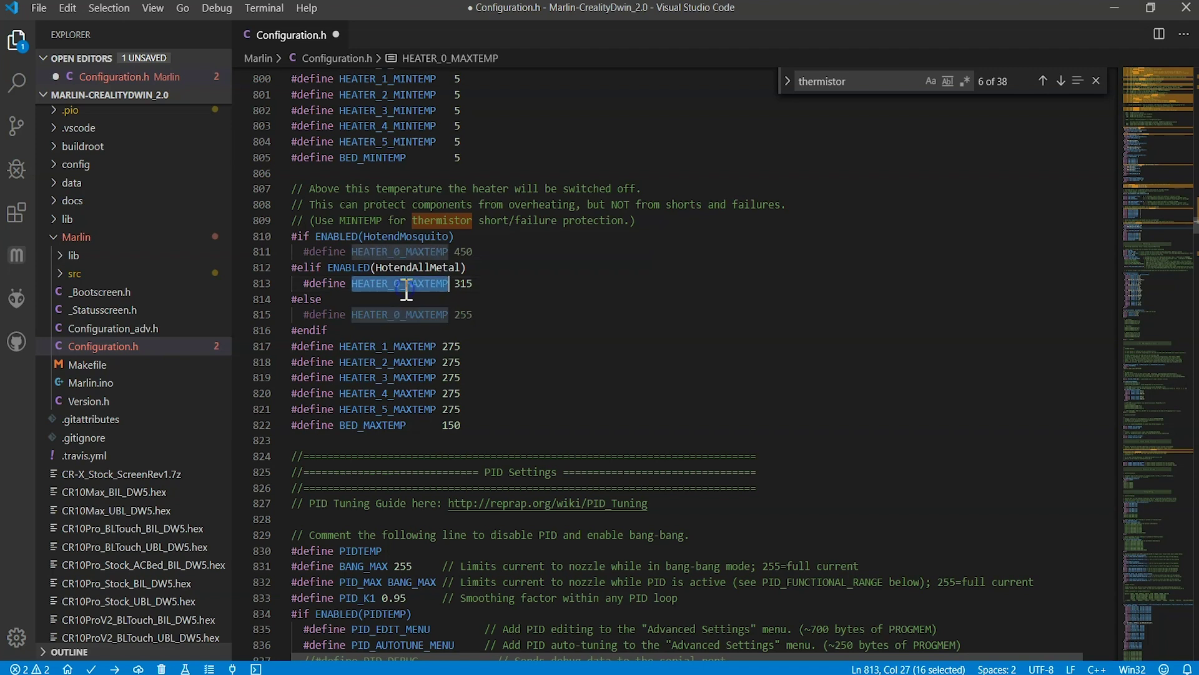
{"action": "double_click", "coordinate": [462, 284]}
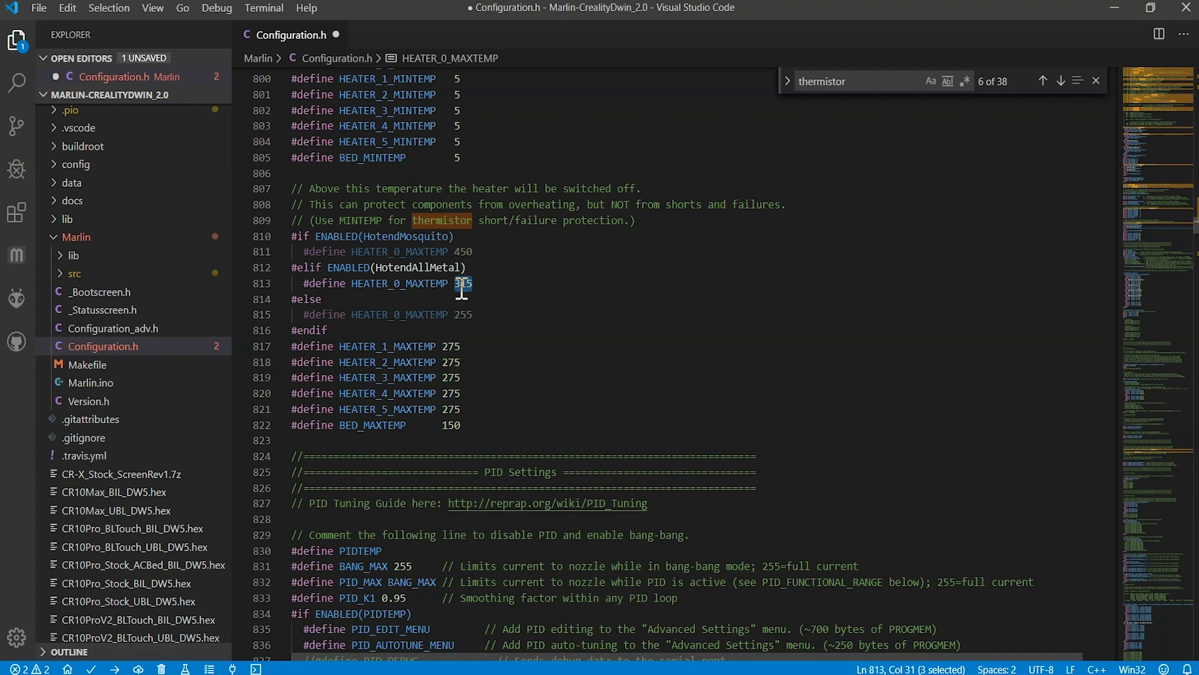
{"action": "scroll", "coordinate": [461, 284], "scroll_direction": "up", "scroll_amount": 3}
- Search '3dpc' back to line 61 and check HotendE3D, HotendAllMetal and E3DHemera are enabled
{"action": "left_click", "coordinate": [460, 270]}
{"action": "scroll", "coordinate": [459, 272], "scroll_direction": "up", "scroll_amount": 1}
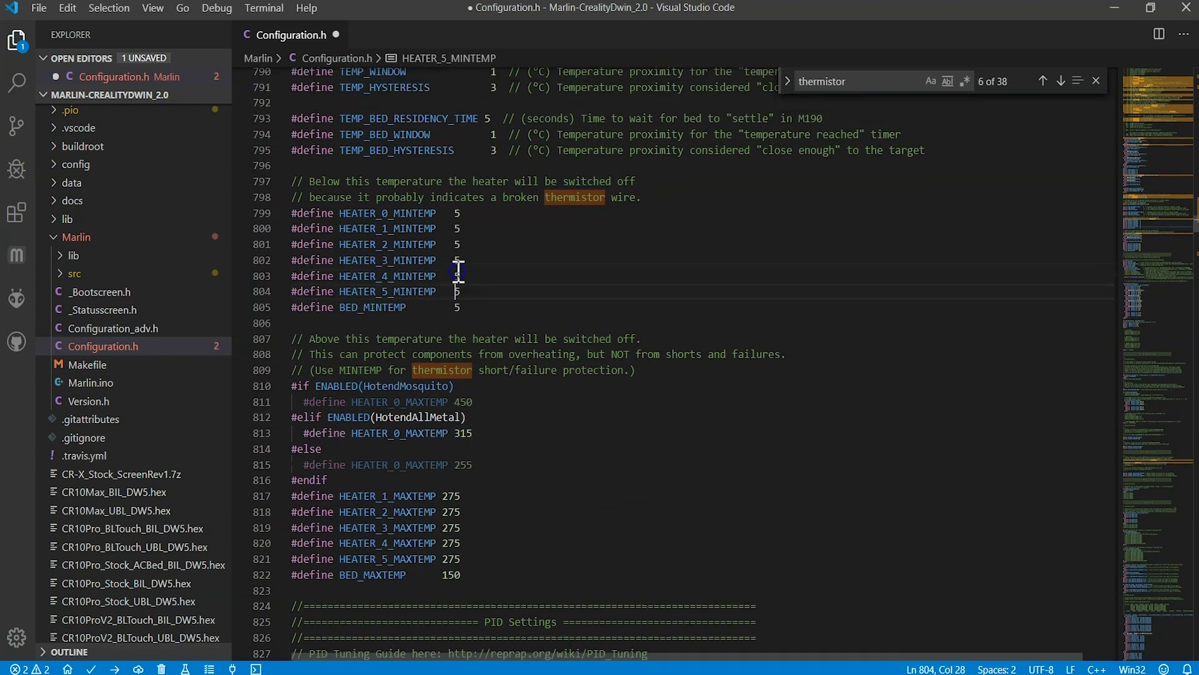
{"action": "key", "text": "ctrl+f"}
{"action": "type", "text": "3"}
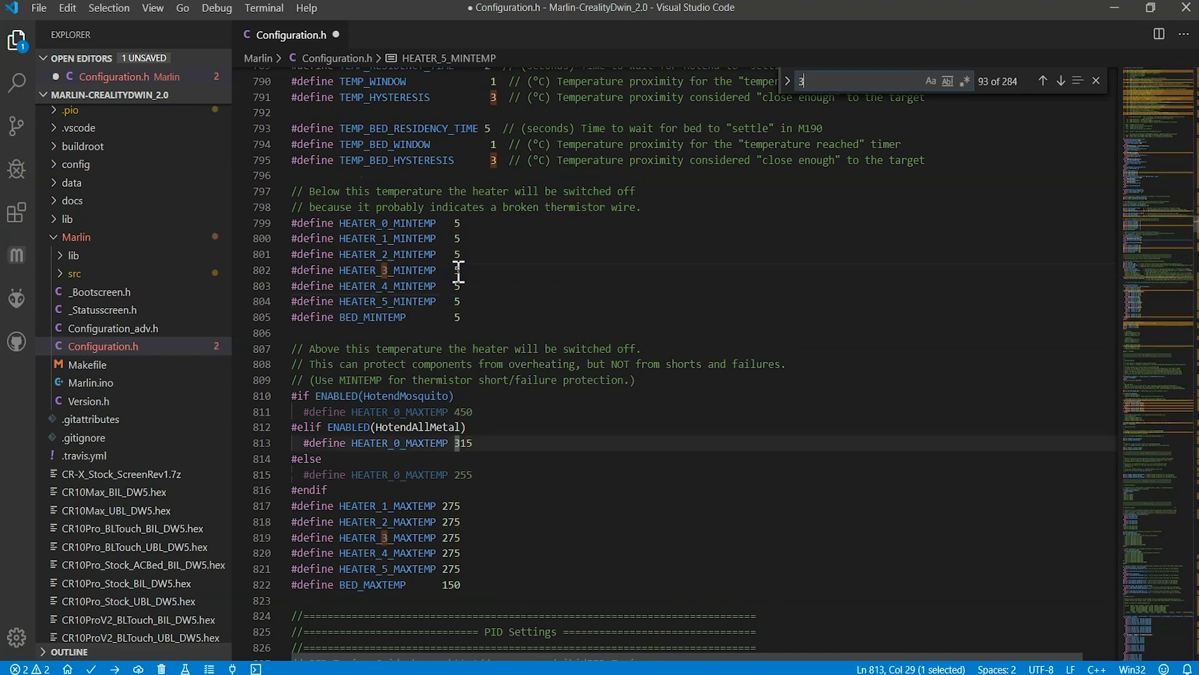
{"action": "type", "text": "pdc"}
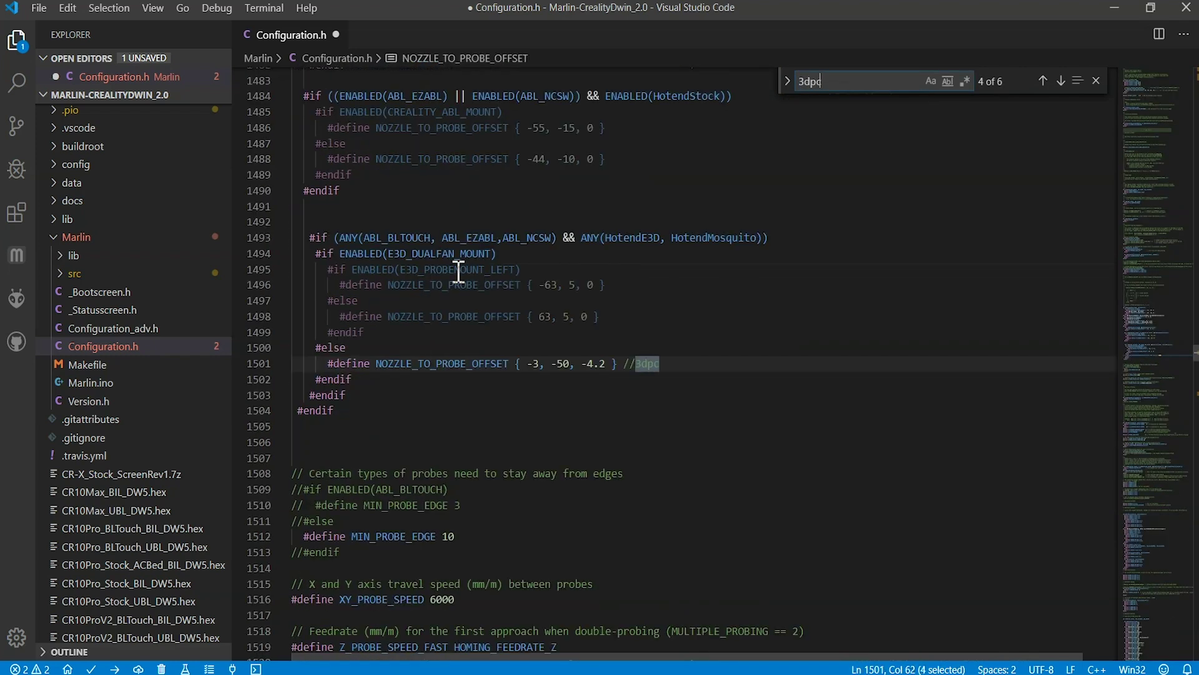
{"action": "left_click", "coordinate": [1043, 81]}
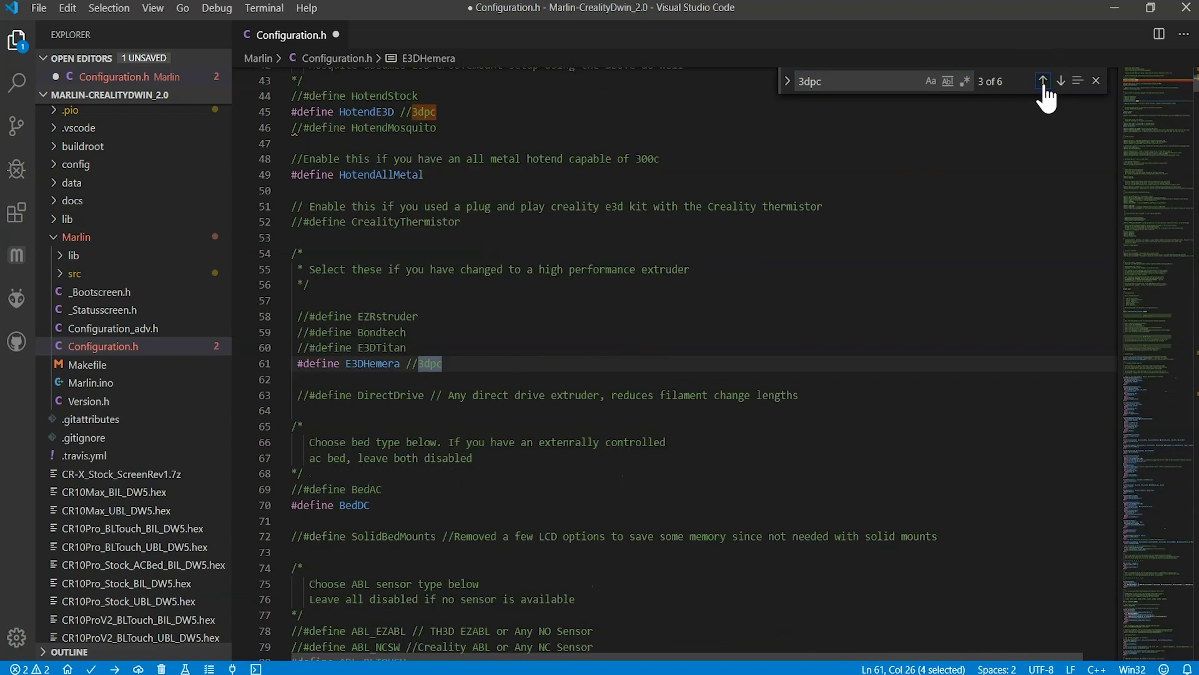
{"action": "double_click", "coordinate": [374, 112]}
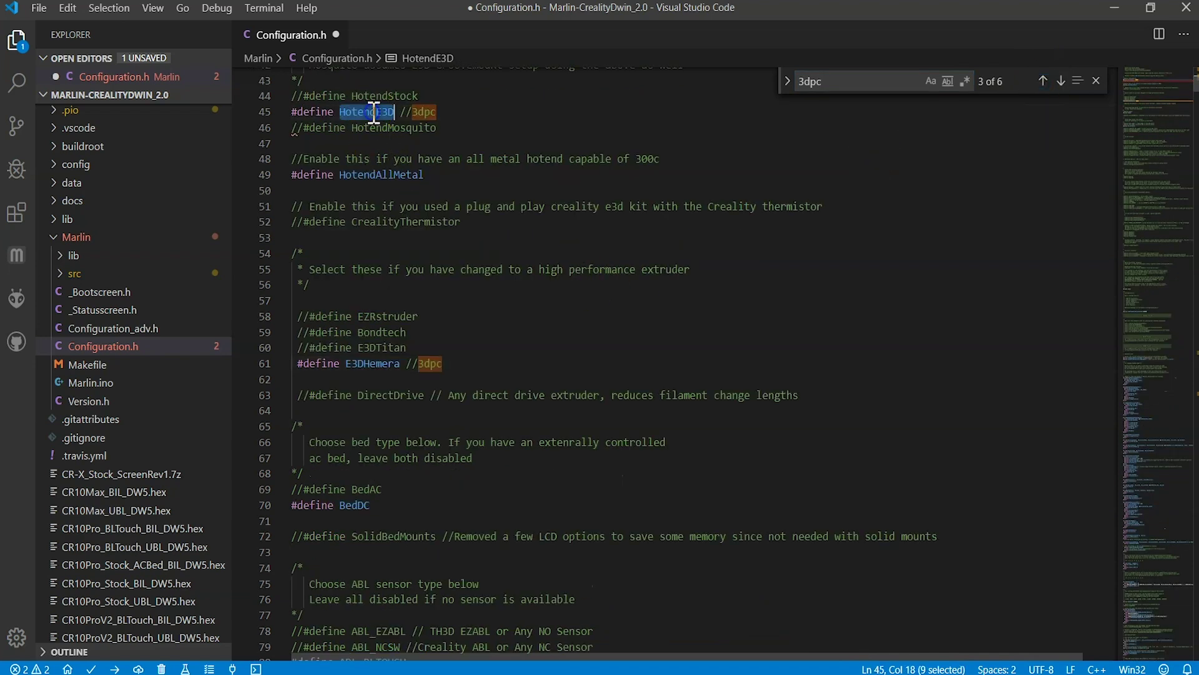
{"action": "double_click", "coordinate": [359, 174]}
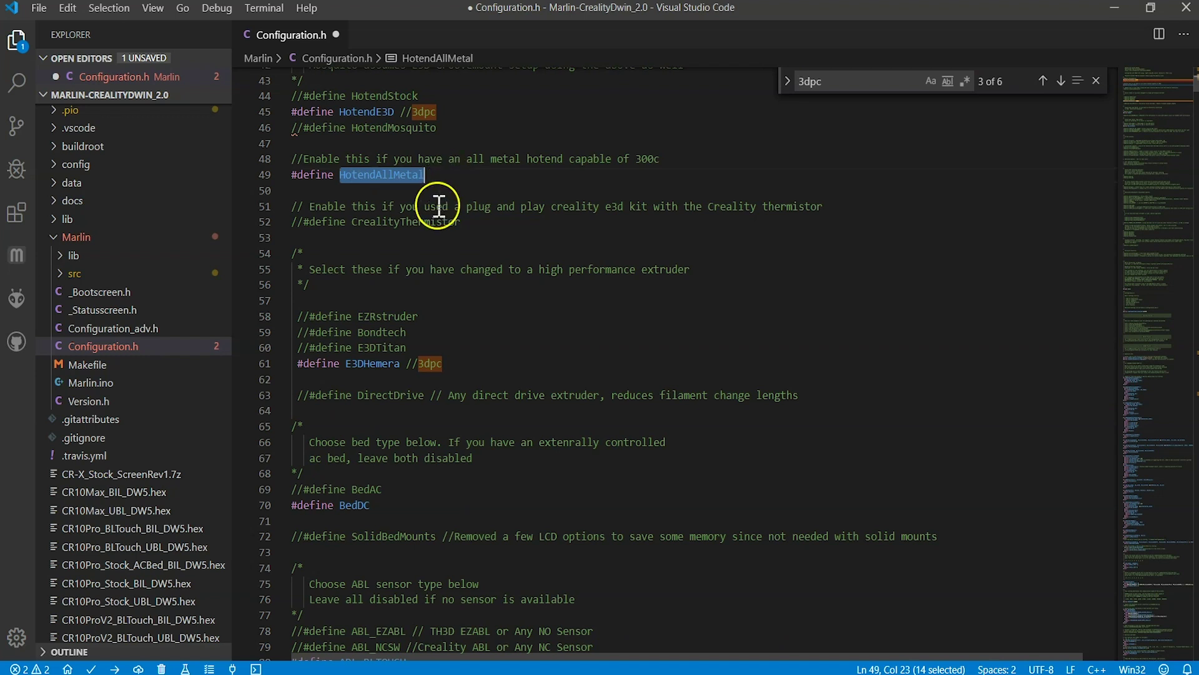
{"action": "left_click", "coordinate": [375, 364]}
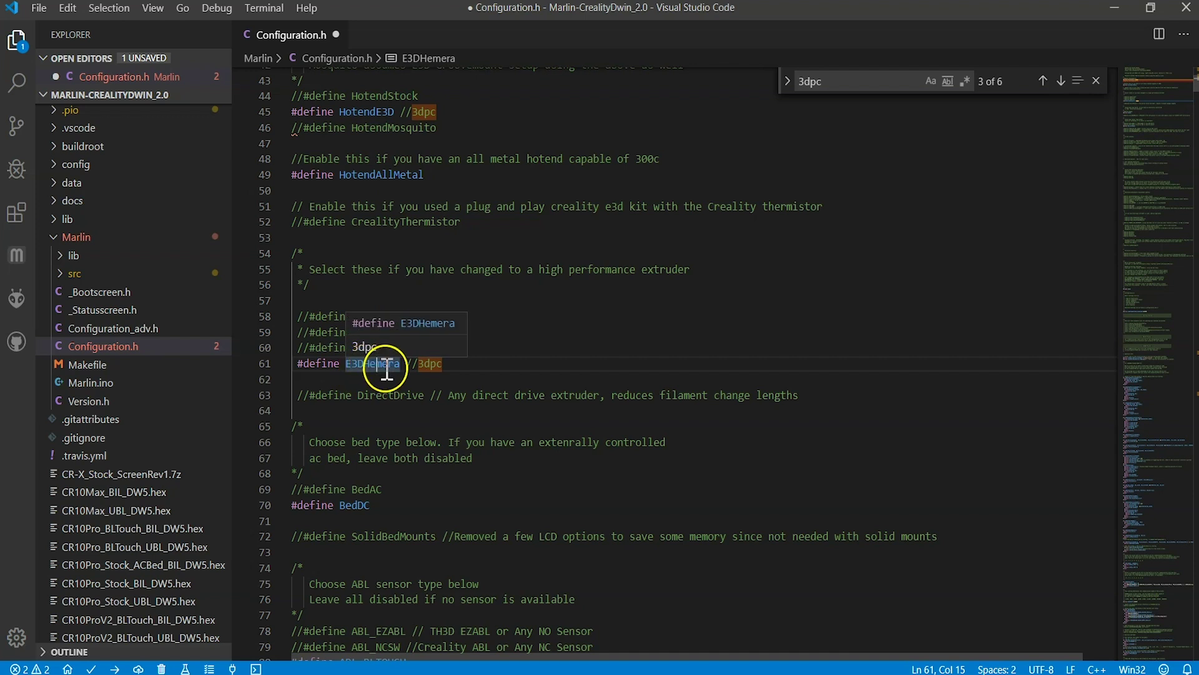
{"action": "mouse_move", "coordinate": [387, 367]}
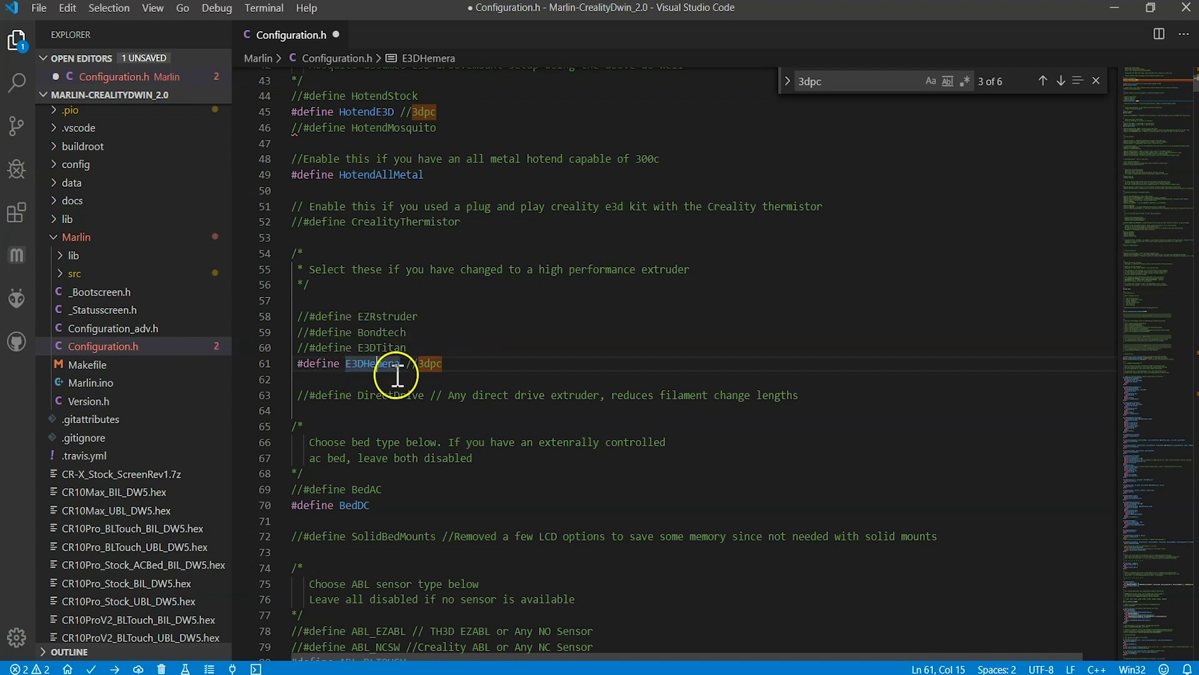
- Search 'steps_per' and trace ZStepsmm to the Ender 5 Plus Z steps value of 800
{"action": "key", "text": "ctrl+f"}
{"action": "type", "text": "steps_per_uni"}
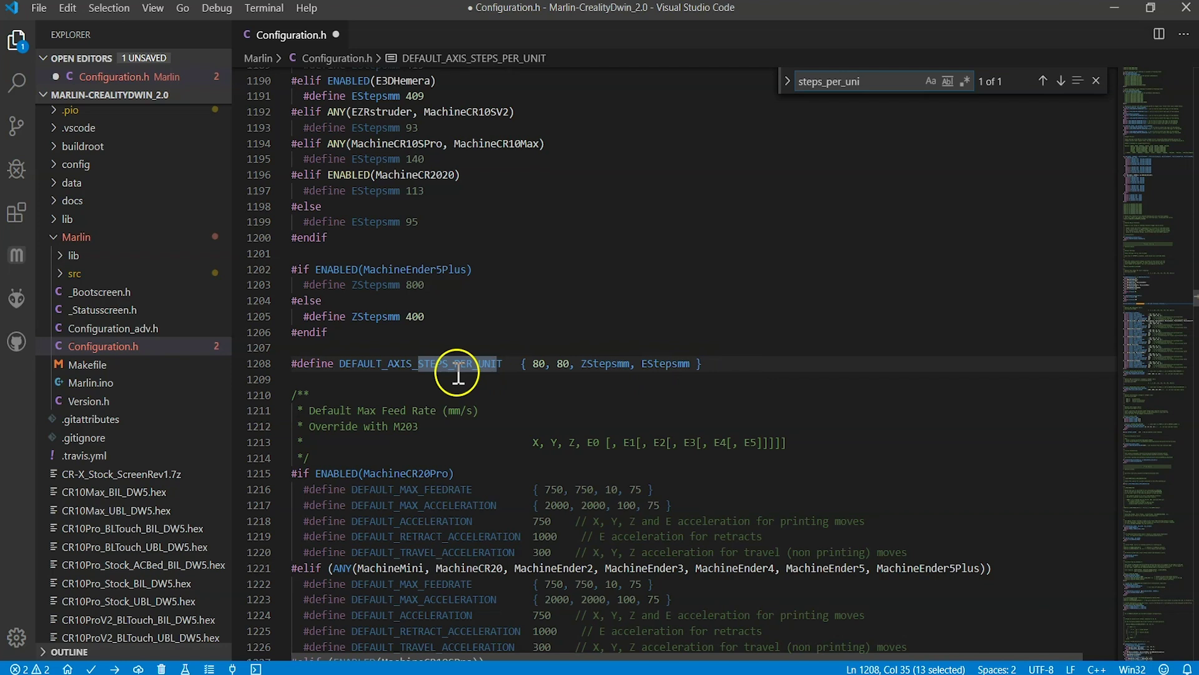
{"action": "scroll", "coordinate": [461, 375], "scroll_direction": "up", "scroll_amount": 2}
{"action": "double_click", "coordinate": [390, 446]}
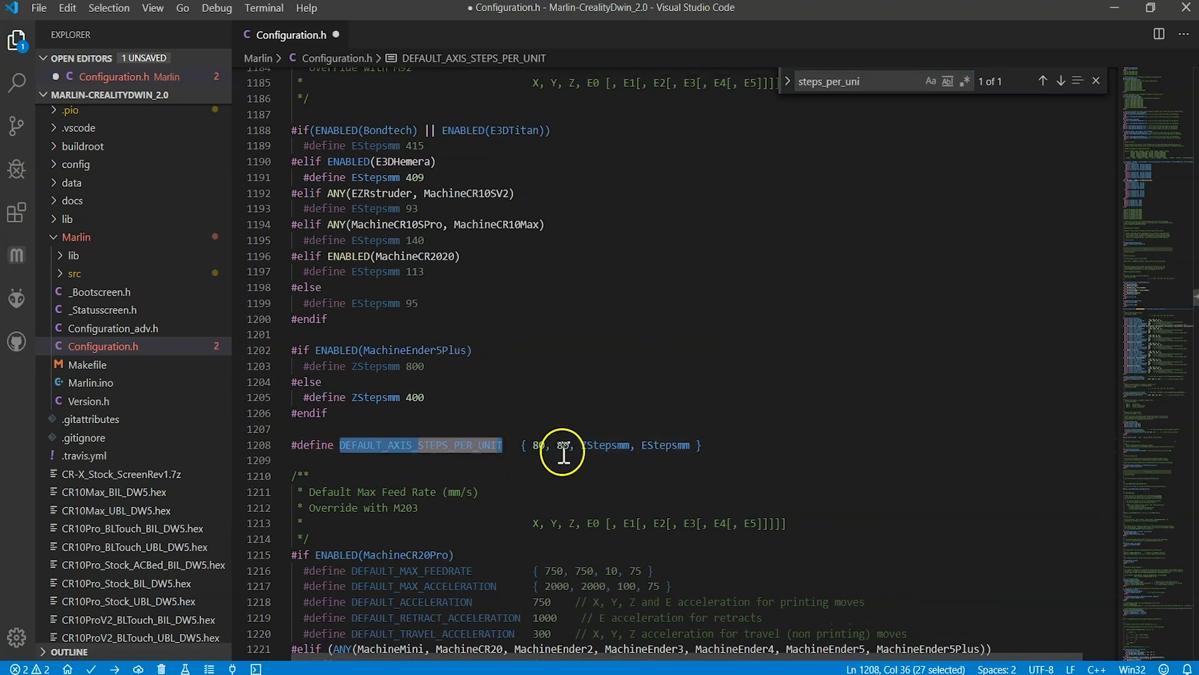
{"action": "double_click", "coordinate": [613, 445]}
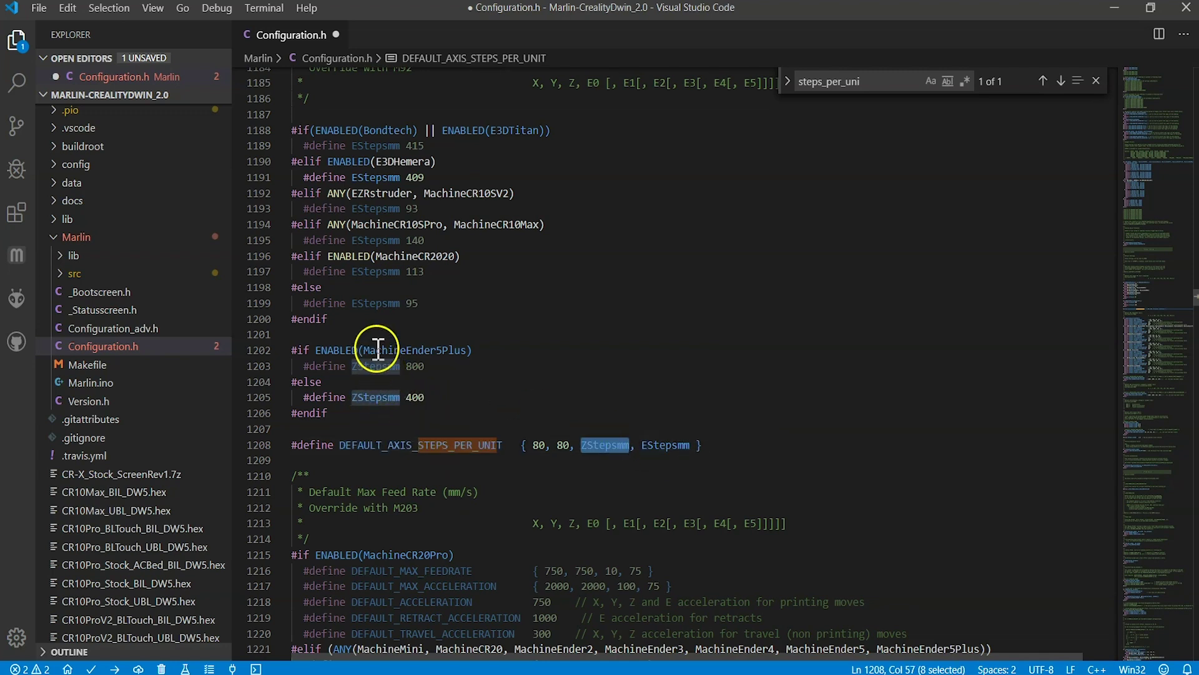
{"action": "double_click", "coordinate": [398, 349]}
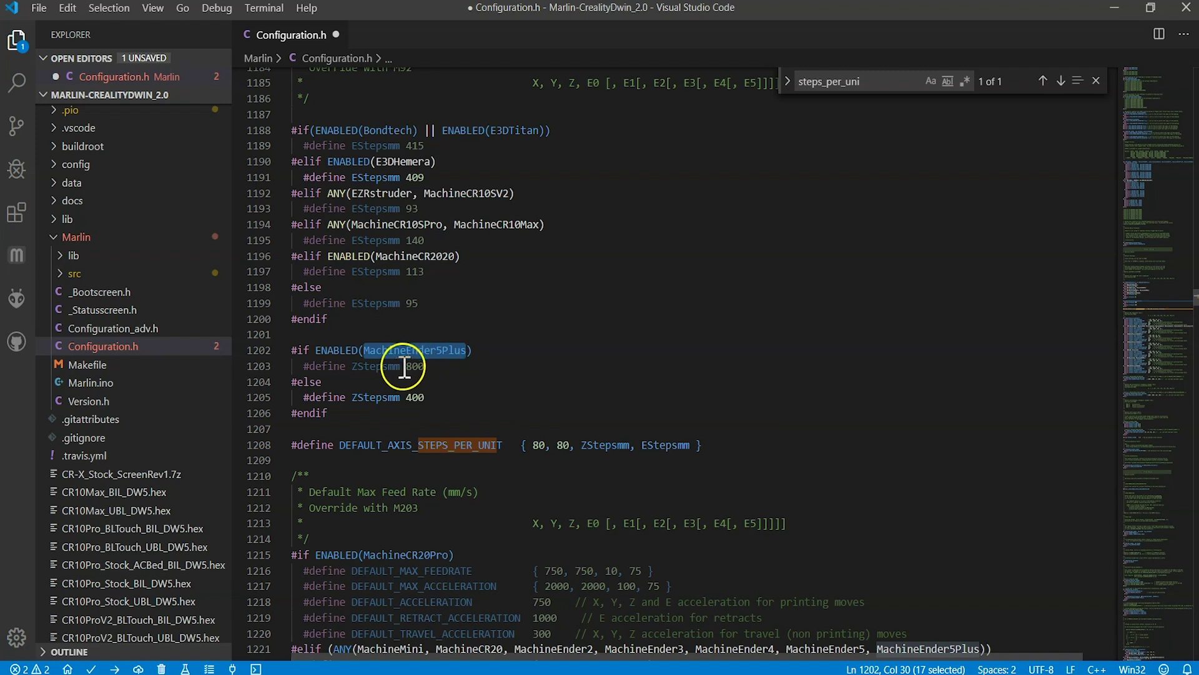
{"action": "double_click", "coordinate": [374, 366]}
{"action": "double_click", "coordinate": [415, 366]}
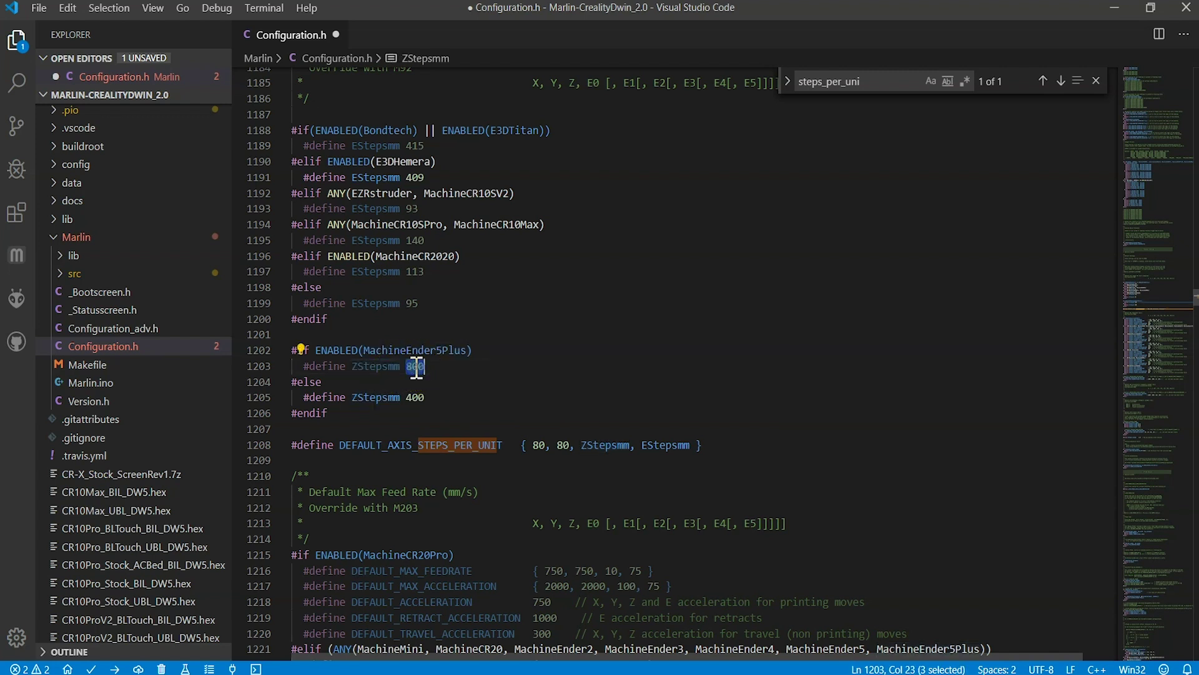
- Trace EStepsmm to the E3D Hemera E steps value of 409
{"action": "double_click", "coordinate": [674, 445]}
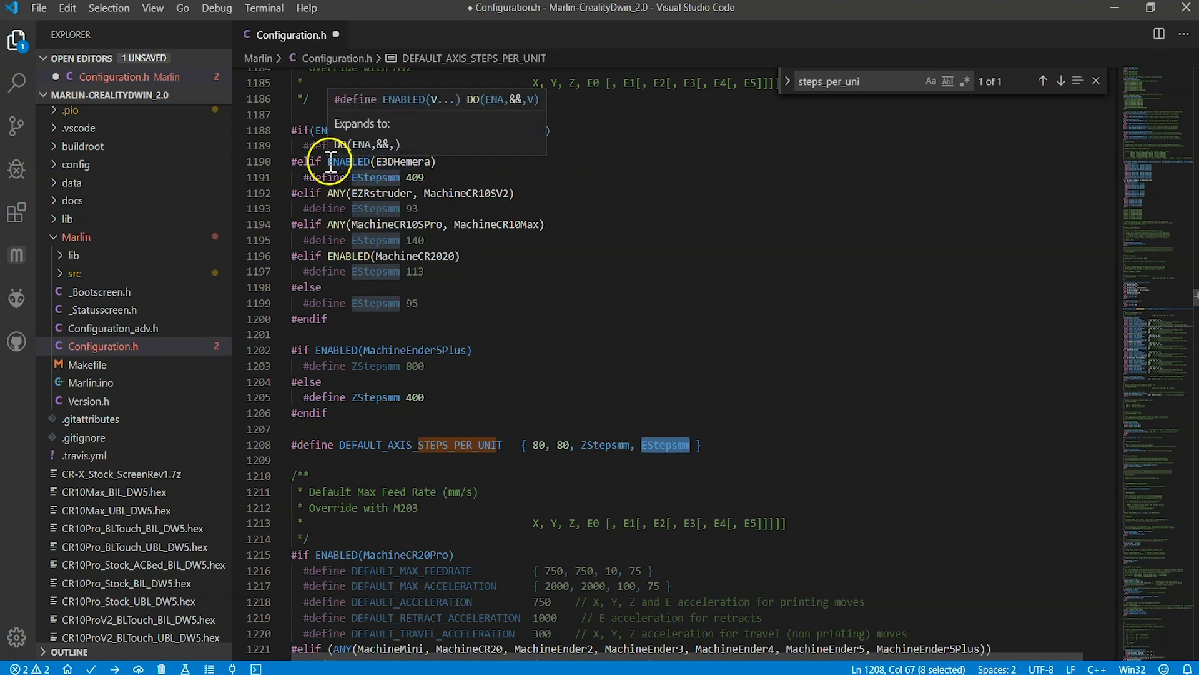
{"action": "double_click", "coordinate": [395, 178]}
{"action": "double_click", "coordinate": [414, 178]}
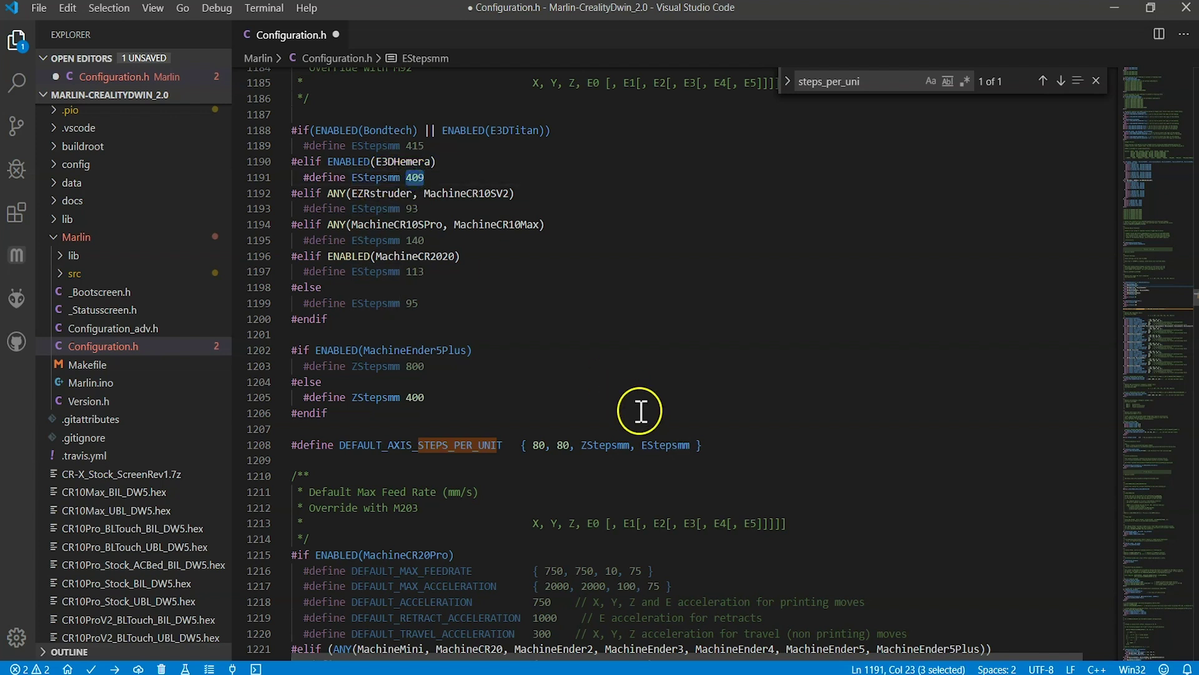
{"action": "left_click", "coordinate": [554, 525]}
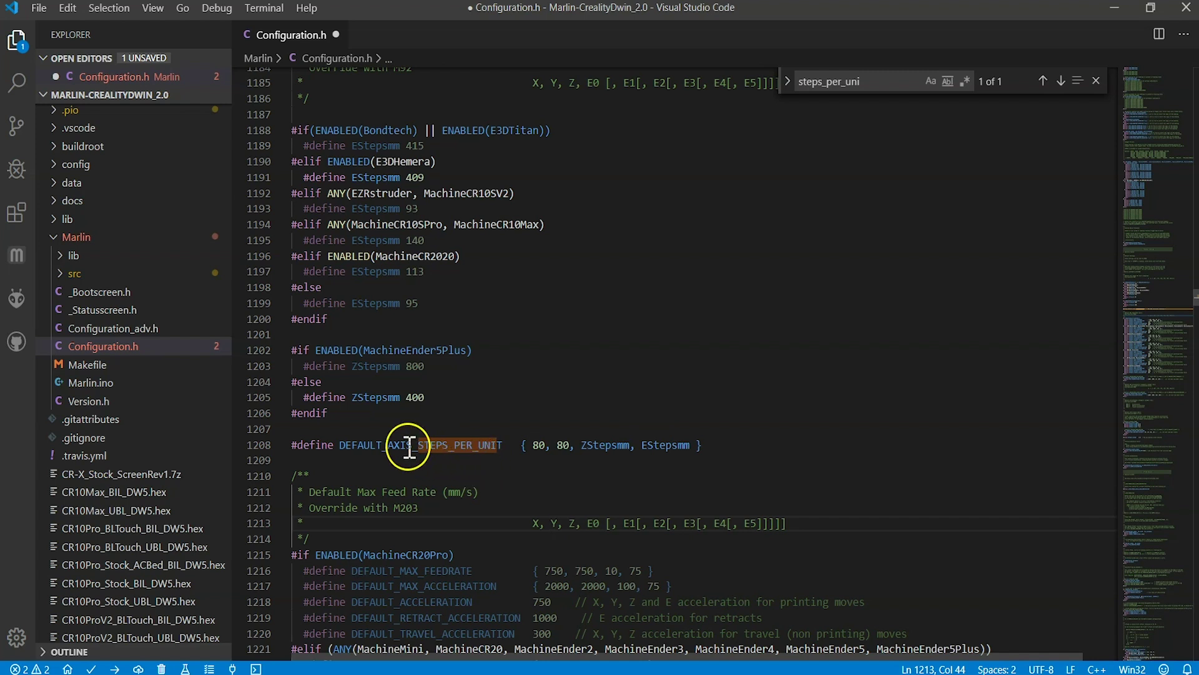
{"action": "double_click", "coordinate": [610, 448]}
{"action": "double_click", "coordinate": [669, 447]}
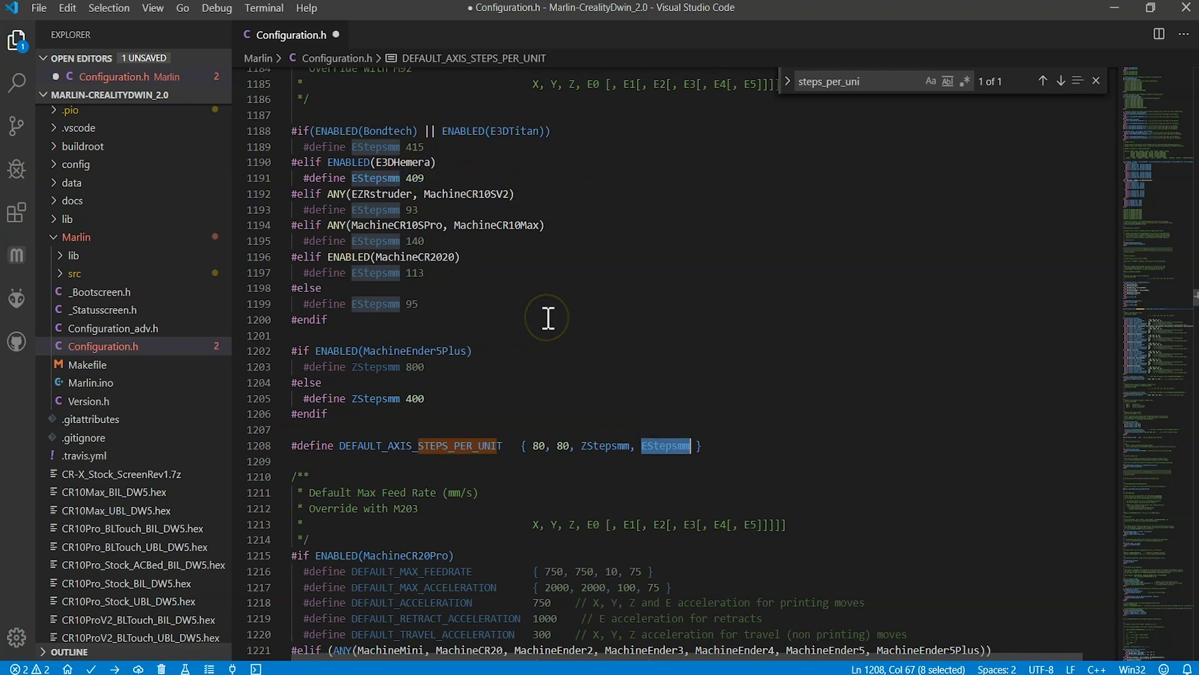
- Scroll up to the probe offsets { -3, -50, -4.2 } and search for 3dpc again
{"action": "scroll", "coordinate": [548, 319], "scroll_direction": "up", "scroll_amount": 2}
{"action": "scroll", "coordinate": [549, 318], "scroll_direction": "up", "scroll_amount": 2}
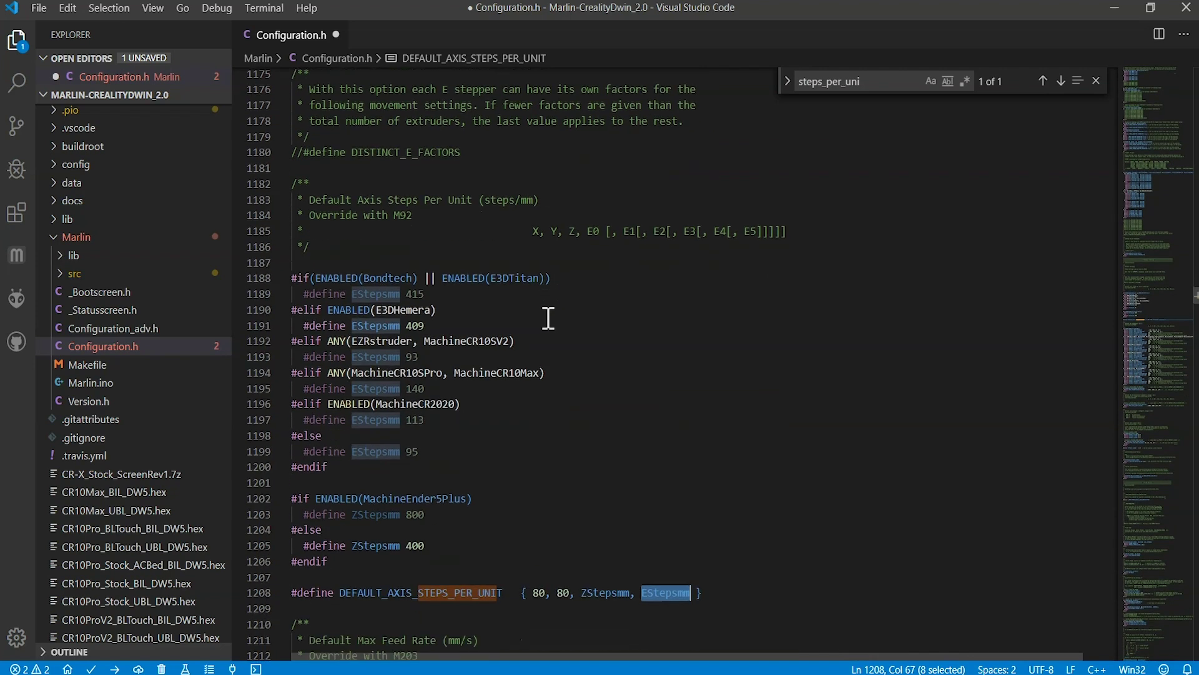
{"action": "mouse_move", "coordinate": [672, 597]}
{"action": "key", "text": "ctrl+f"}
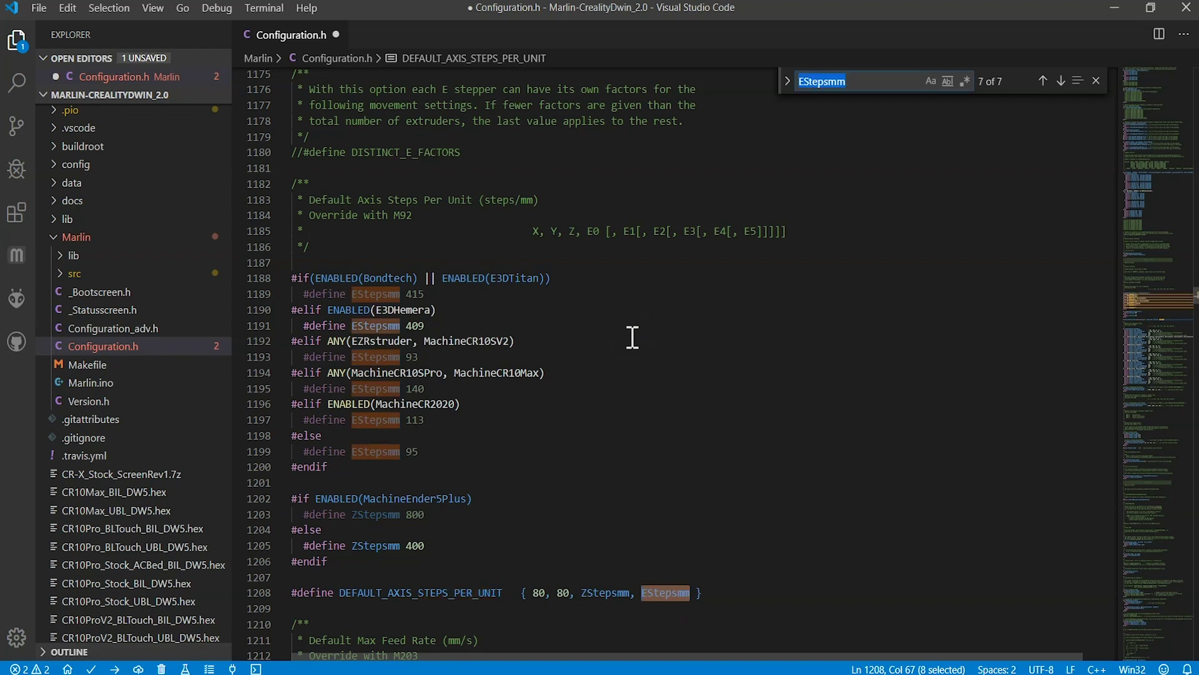
{"action": "type", "text": "3dpc"}
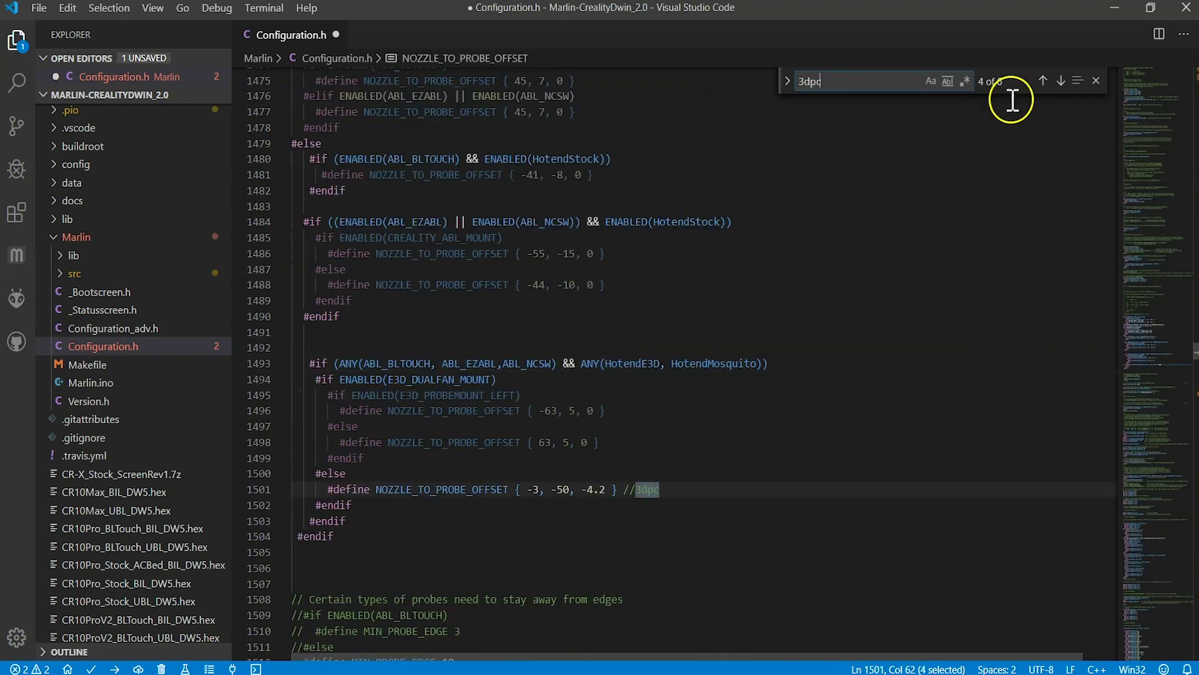
{"action": "left_click", "coordinate": [1044, 82]}
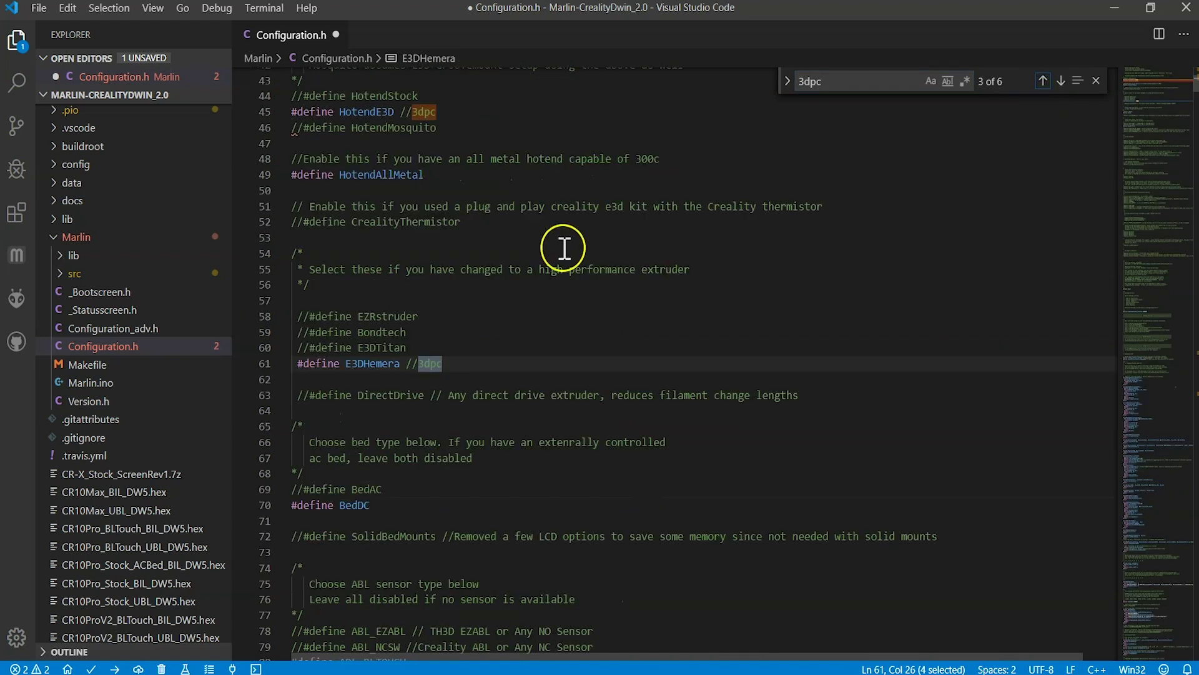
{"action": "scroll", "coordinate": [564, 248], "scroll_direction": "down", "scroll_amount": 6}
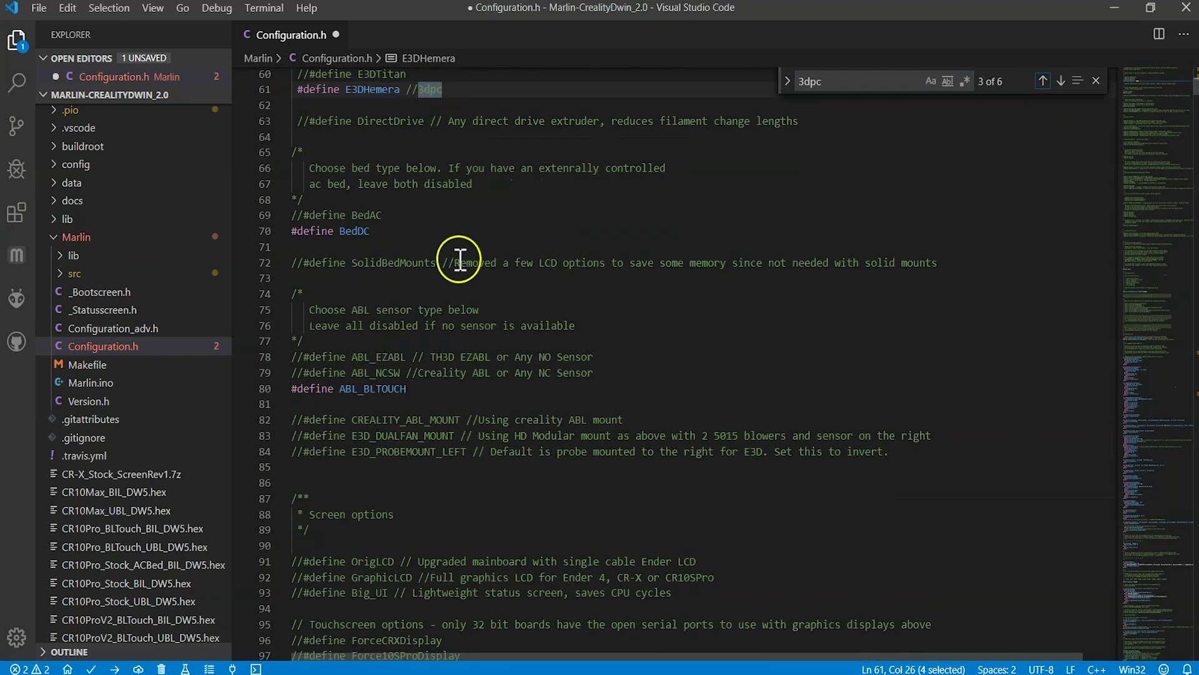
{"action": "left_click", "coordinate": [1062, 81]}
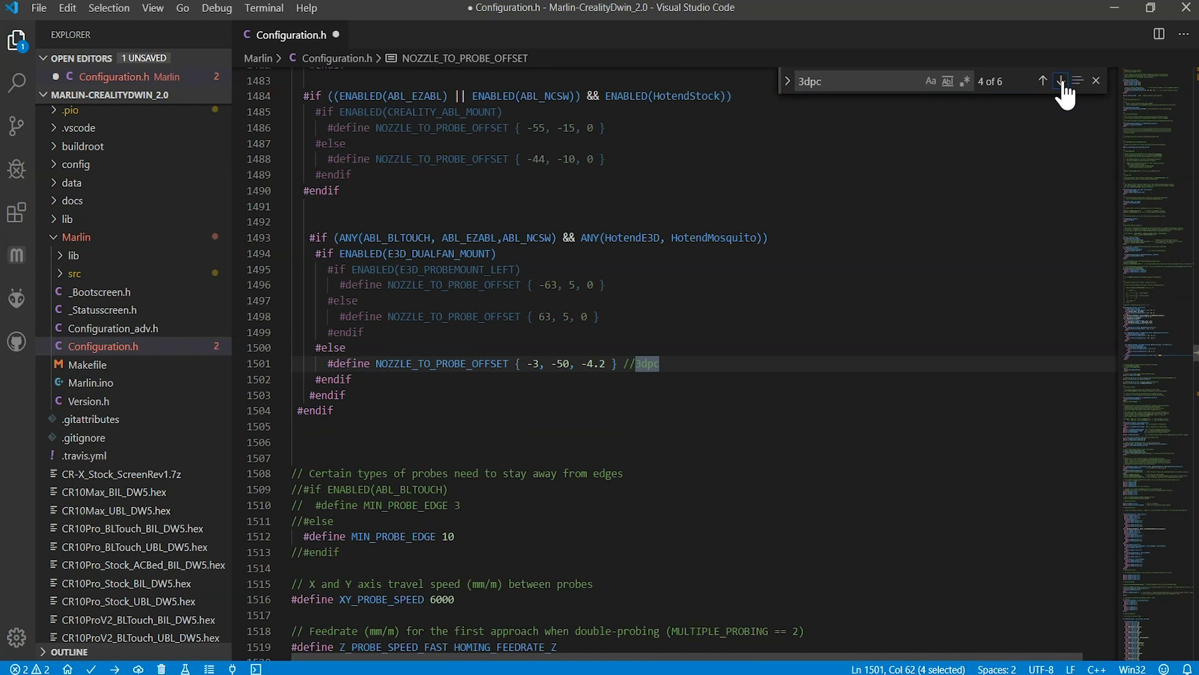
{"action": "left_click", "coordinate": [398, 365]}
{"action": "double_click", "coordinate": [398, 365]}
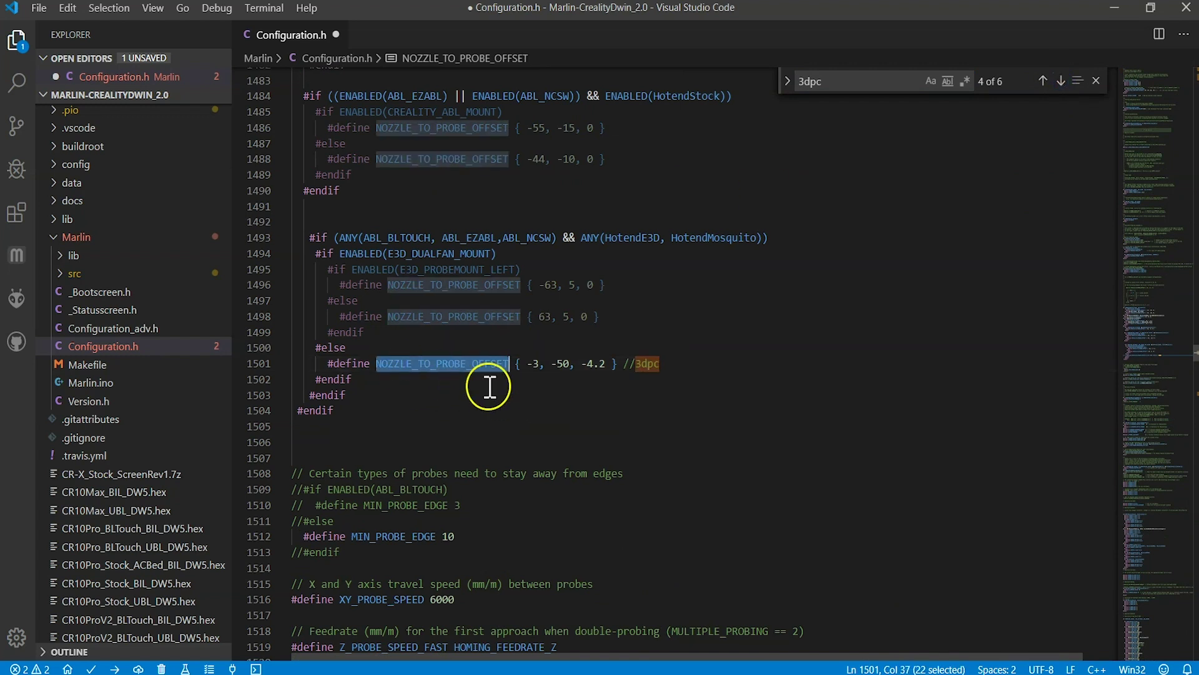
{"action": "scroll", "coordinate": [530, 375], "scroll_direction": "up", "scroll_amount": 10}
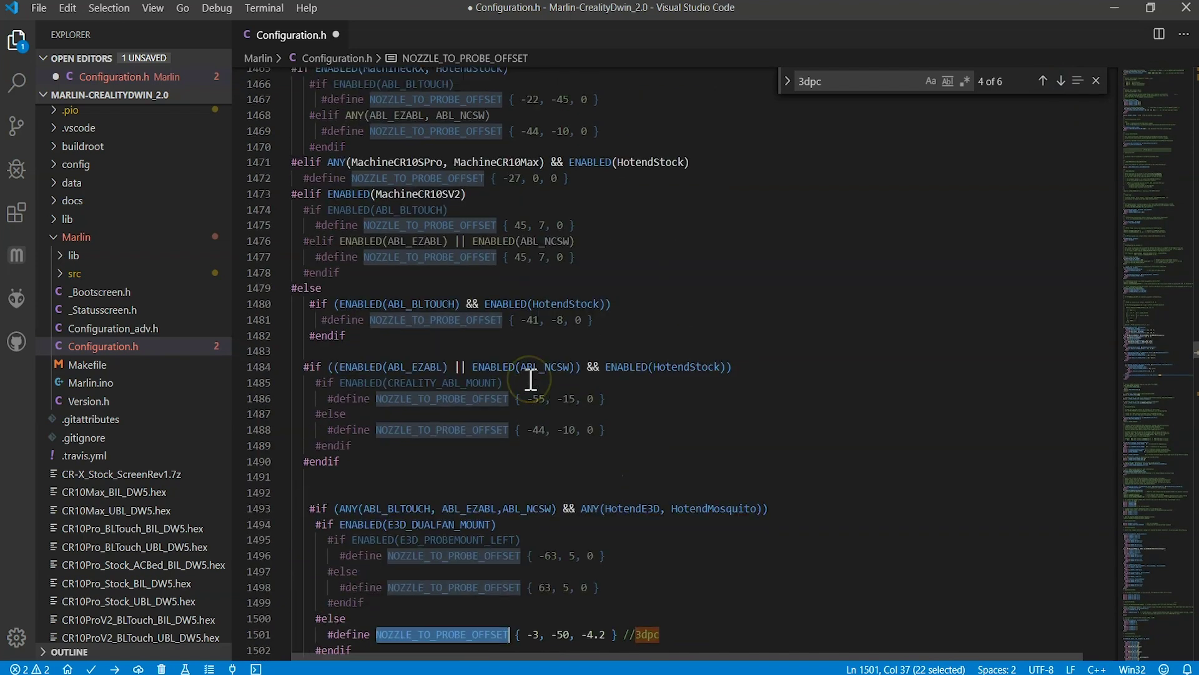
{"action": "scroll", "coordinate": [531, 378], "scroll_direction": "up", "scroll_amount": 4}
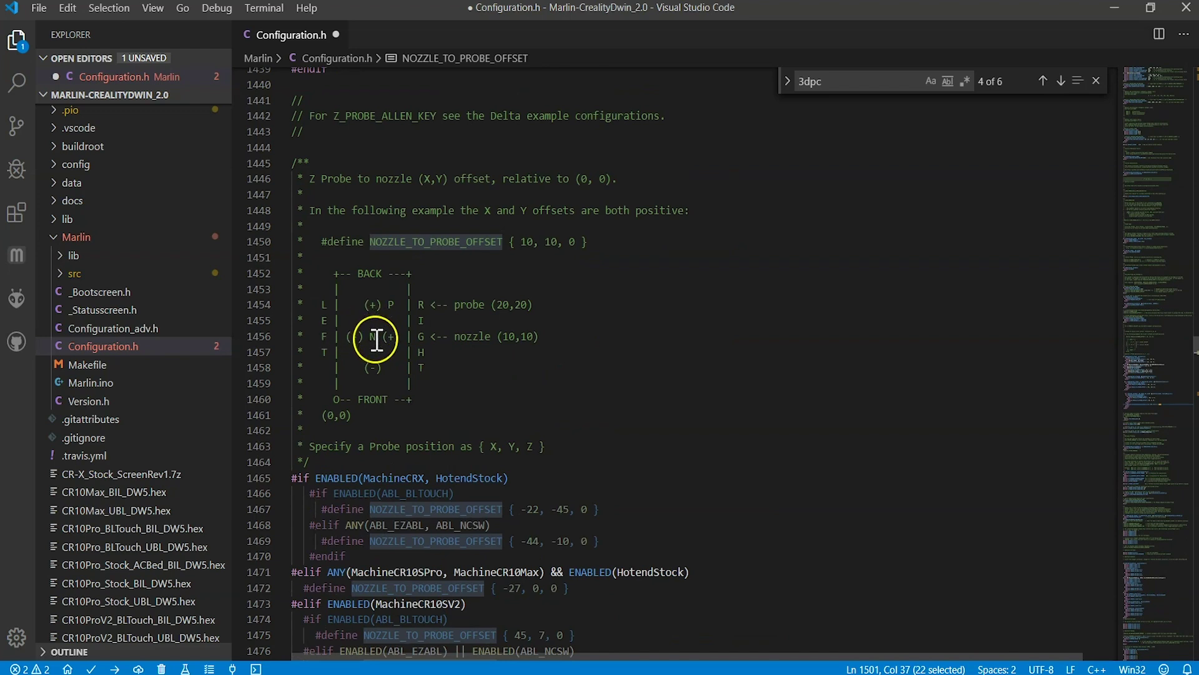
{"action": "scroll", "coordinate": [399, 423], "scroll_direction": "down", "scroll_amount": 1}
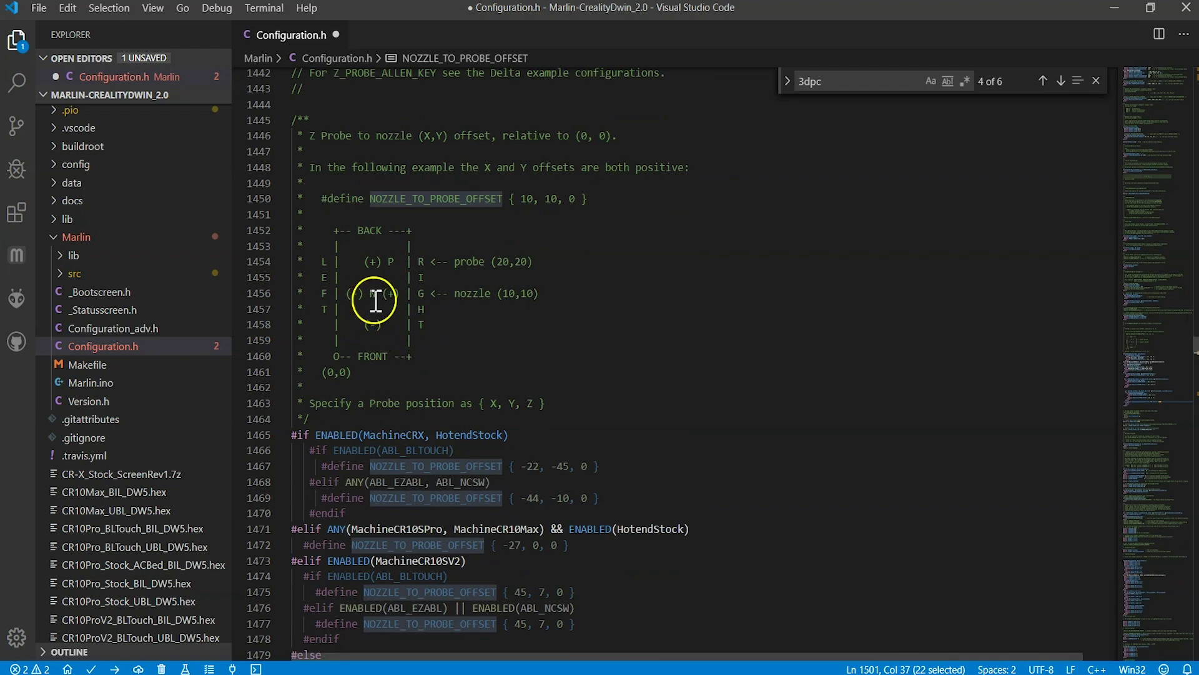
{"action": "scroll", "coordinate": [476, 428], "scroll_direction": "down", "scroll_amount": 5}
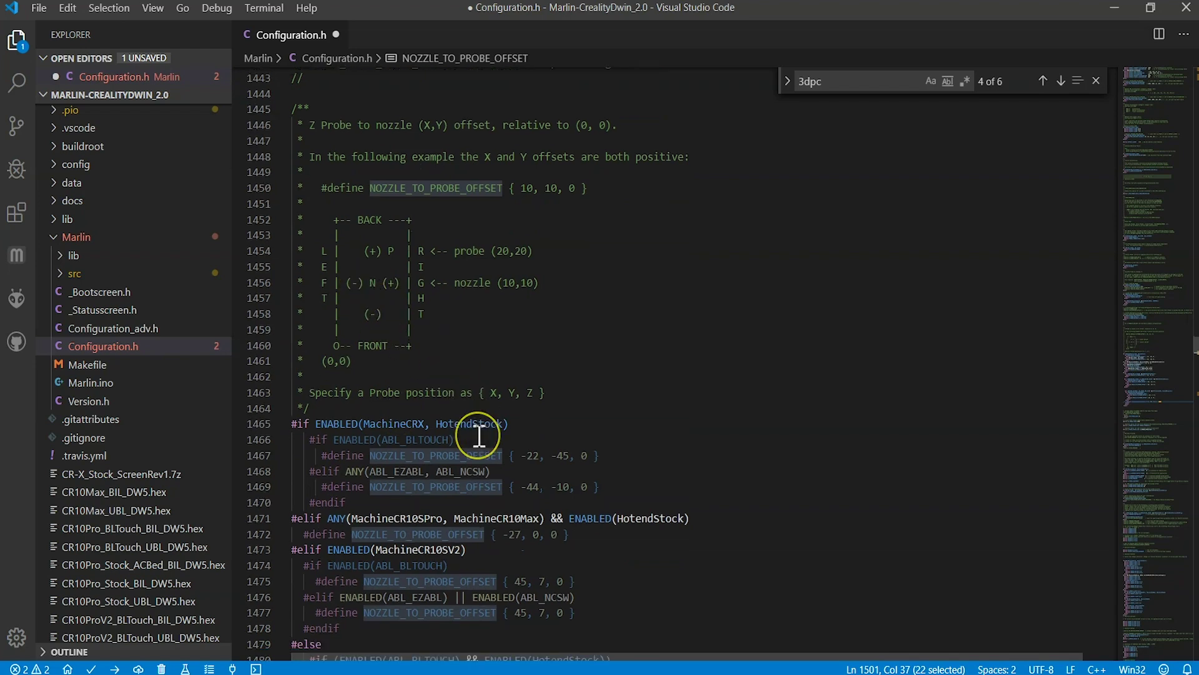
{"action": "scroll", "coordinate": [479, 436], "scroll_direction": "down", "scroll_amount": 3}
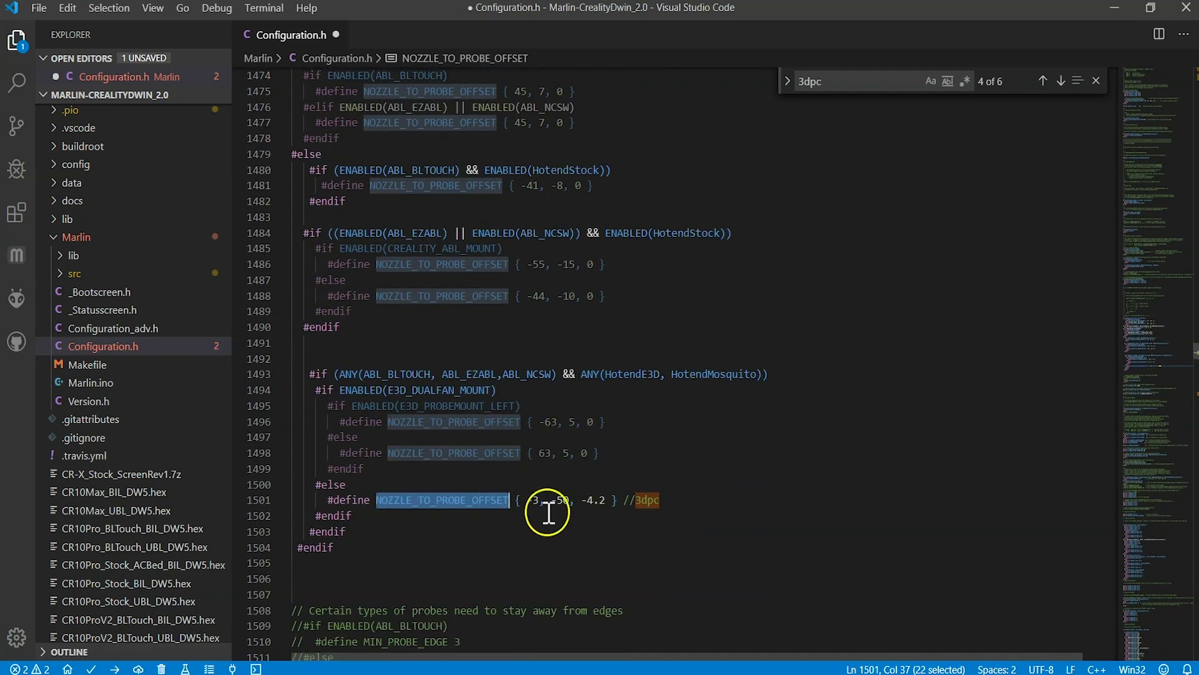
{"action": "scroll", "coordinate": [538, 501], "scroll_direction": "up", "scroll_amount": 10}
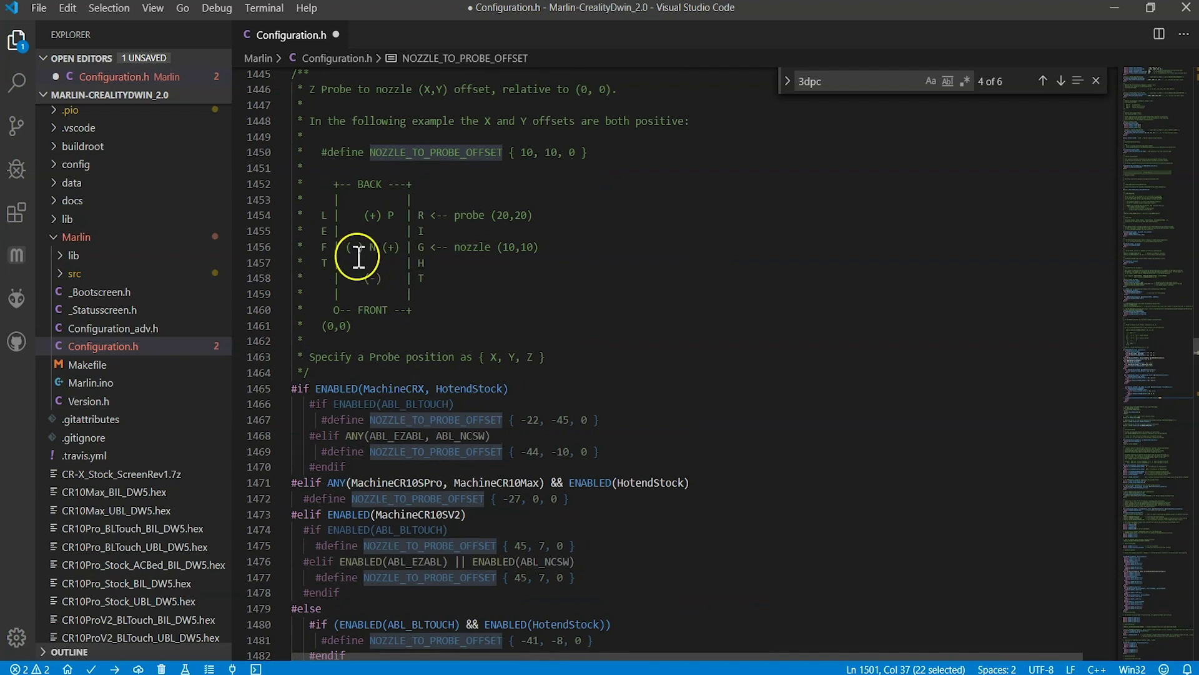
{"action": "scroll", "coordinate": [460, 317], "scroll_direction": "down", "scroll_amount": 3}
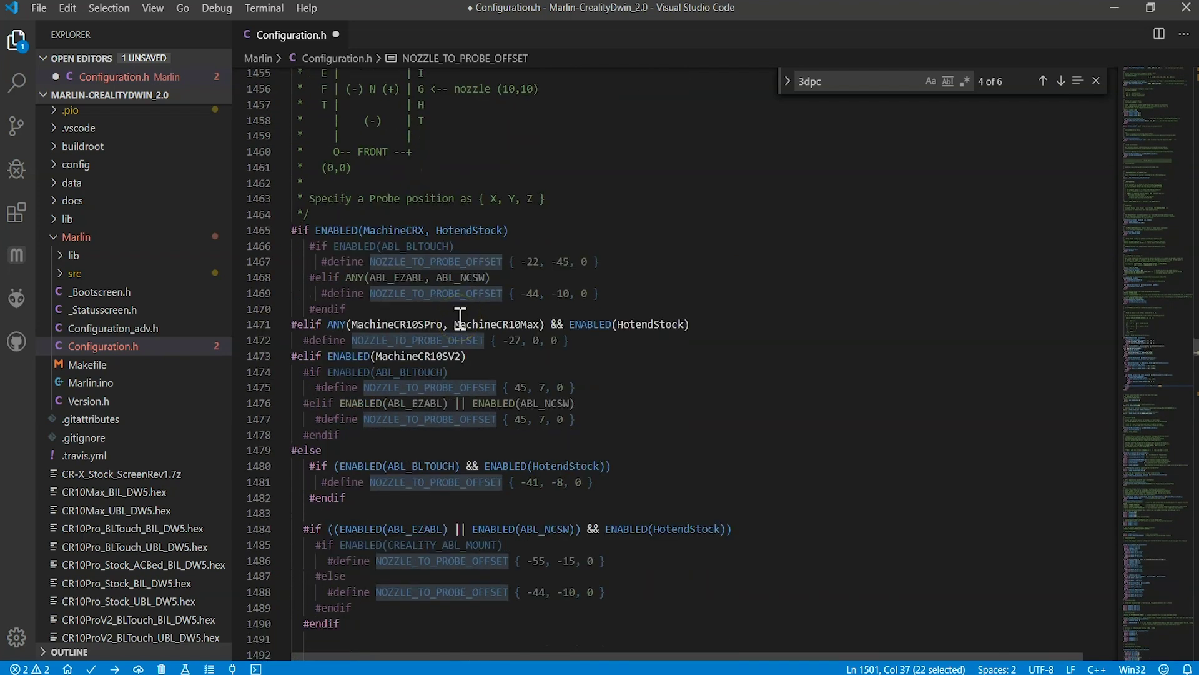
{"action": "scroll", "coordinate": [517, 339], "scroll_direction": "down", "scroll_amount": 8}
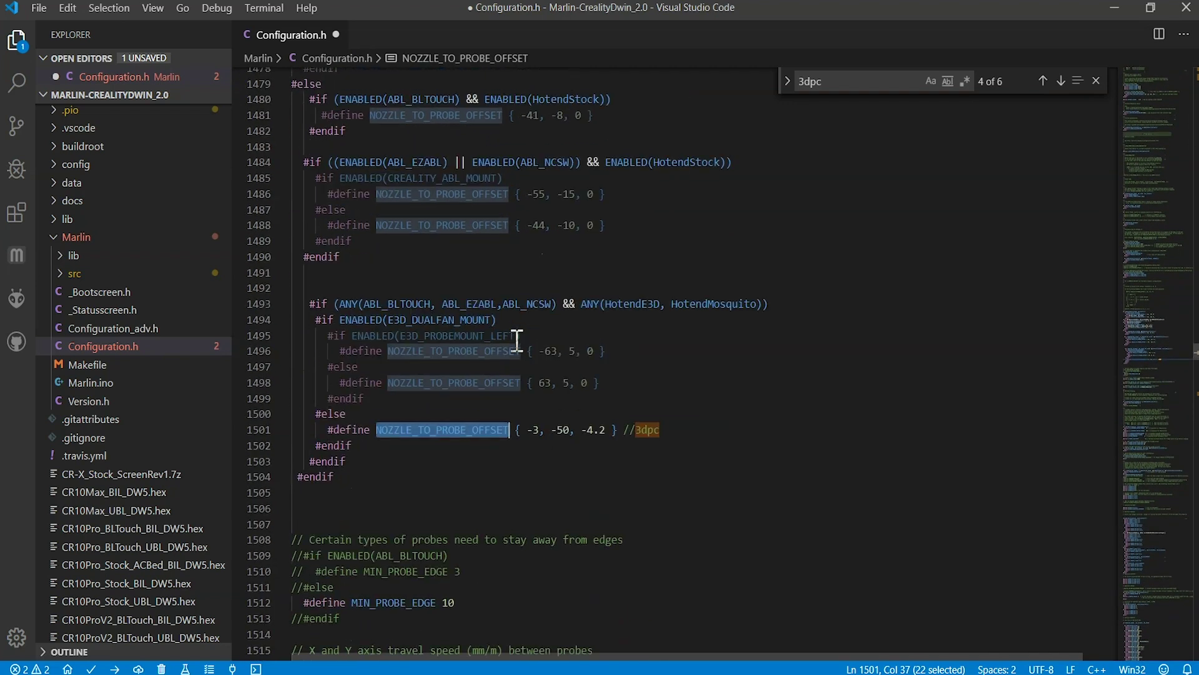
{"action": "scroll", "coordinate": [516, 339], "scroll_direction": "down", "scroll_amount": 1}
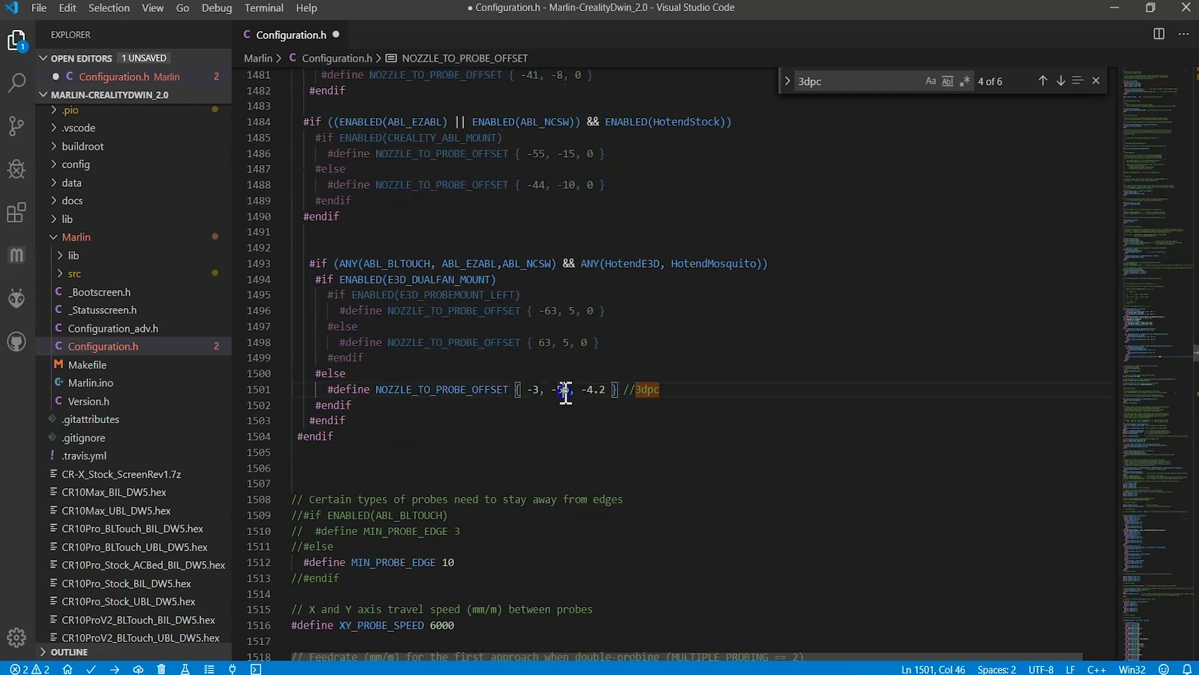
{"action": "double_click", "coordinate": [564, 390]}
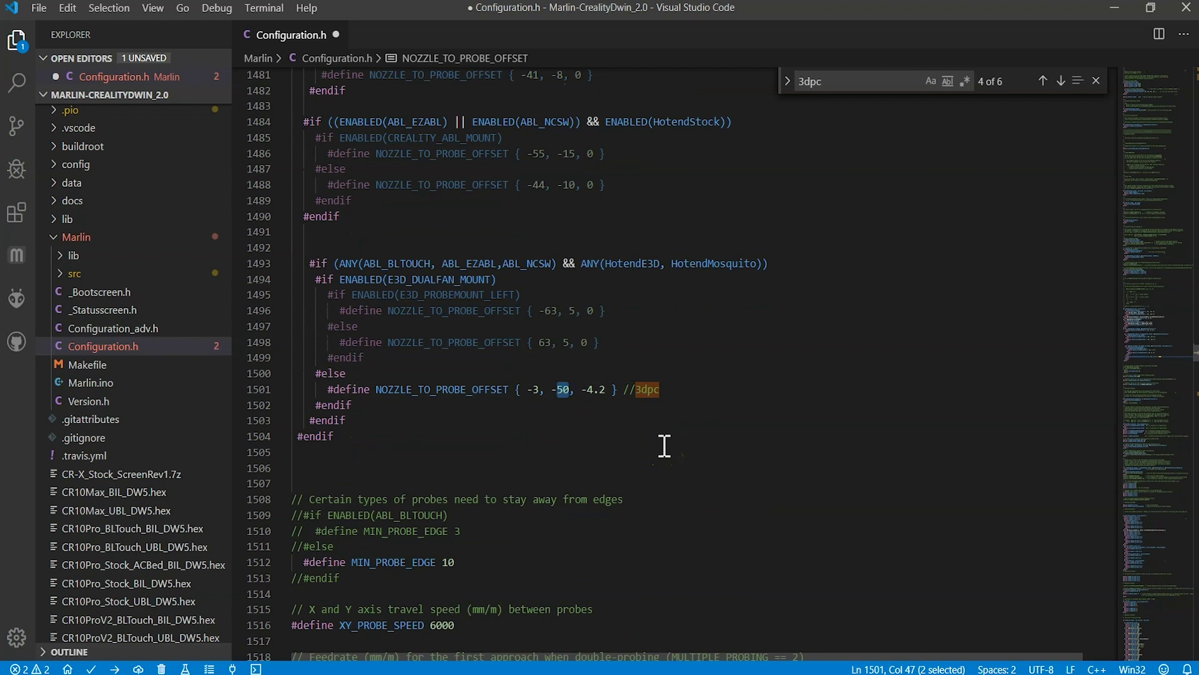
{"action": "double_click", "coordinate": [601, 390]}
{"action": "left_click", "coordinate": [594, 390]}
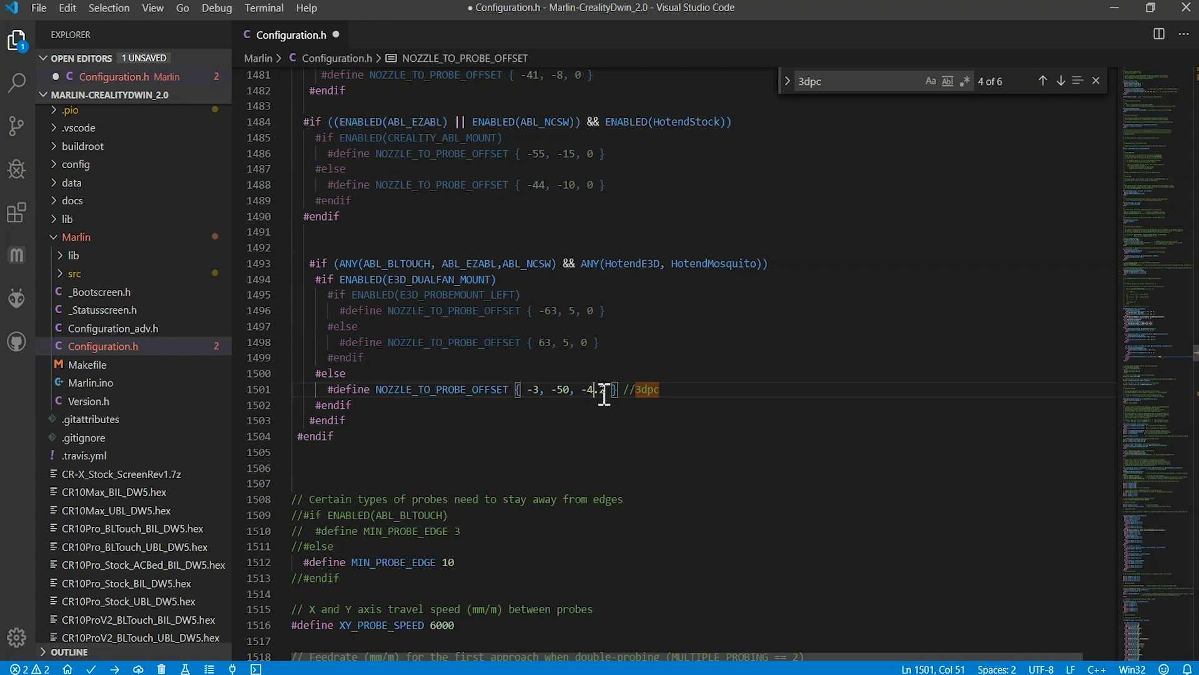
{"action": "left_click_drag", "start_coordinate": [609, 394], "coordinate": [588, 396]}
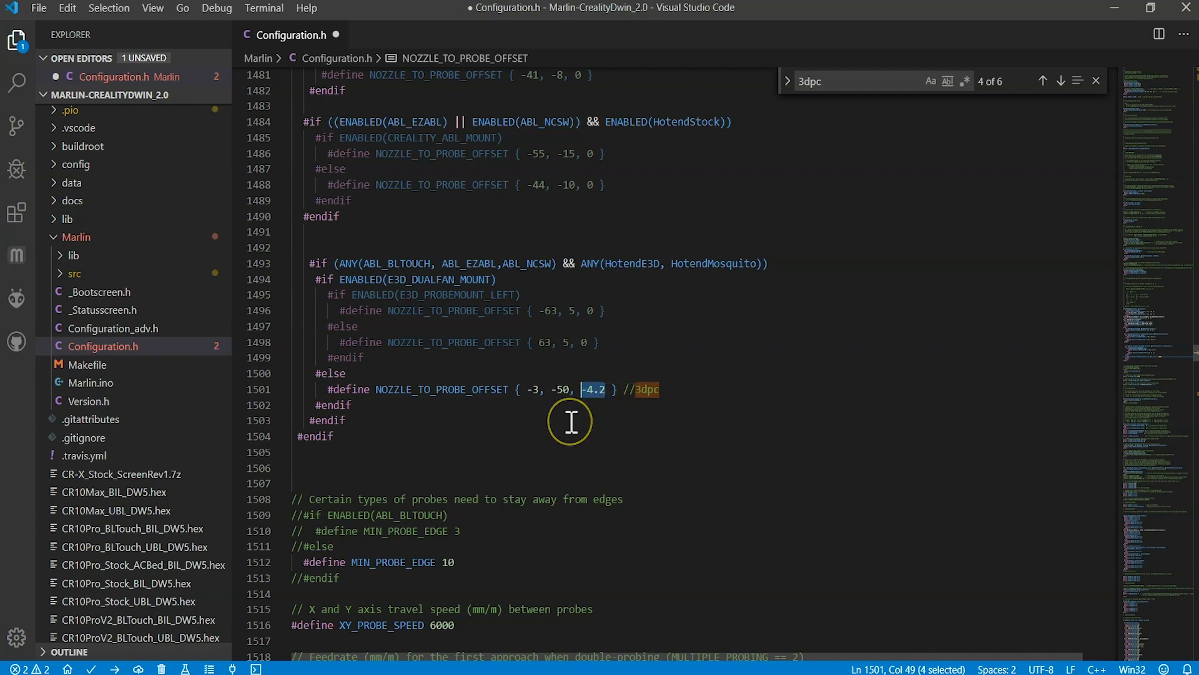
{"action": "scroll", "coordinate": [571, 422], "scroll_direction": "down", "scroll_amount": 2}
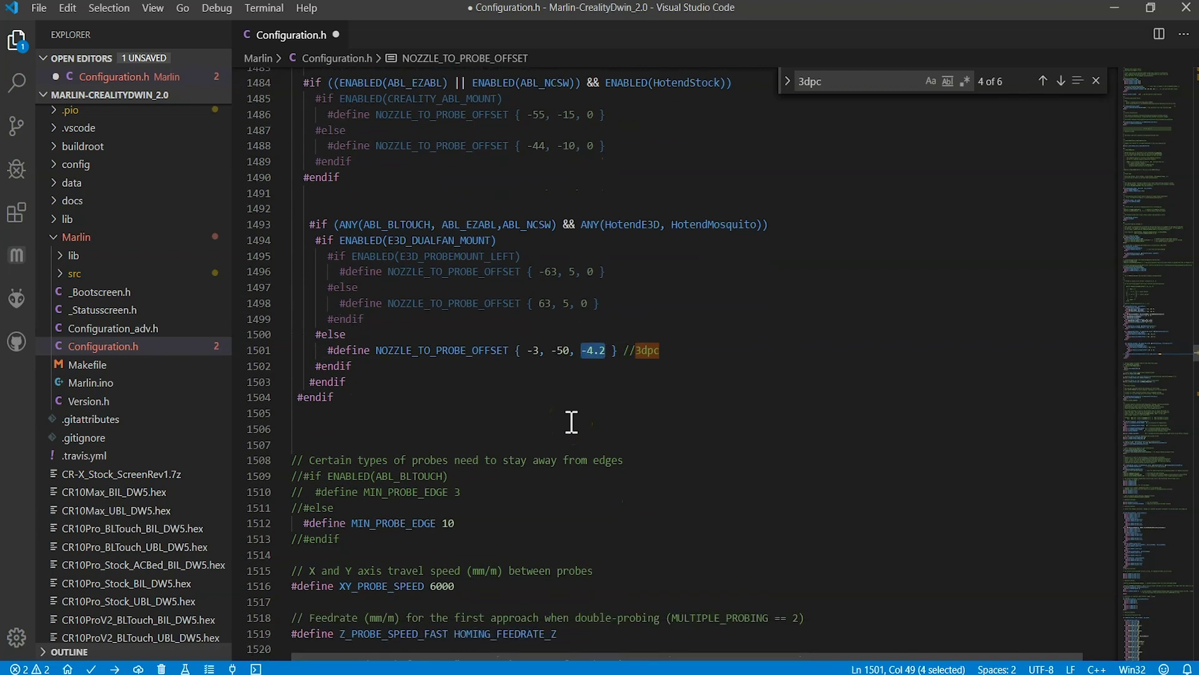
- Jump to the 3dpc bed-size match on line 1719 and review X 330, Y 340, Z max 400
{"action": "left_click", "coordinate": [1061, 81]}
{"action": "left_click", "coordinate": [1061, 82]}
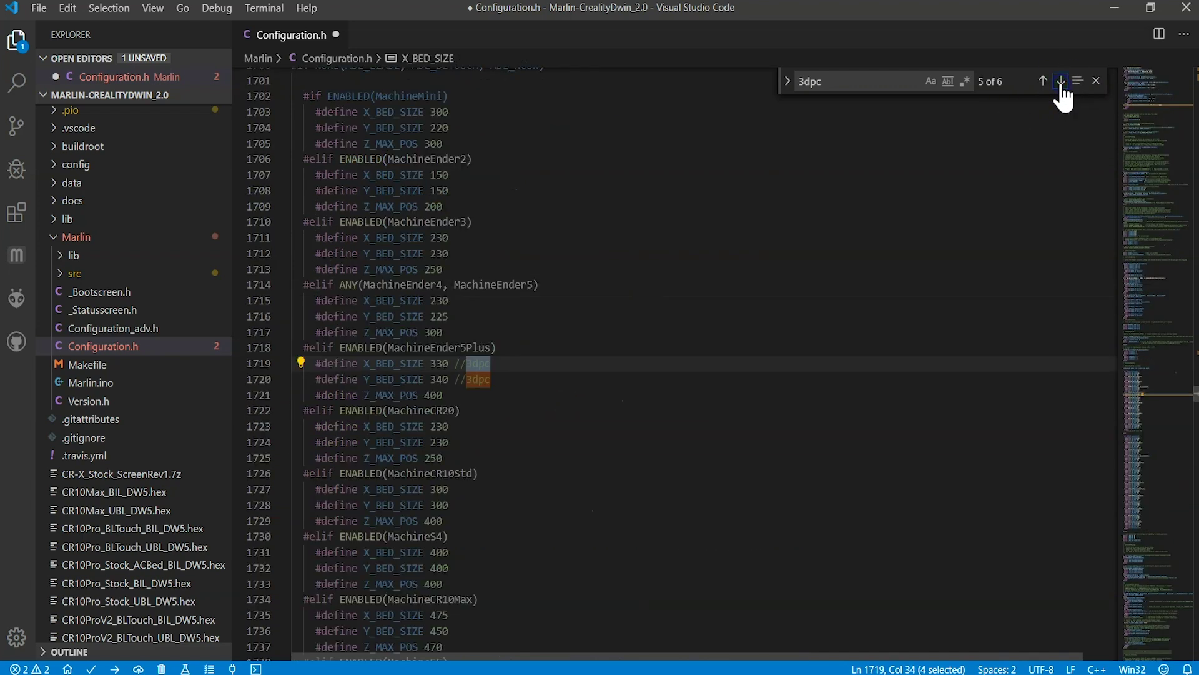
{"action": "double_click", "coordinate": [439, 365]}
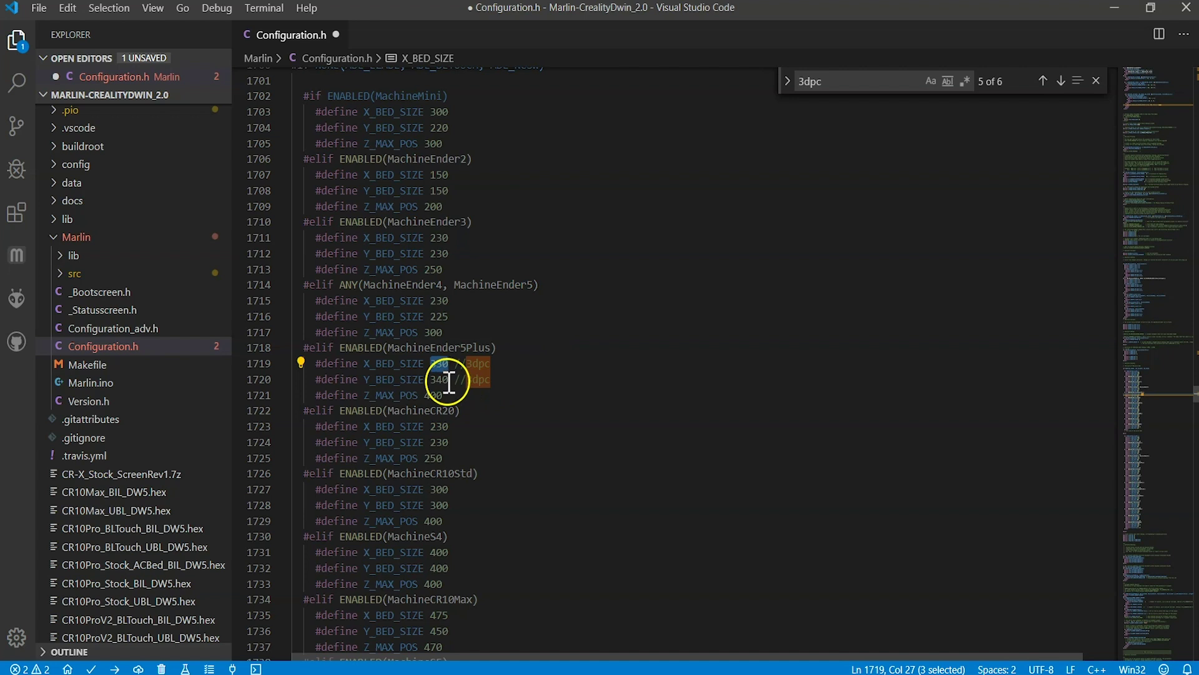
{"action": "left_click_drag", "start_coordinate": [448, 379], "coordinate": [431, 379]}
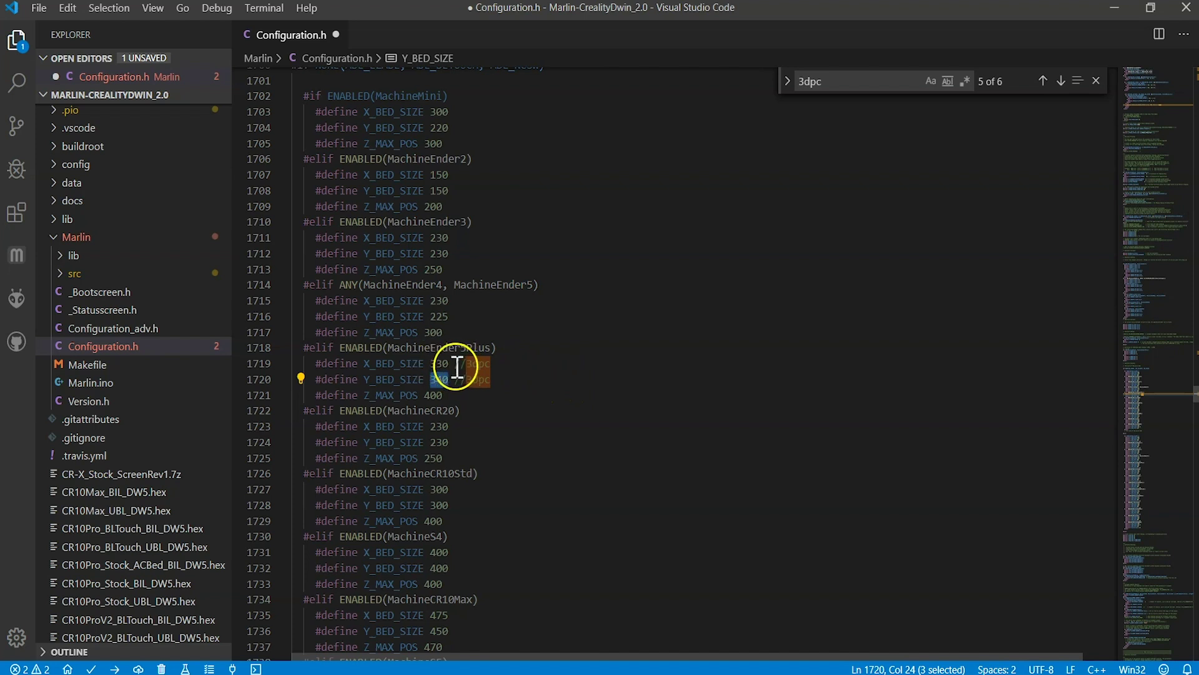
{"action": "left_click_drag", "start_coordinate": [443, 395], "coordinate": [420, 396]}
{"action": "left_click", "coordinate": [532, 422]}
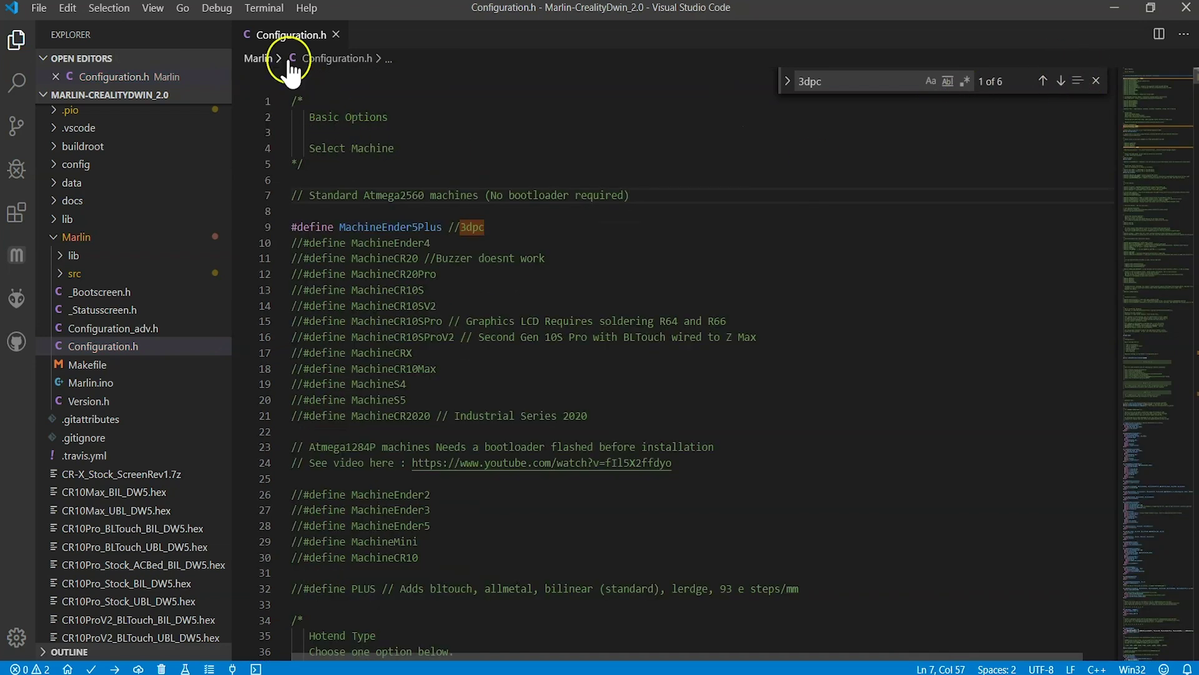
- Confirm MachineEnder5Plus is still defined on line 9 of the saved Configuration.h
{"action": "mouse_move", "coordinate": [390, 225]}
{"action": "double_click", "coordinate": [390, 226]}
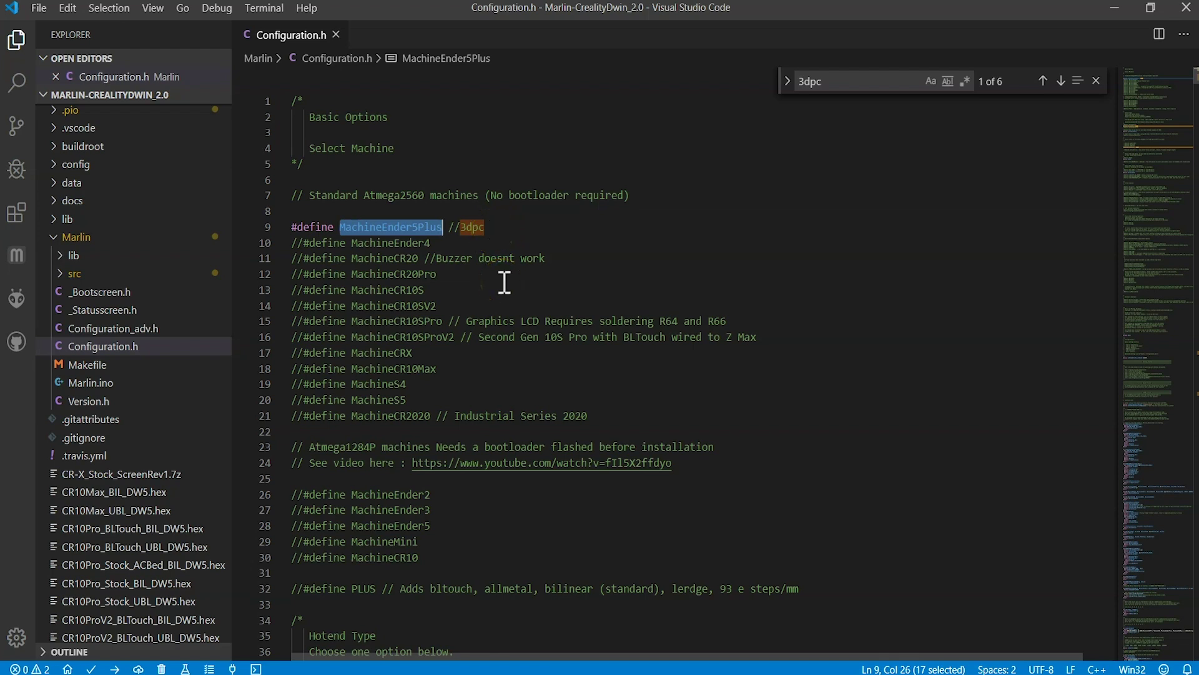
{"action": "scroll", "coordinate": [504, 282], "scroll_direction": "down", "scroll_amount": 2}
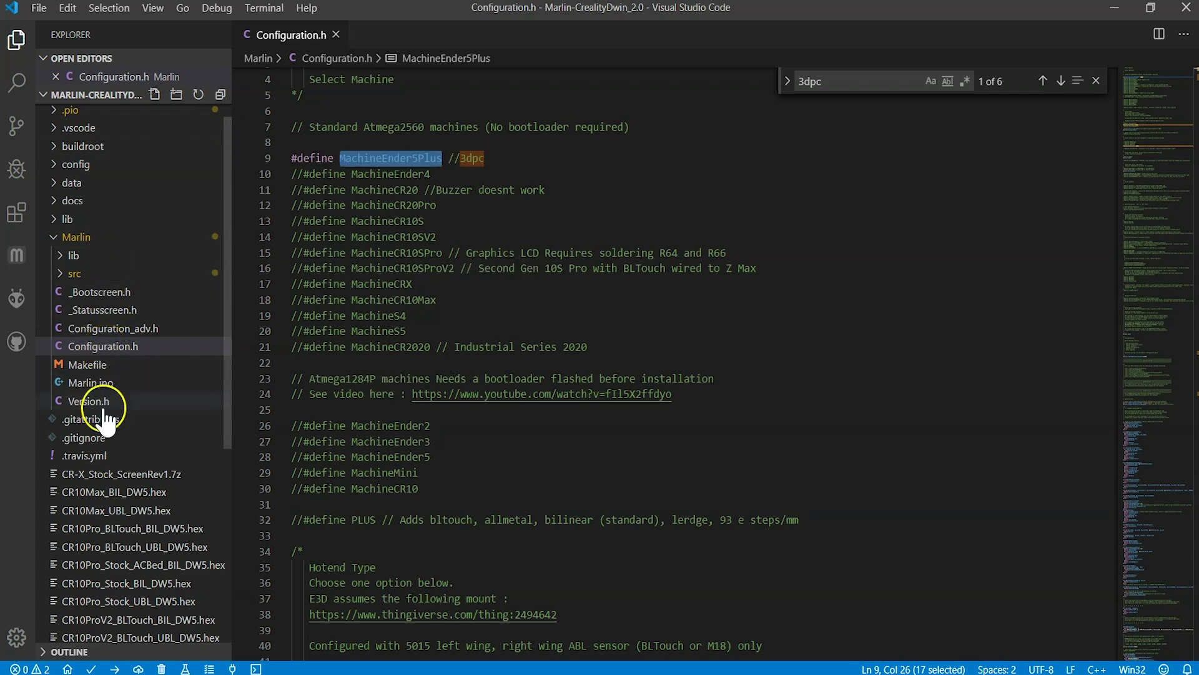
{"action": "scroll", "coordinate": [105, 444], "scroll_direction": "down", "scroll_amount": 3}
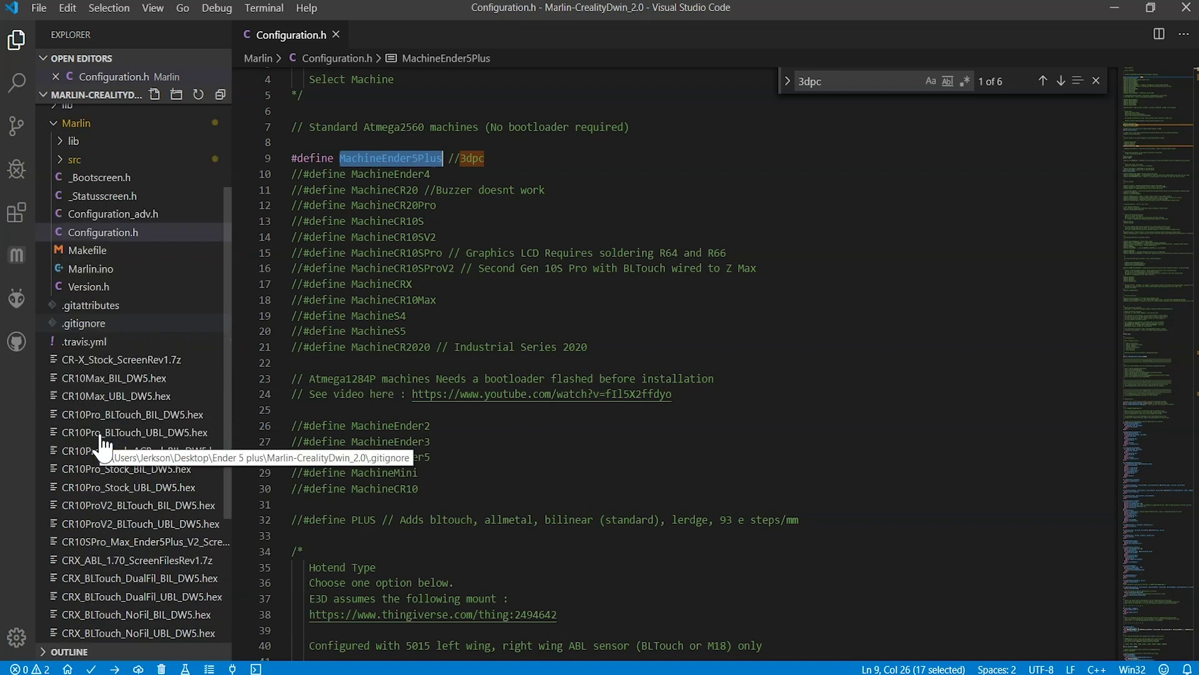
{"action": "scroll", "coordinate": [104, 445], "scroll_direction": "down", "scroll_amount": 5}
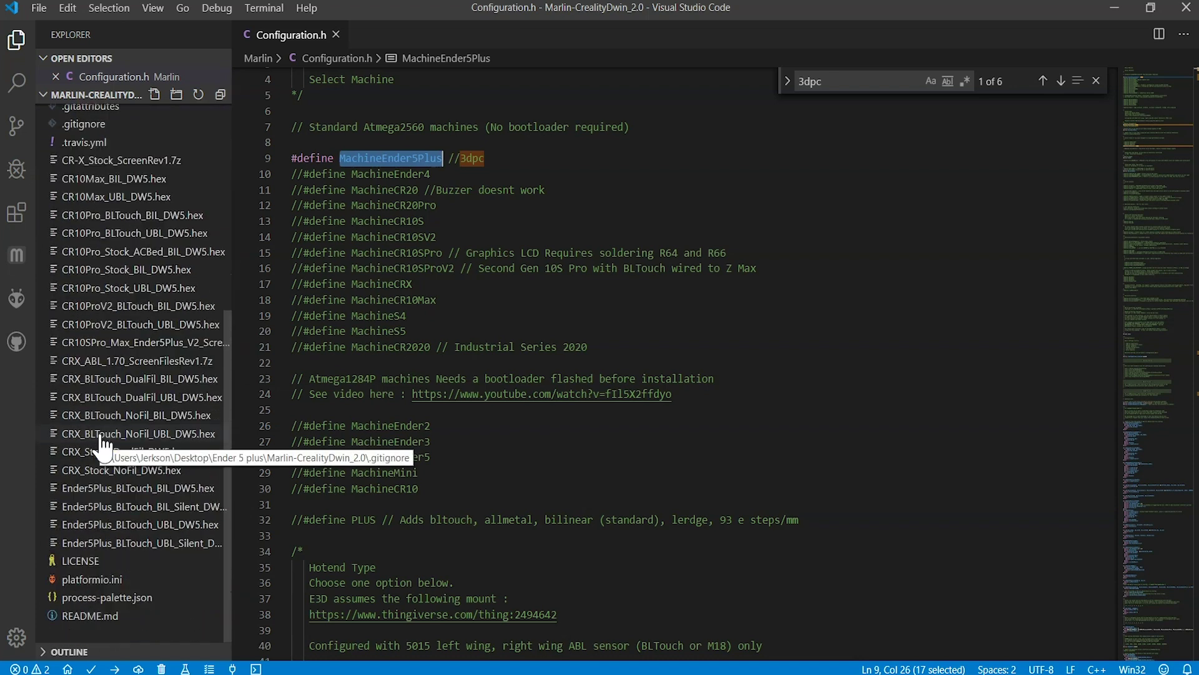
- Open platformio.ini, check default_envs is megaatmega2560, and show the PlatformIO project tasks
{"action": "left_click", "coordinate": [94, 581]}
{"action": "double_click", "coordinate": [418, 389]}
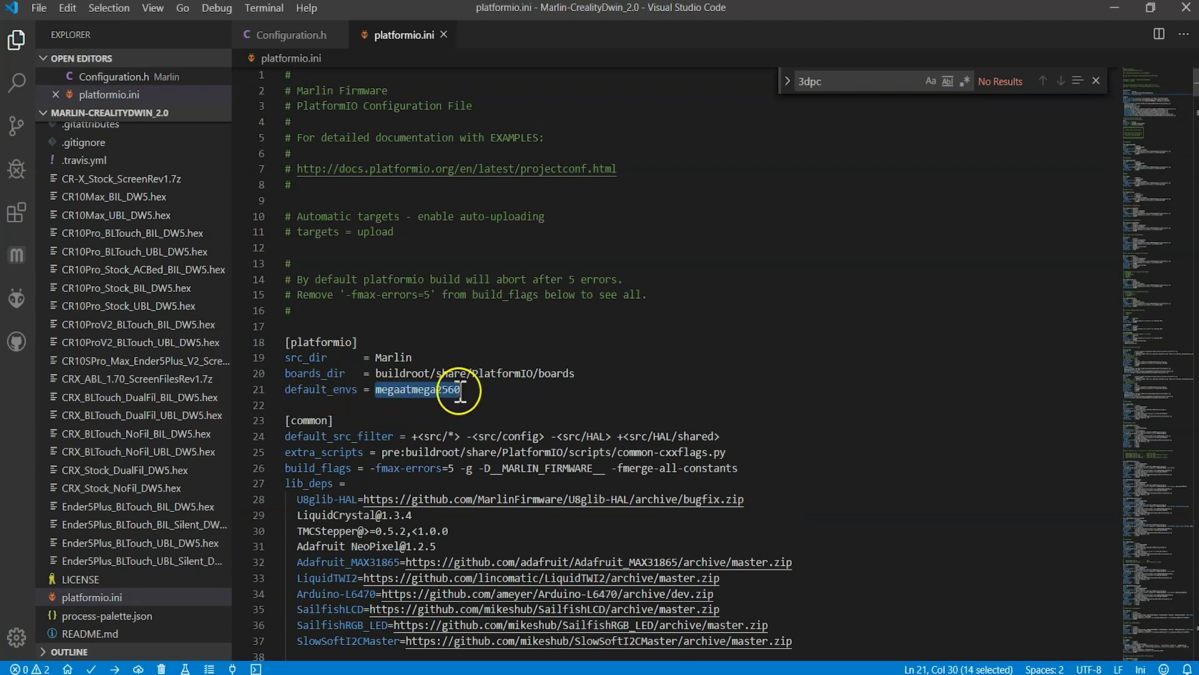
{"action": "left_click_drag", "start_coordinate": [460, 390], "coordinate": [403, 390]}
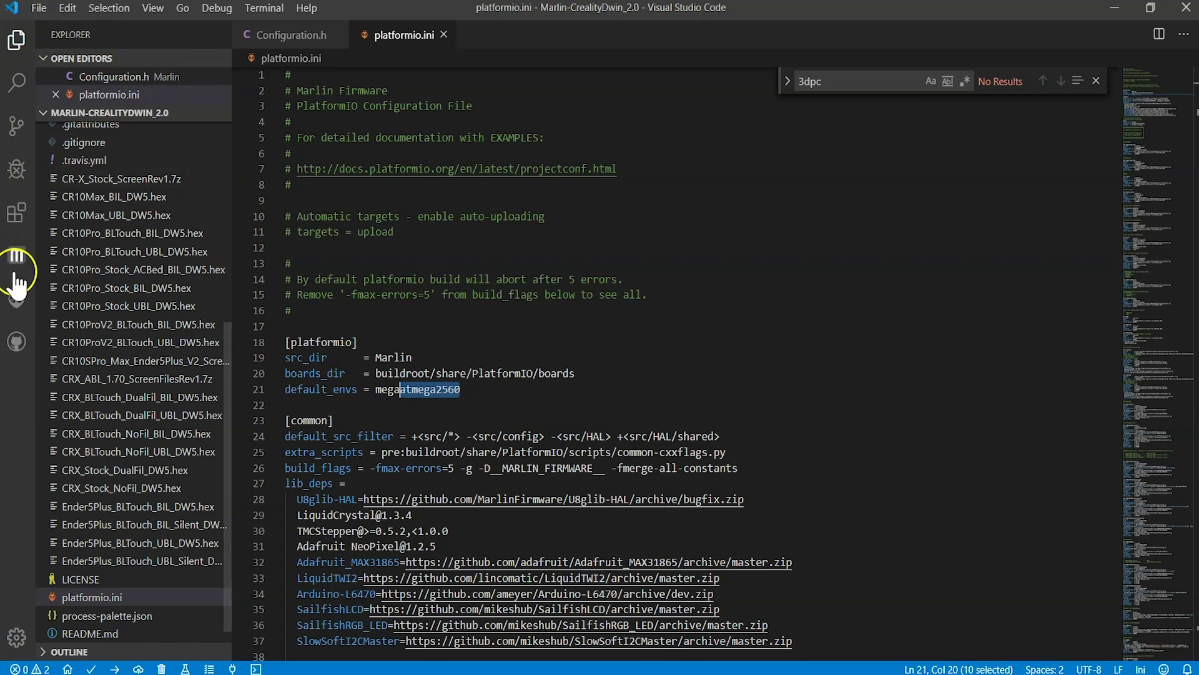
{"action": "left_click", "coordinate": [12, 297]}
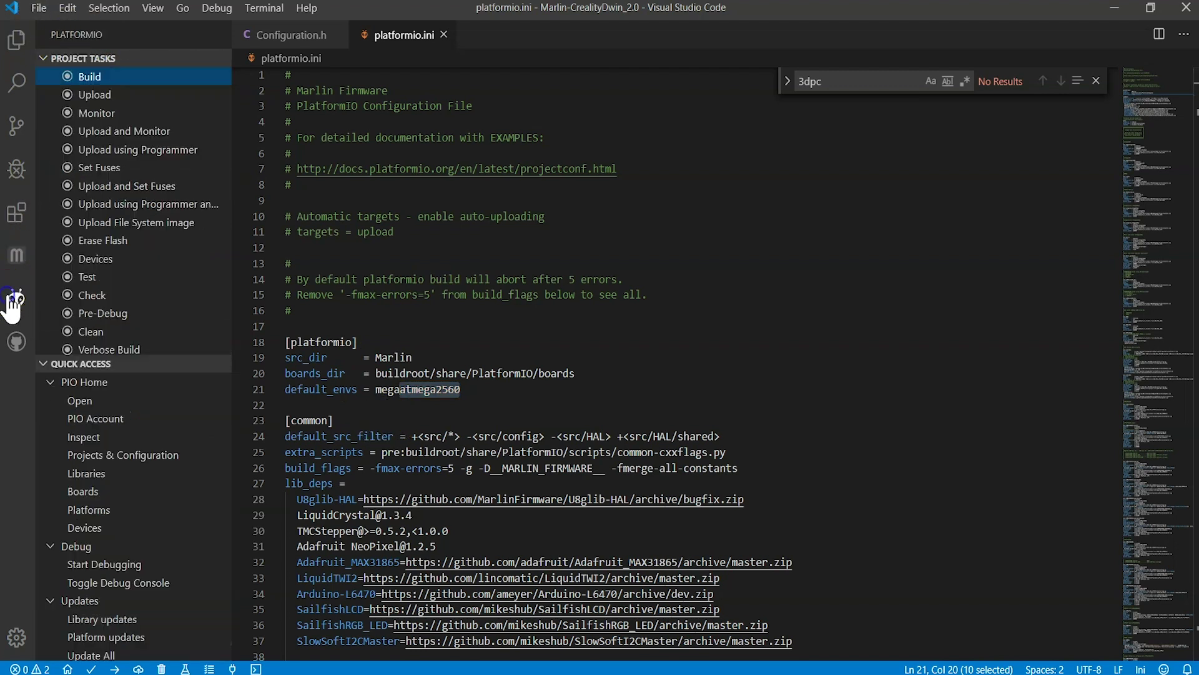
- Build Marlin for megaatmega2560 until it reports SUCCESS, then launch the Upload task
{"action": "left_click", "coordinate": [100, 78]}
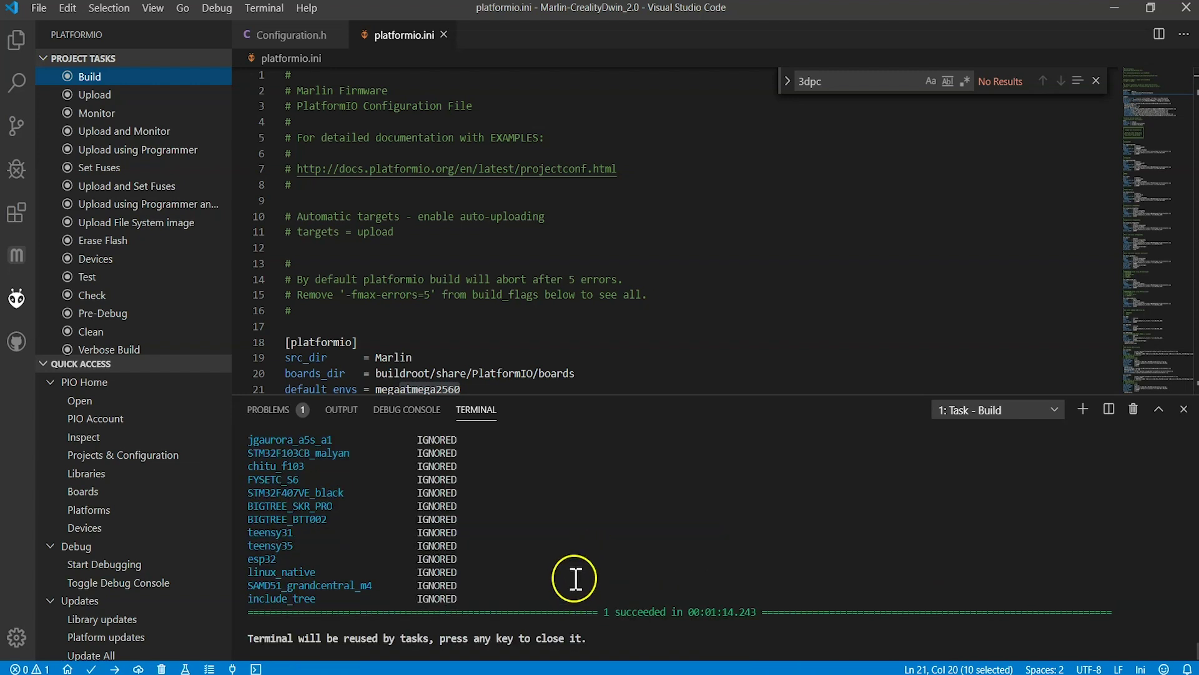
{"action": "scroll", "coordinate": [616, 522], "scroll_direction": "up", "scroll_amount": 5}
{"action": "scroll", "coordinate": [620, 522], "scroll_direction": "up", "scroll_amount": 6}
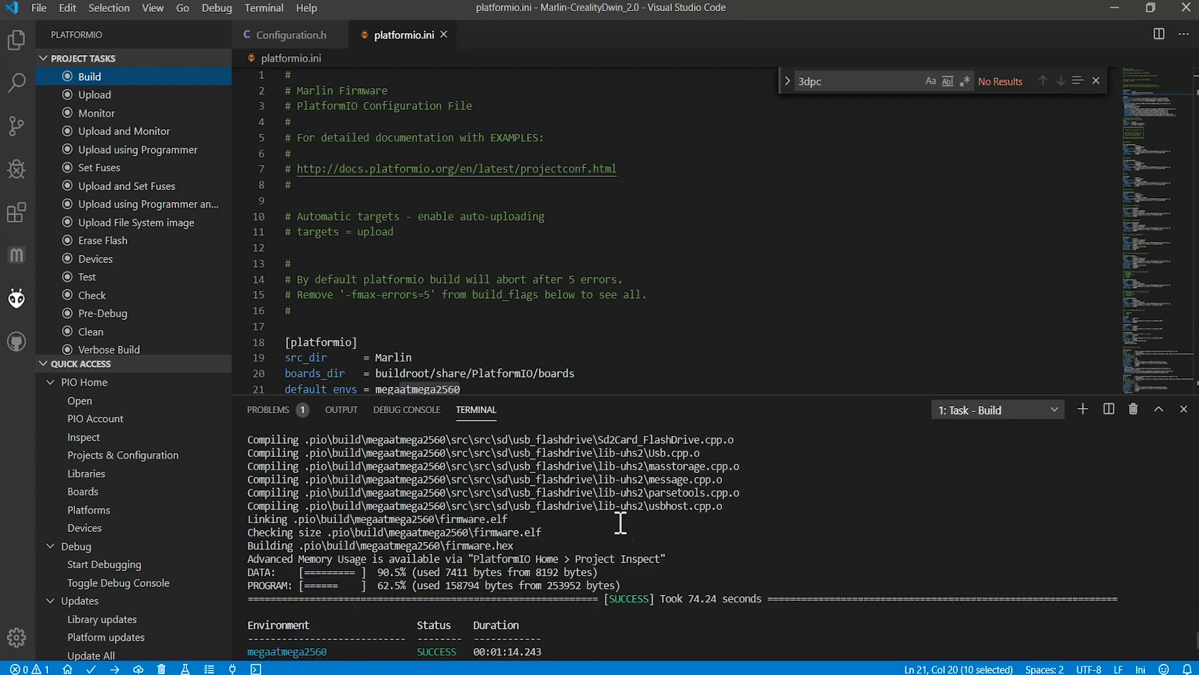
{"action": "scroll", "coordinate": [619, 522], "scroll_direction": "down", "scroll_amount": 3}
{"action": "double_click", "coordinate": [291, 545]}
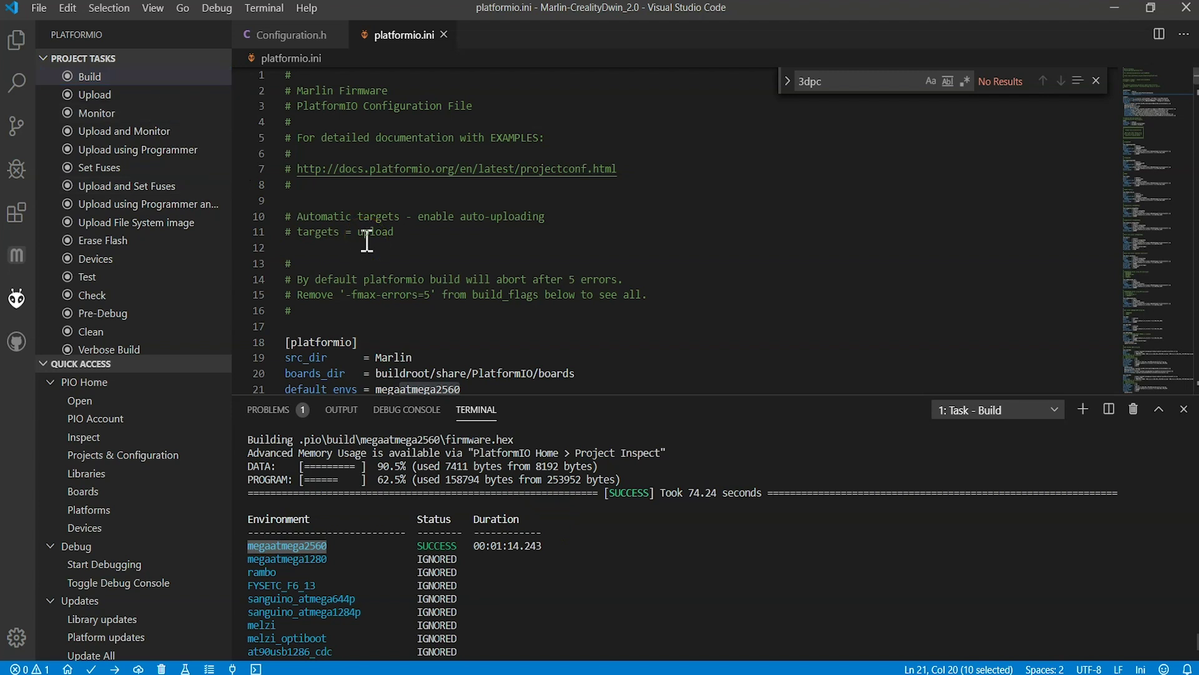
{"action": "left_click", "coordinate": [102, 94]}
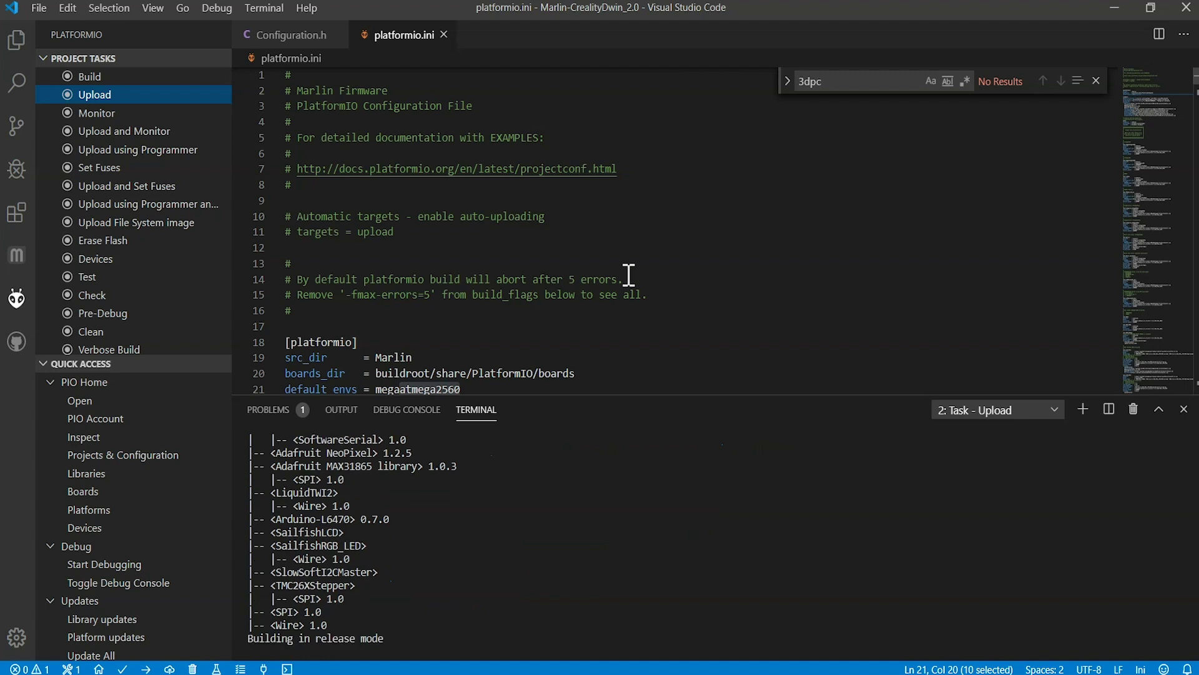
- Let the upload flash and verify 158794 bytes until one environment succeeds
{"action": "left_click", "coordinate": [464, 553]}
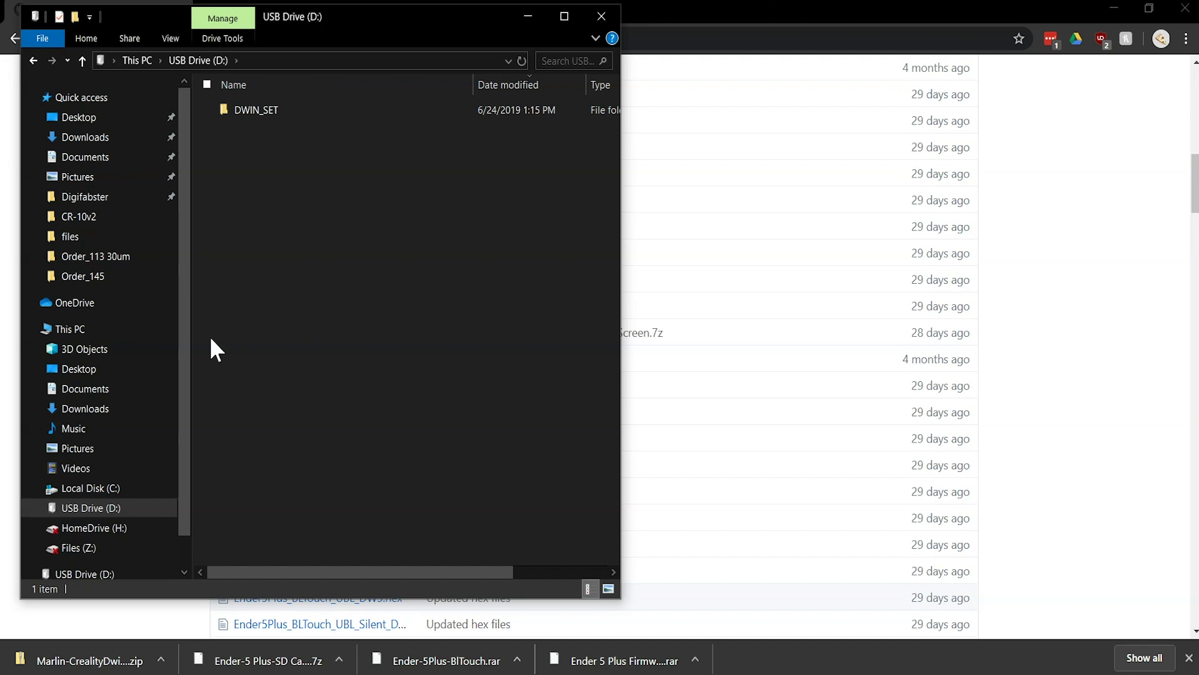
- Open the Format dialog for USB Drive (D:) with FAT32 and 4096-byte allocation units
{"action": "left_click", "coordinate": [107, 517]}
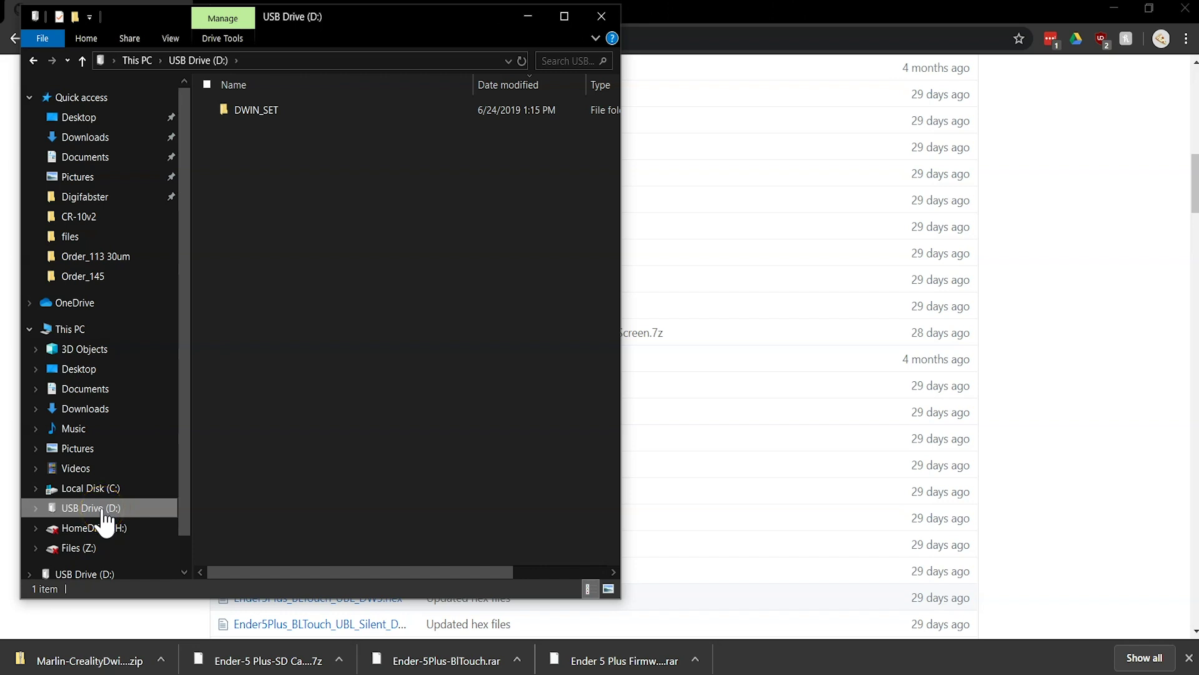
{"action": "right_click", "coordinate": [103, 512]}
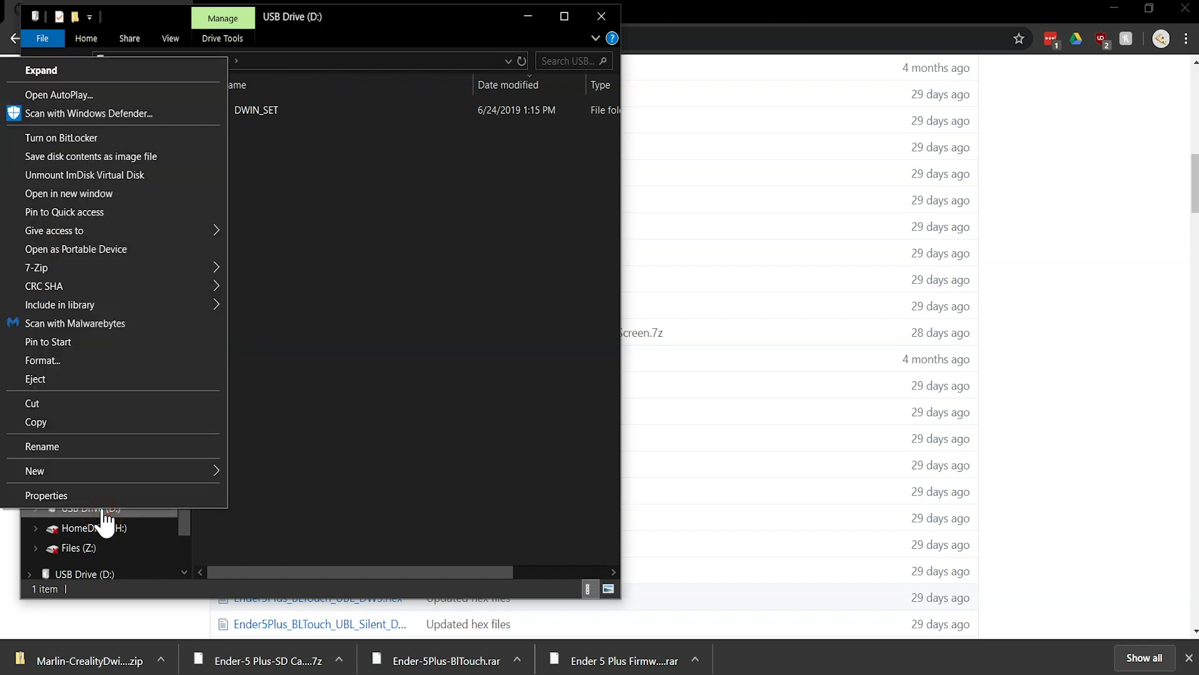
{"action": "left_click", "coordinate": [80, 368]}
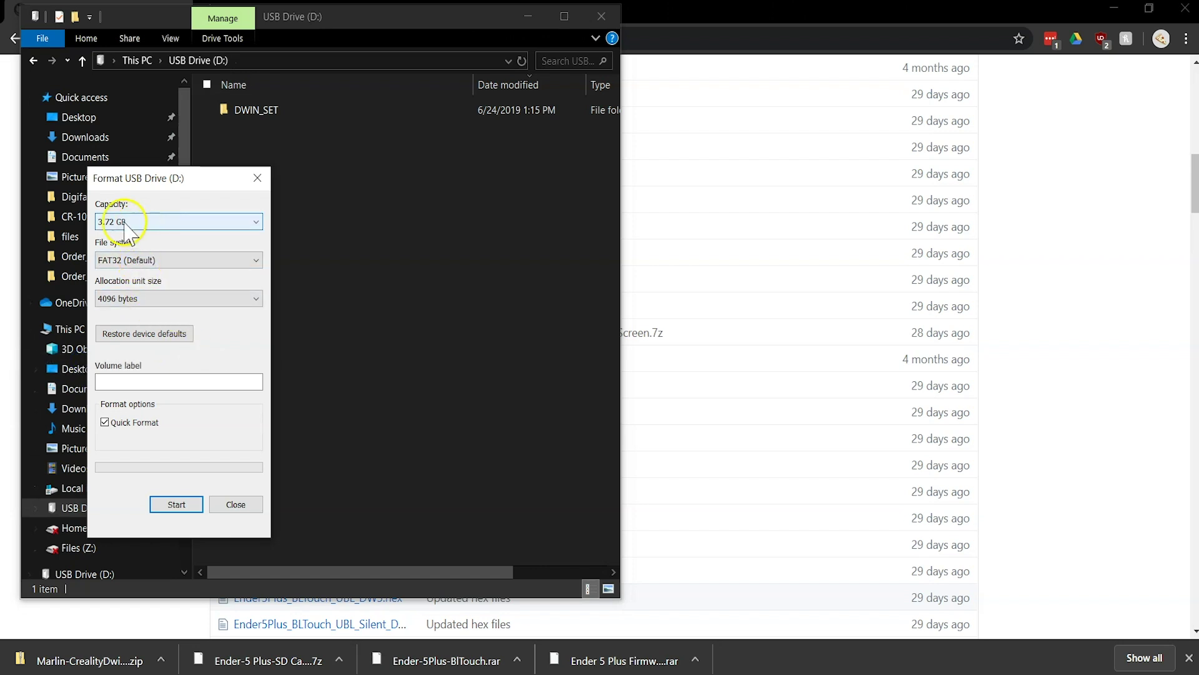
{"action": "left_click", "coordinate": [129, 299]}
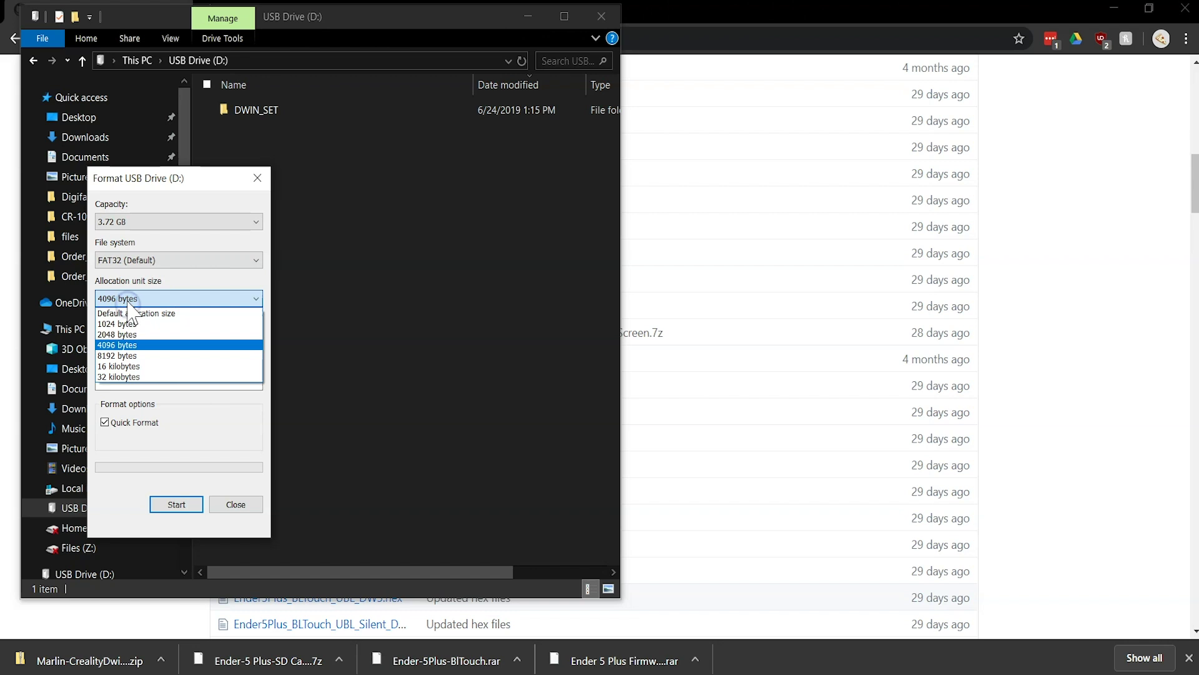
{"action": "left_click", "coordinate": [128, 301]}
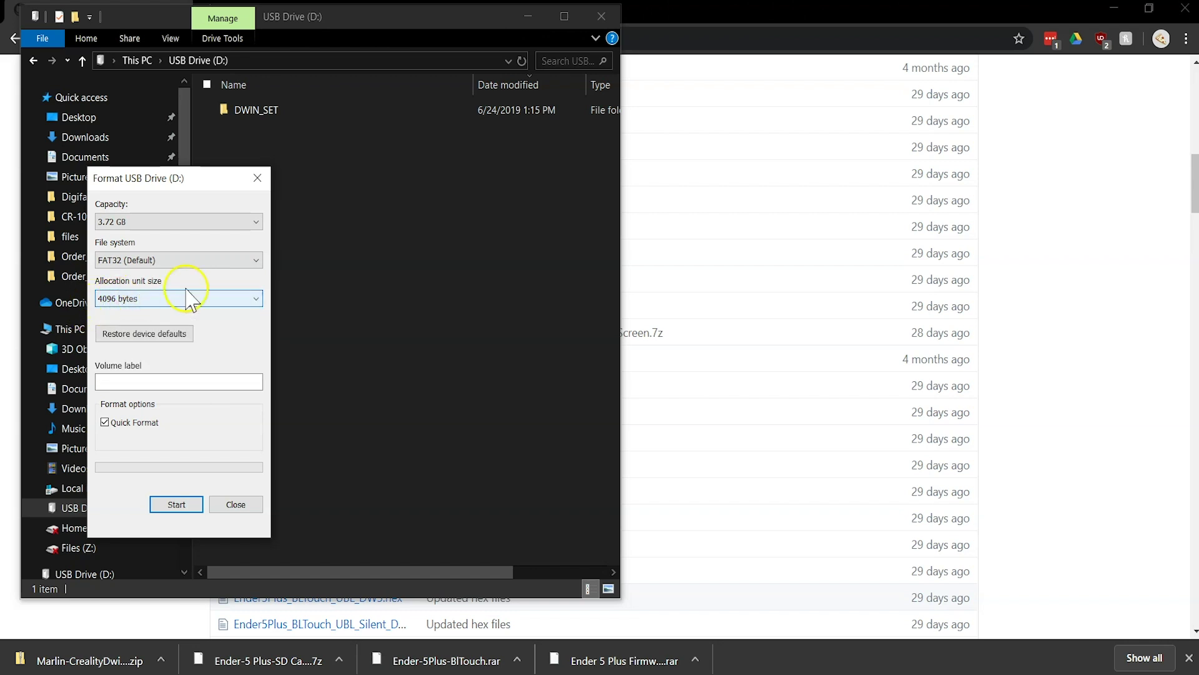
- Run the quick format, confirm erasing the drive, and close the Format window
{"action": "left_click", "coordinate": [167, 504]}
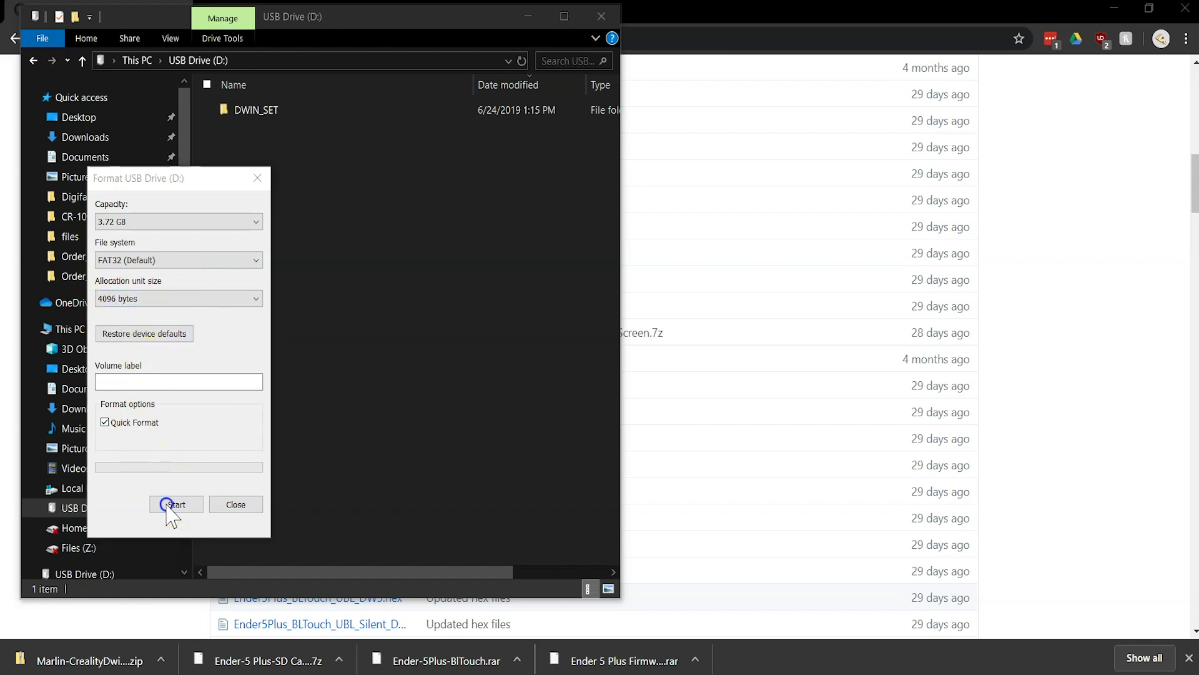
{"action": "left_click", "coordinate": [648, 348]}
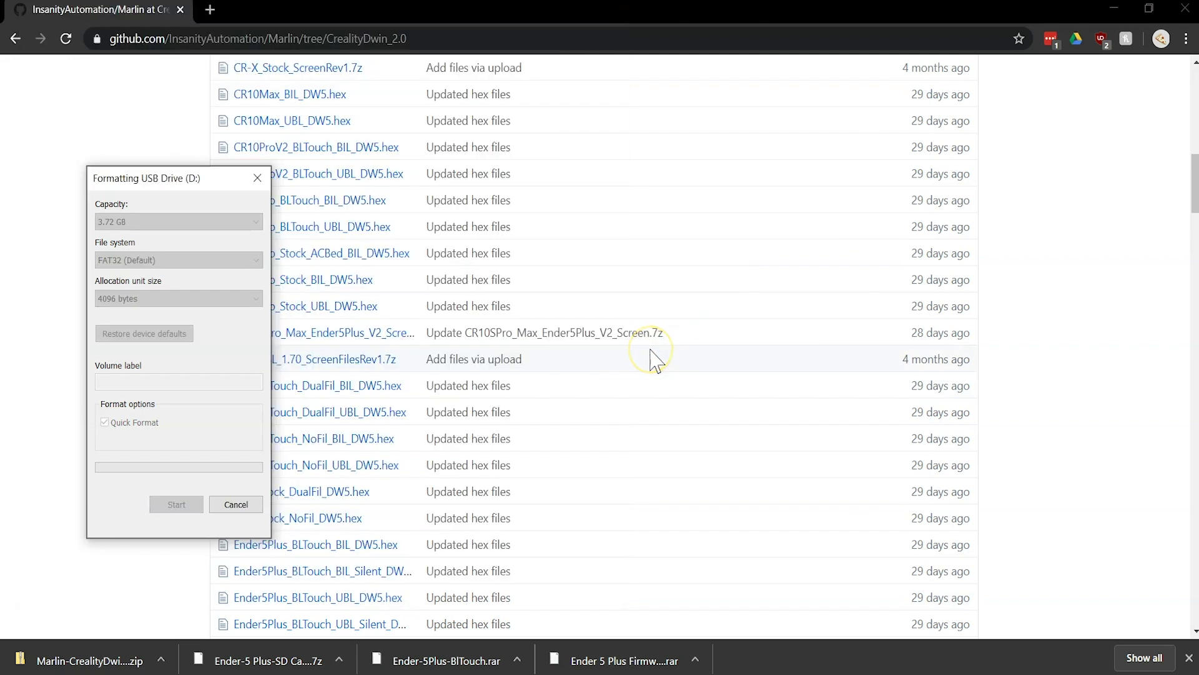
{"action": "left_click", "coordinate": [695, 345]}
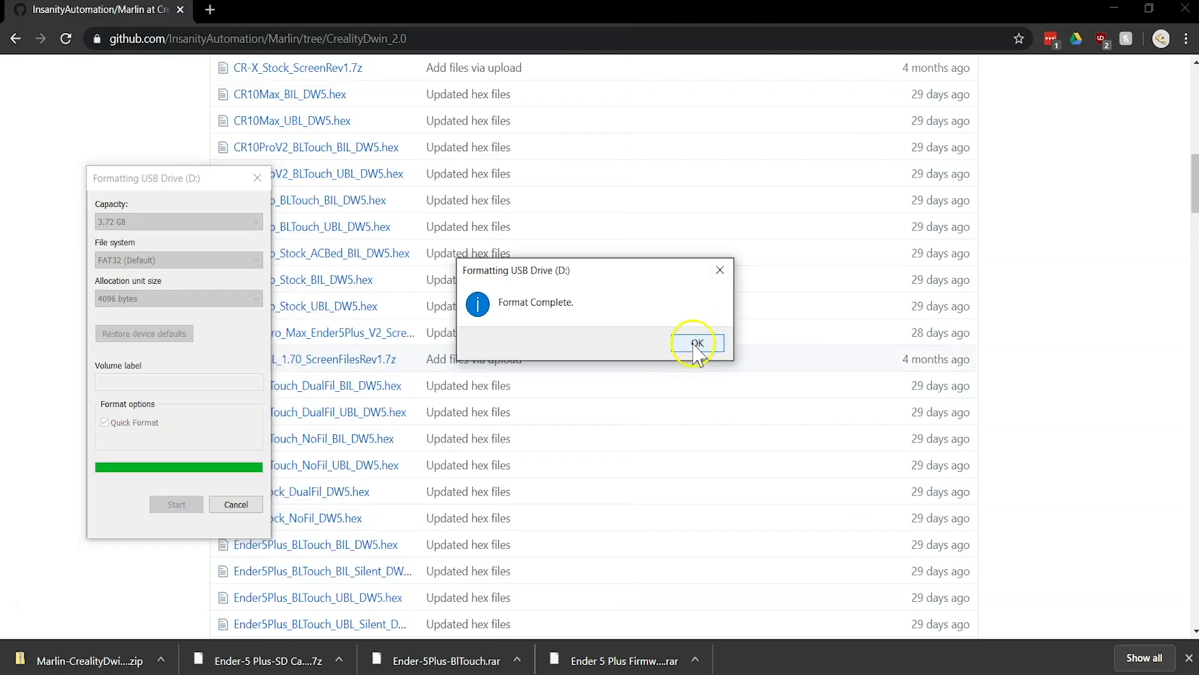
{"action": "left_click", "coordinate": [235, 503]}
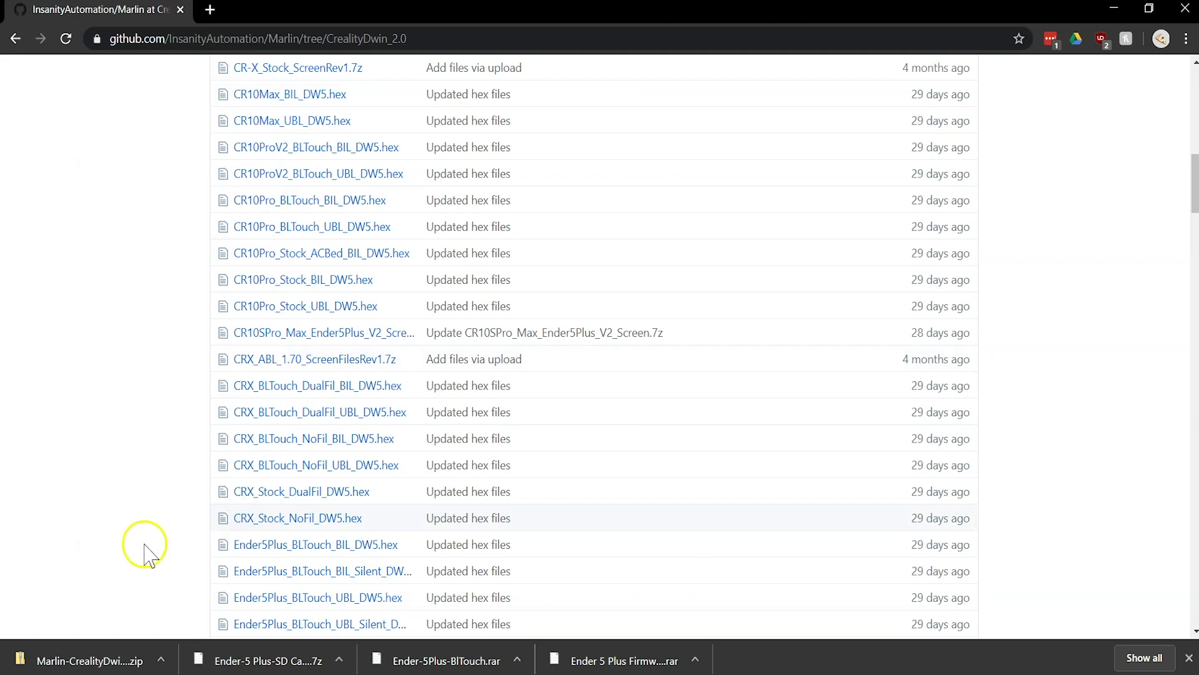
{"action": "key", "text": "super+e"}
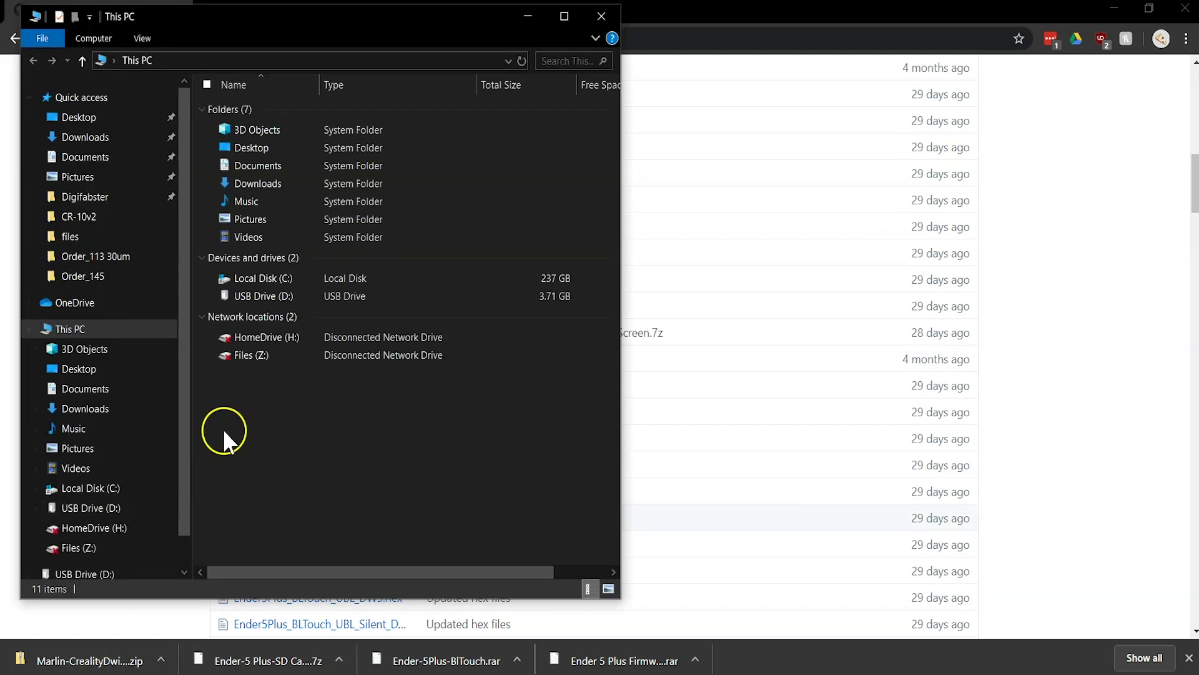
- Go to Desktop > Ender 5 plus > Marlin-CrealityDwin_2.0 and select CR10SPro_Max_Ender5Plus_V2_Screen.7z
{"action": "left_click", "coordinate": [116, 508]}
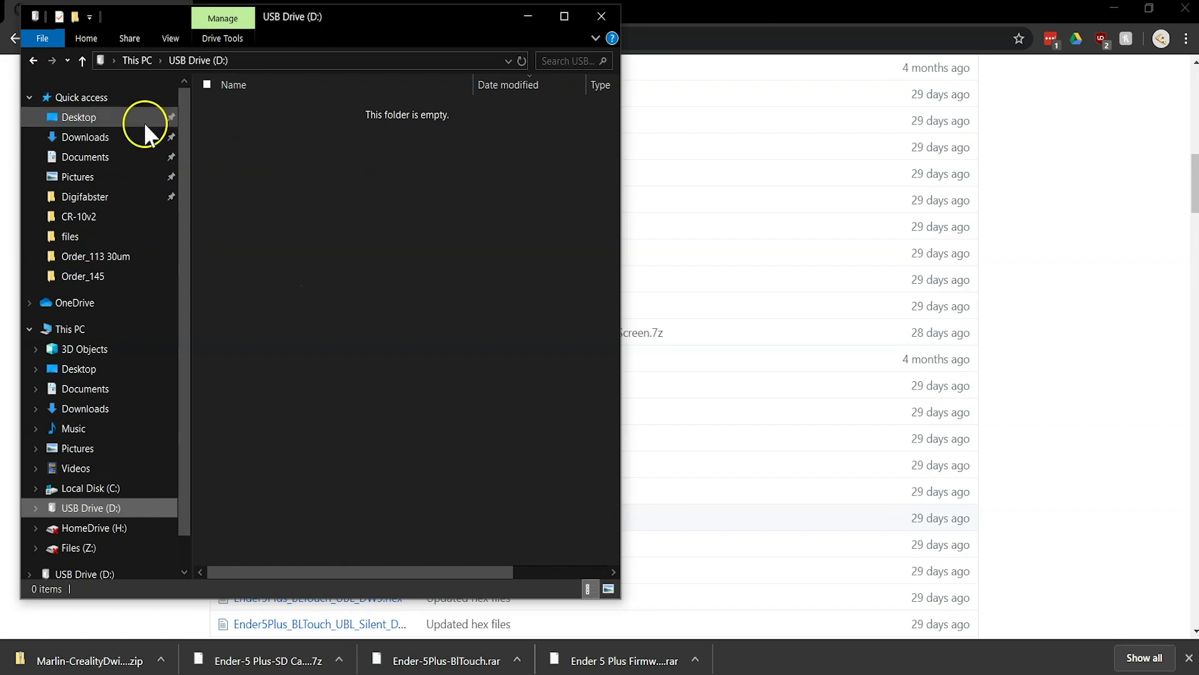
{"action": "left_click", "coordinate": [79, 118]}
{"action": "double_click", "coordinate": [243, 110]}
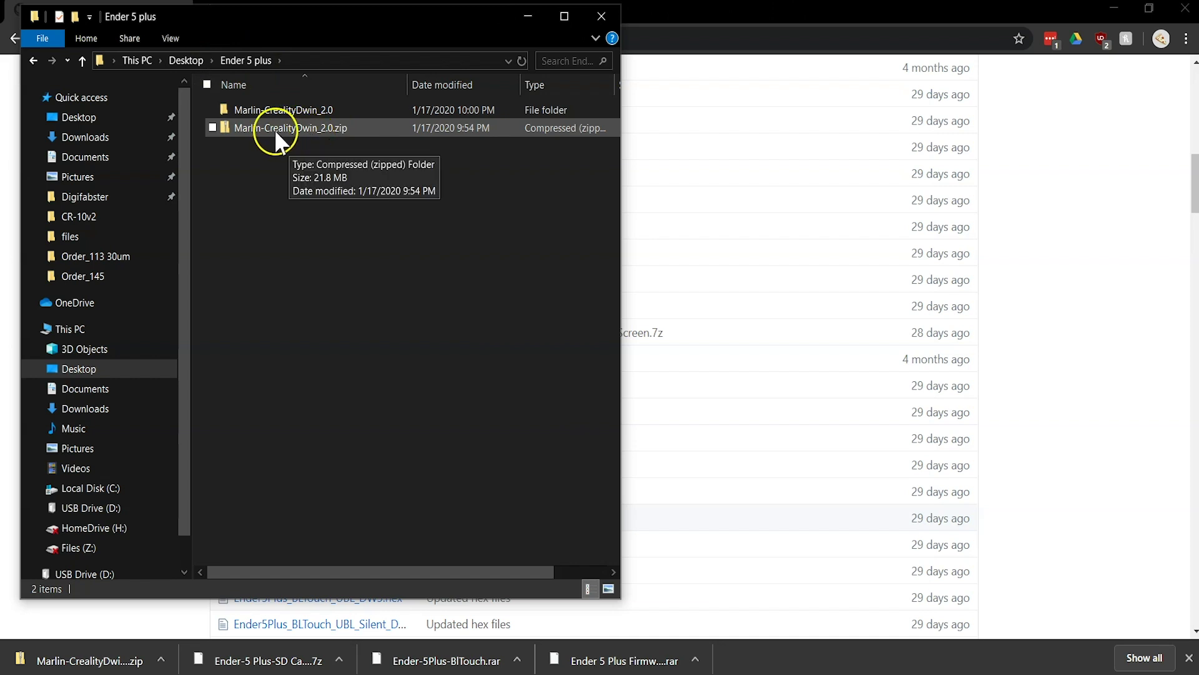
{"action": "double_click", "coordinate": [286, 107]}
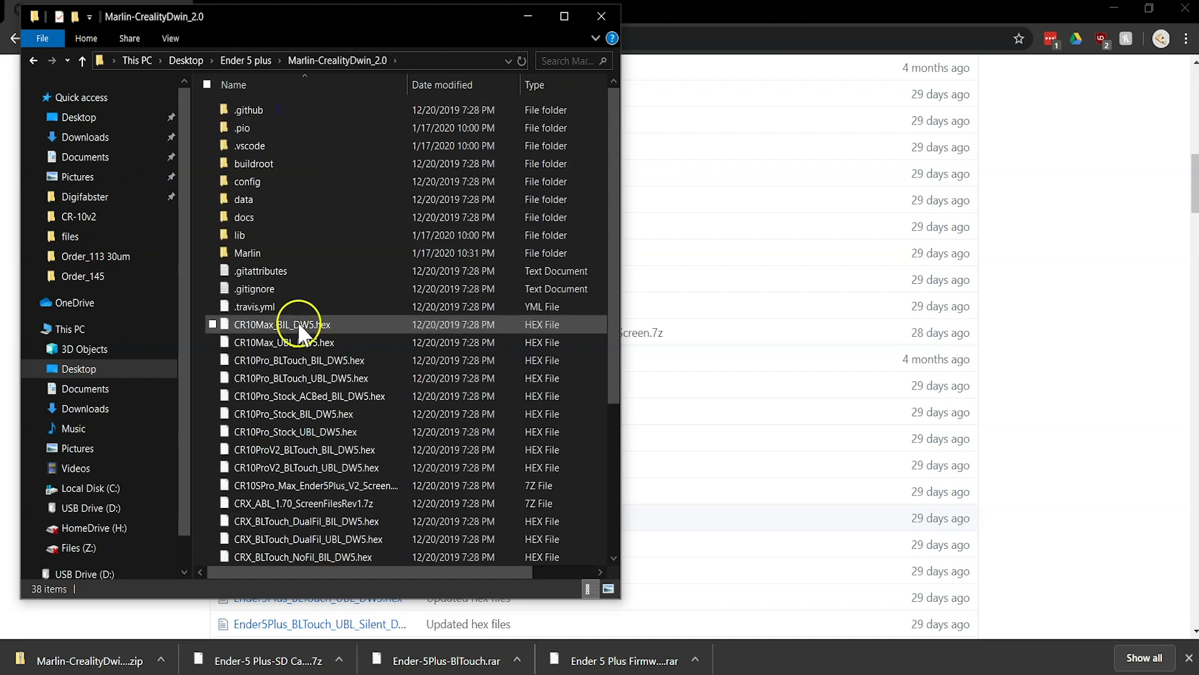
{"action": "scroll", "coordinate": [301, 405], "scroll_direction": "down", "scroll_amount": 2}
{"action": "left_click", "coordinate": [299, 378]}
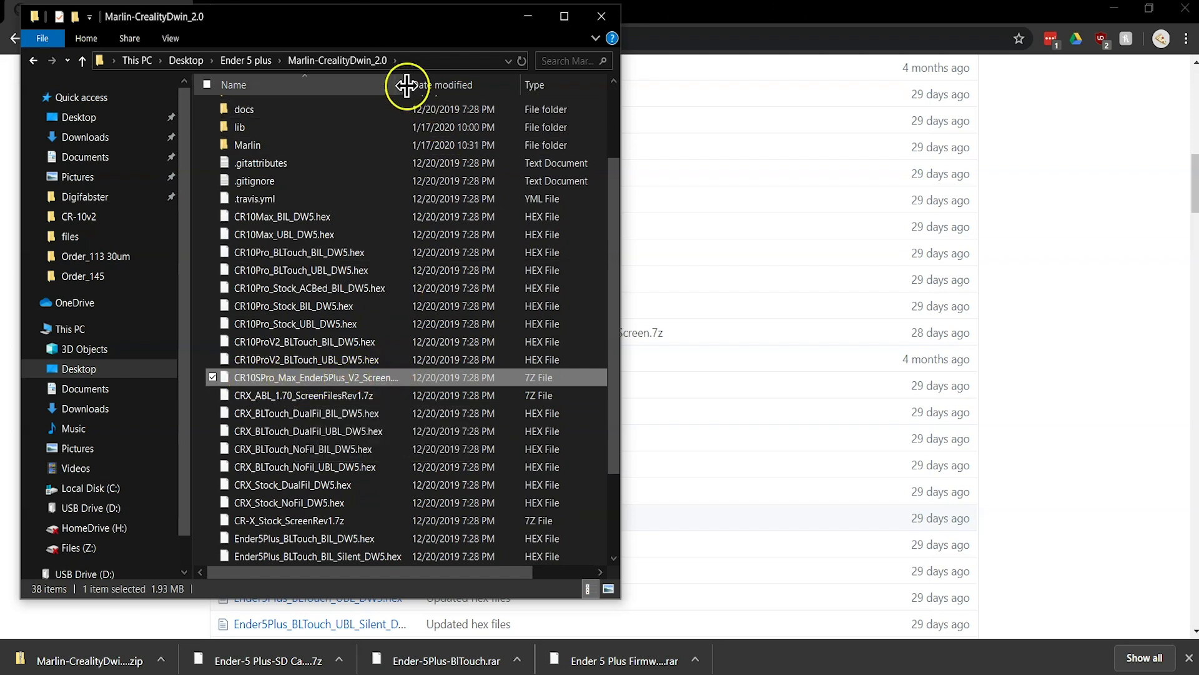
{"action": "left_click_drag", "start_coordinate": [407, 84], "coordinate": [487, 83]}
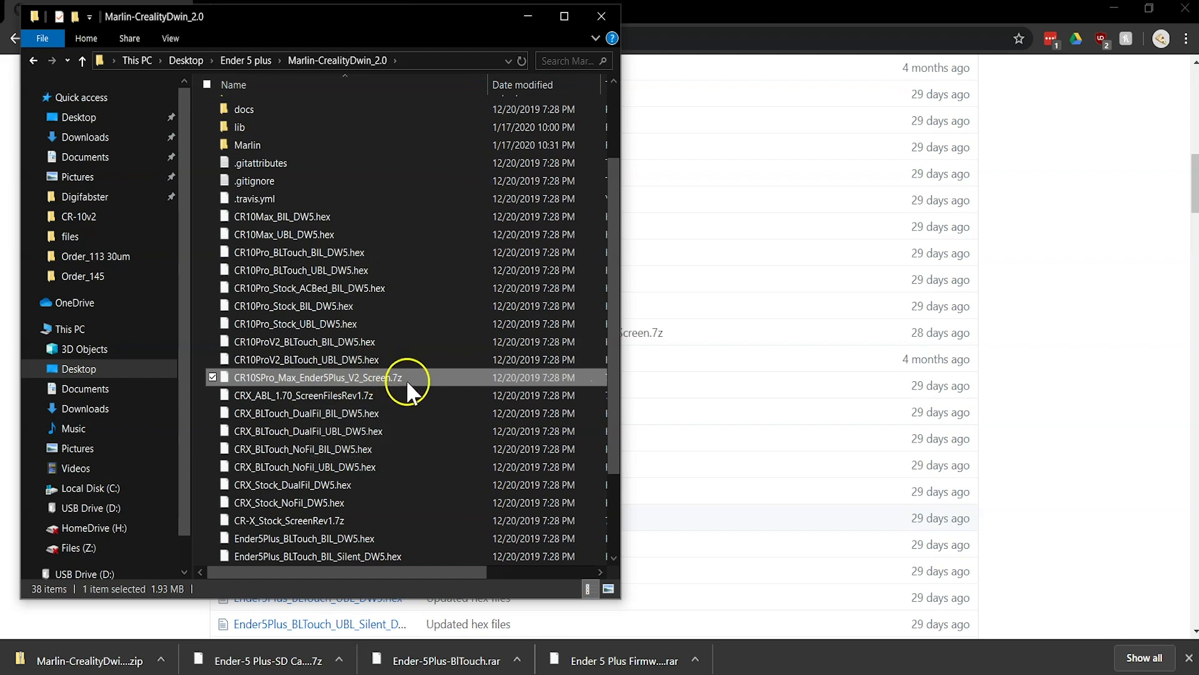
- Extract the archive with 7-Zip into its own folder, open it, and select all ten items
{"action": "right_click", "coordinate": [357, 381]}
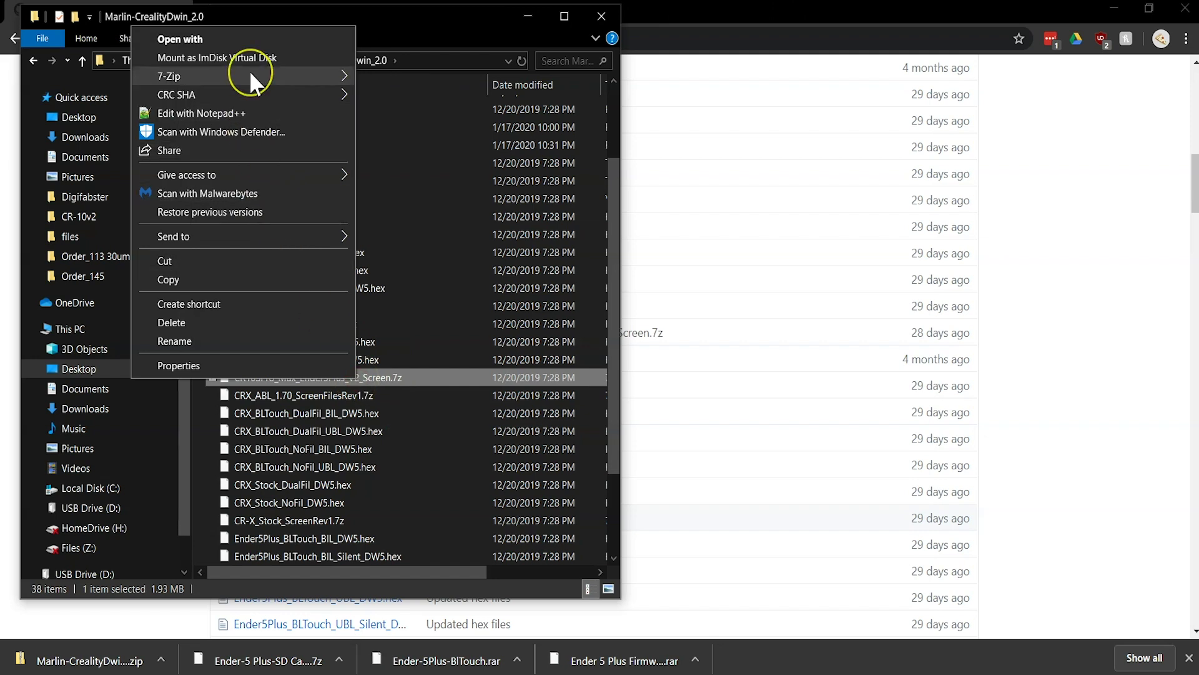
{"action": "mouse_move", "coordinate": [249, 74]}
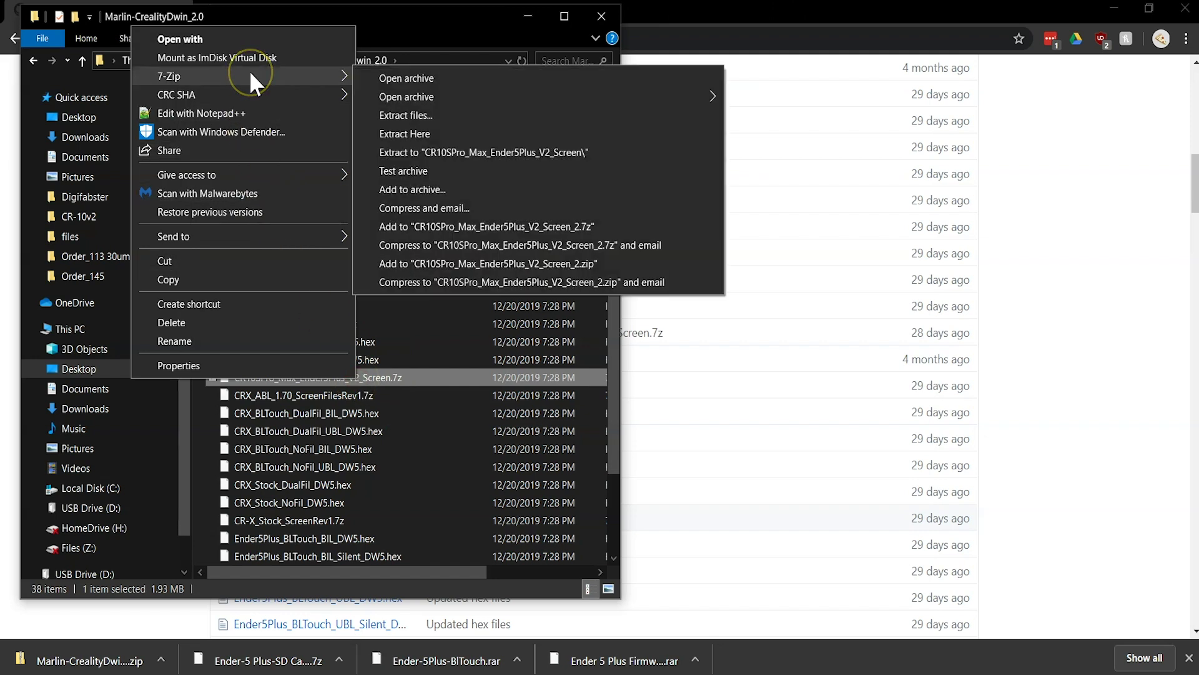
{"action": "left_click", "coordinate": [463, 153]}
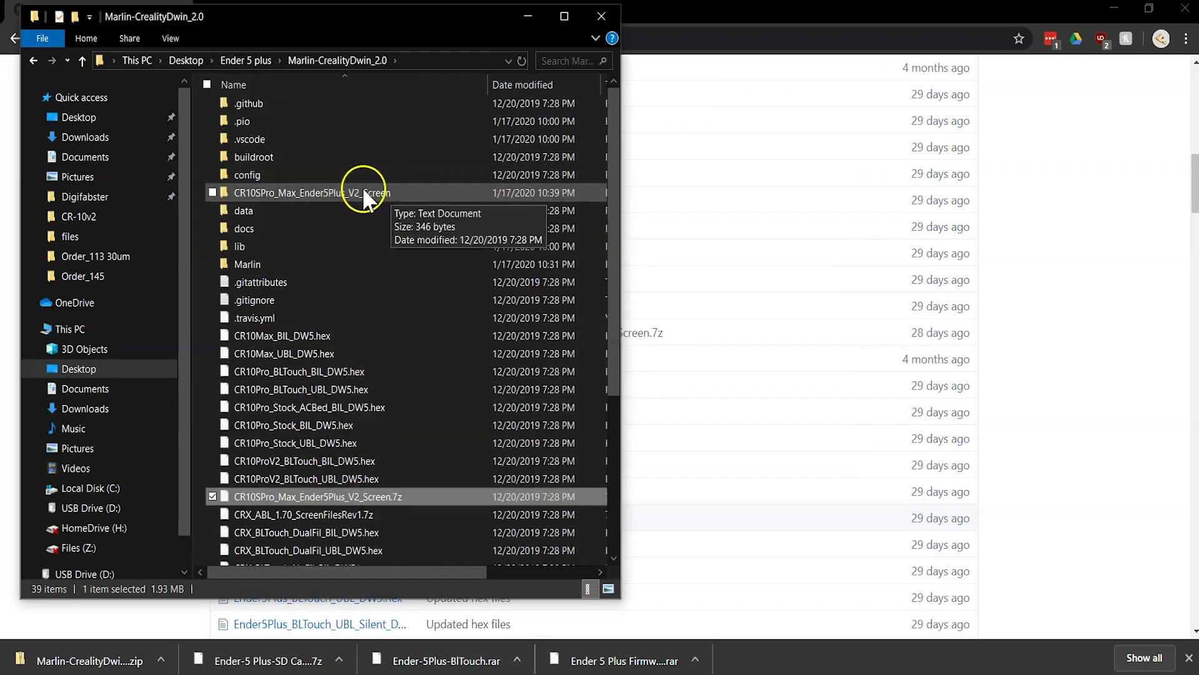
{"action": "left_click", "coordinate": [331, 199]}
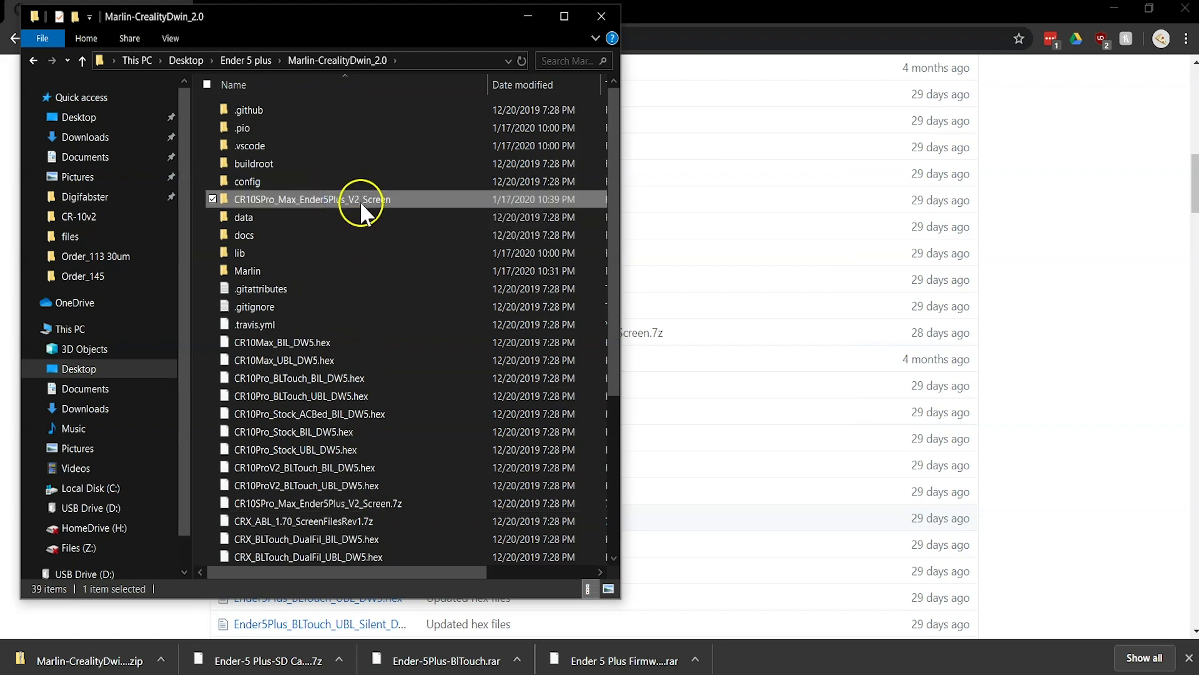
{"action": "double_click", "coordinate": [359, 201]}
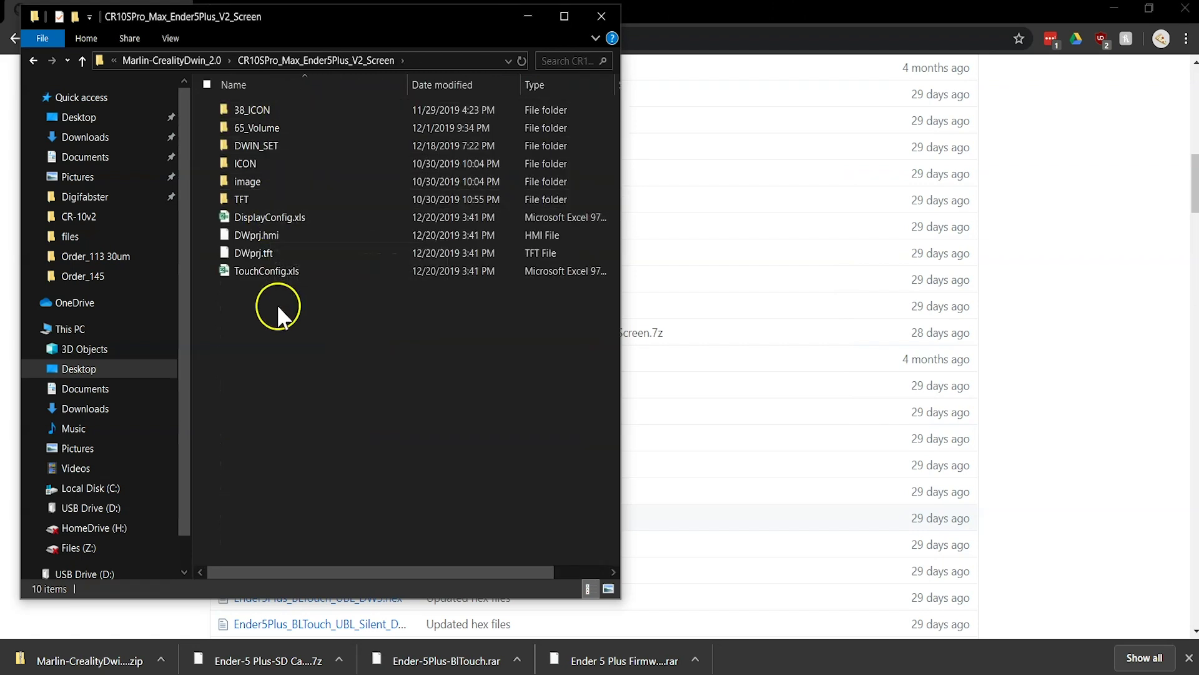
{"action": "left_click_drag", "start_coordinate": [276, 304], "coordinate": [242, 106]}
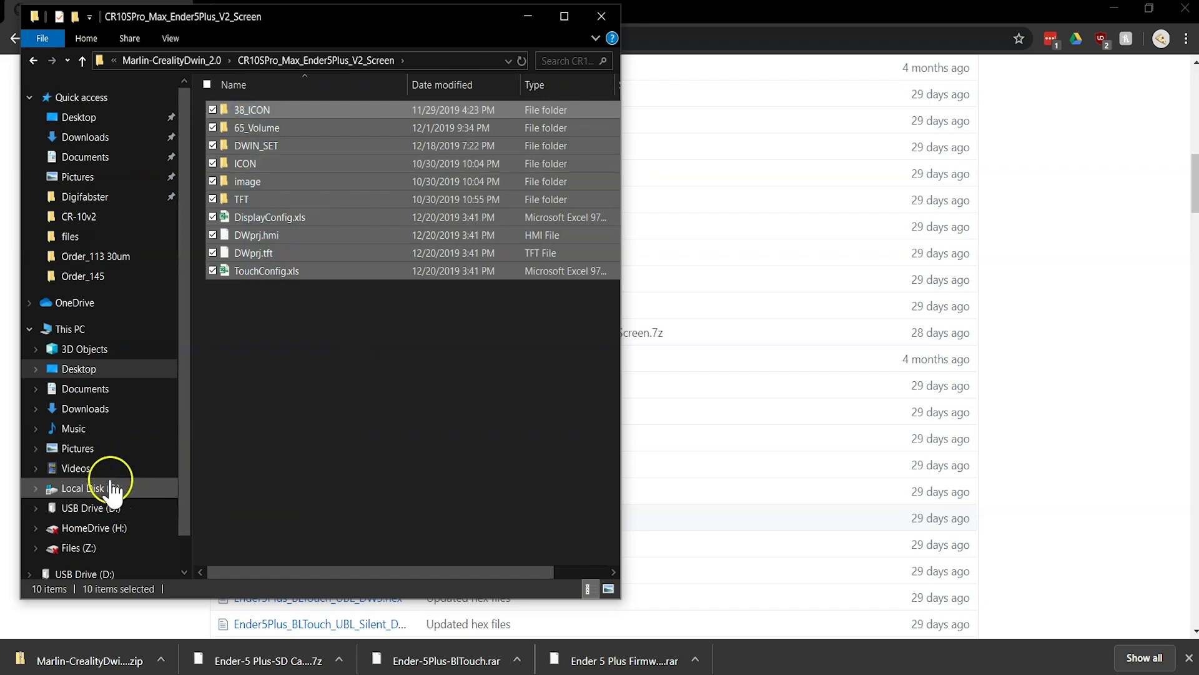
- Paste the ten screen files onto USB Drive (D:), then eject the drive once copying finishes
{"action": "left_click", "coordinate": [100, 508]}
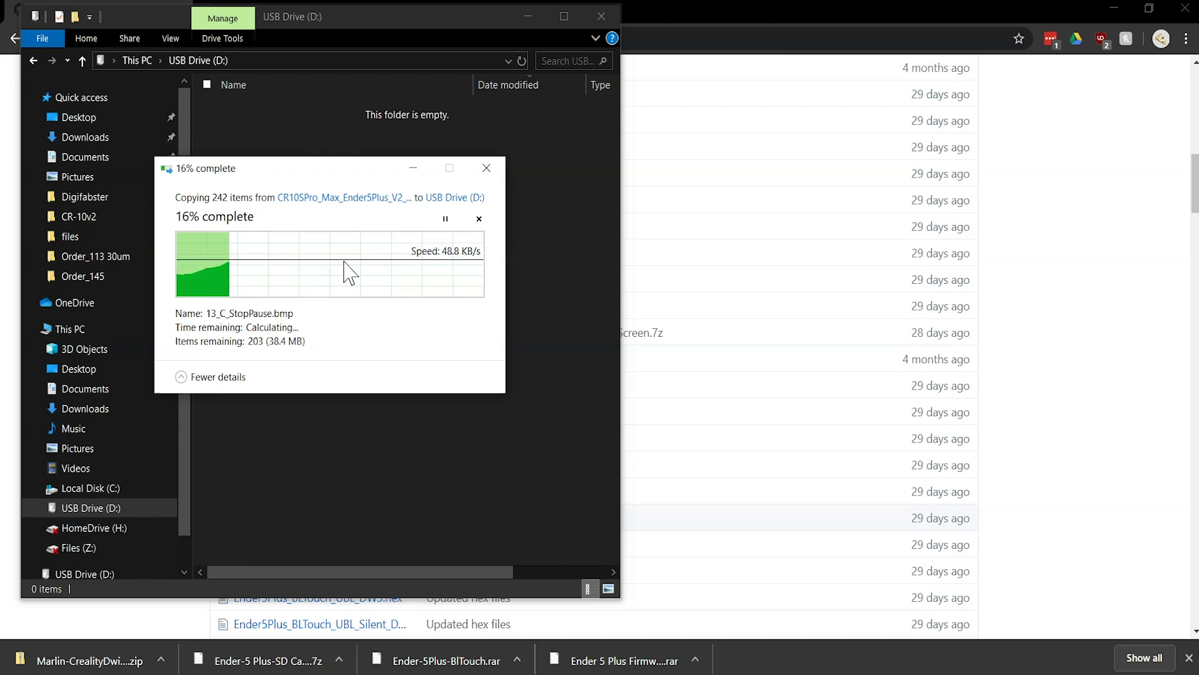
{"action": "left_click", "coordinate": [324, 181]}
{"action": "left_click_drag", "start_coordinate": [323, 173], "coordinate": [355, 178]}
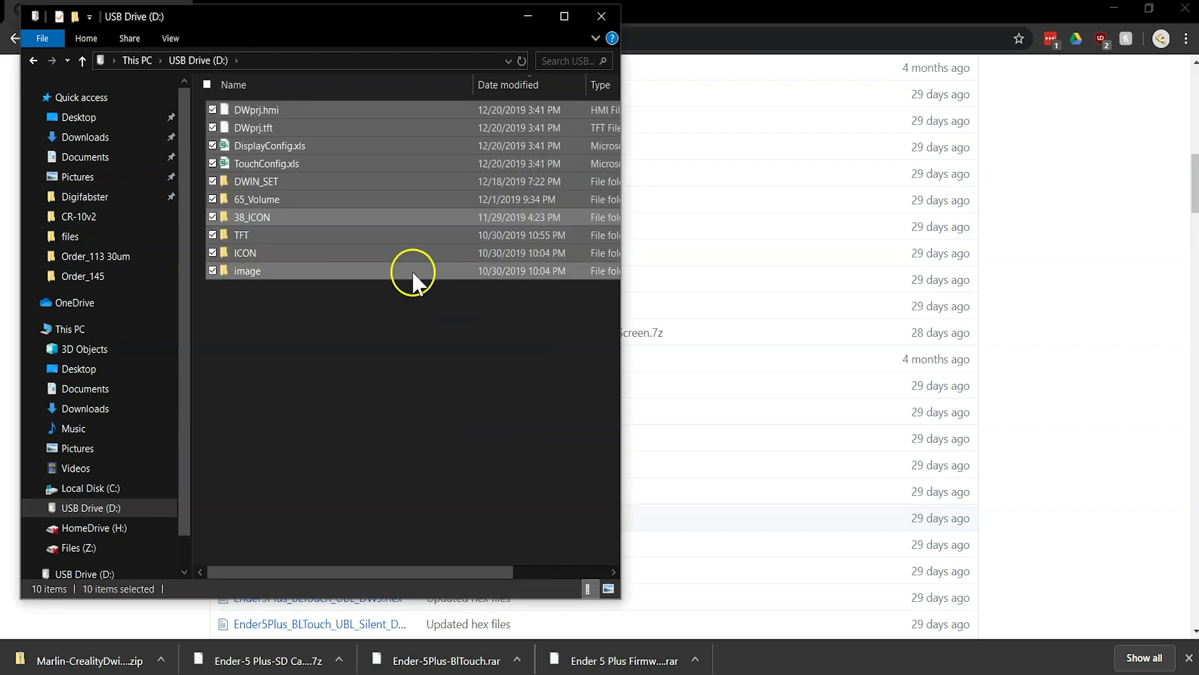
{"action": "left_click", "coordinate": [314, 375]}
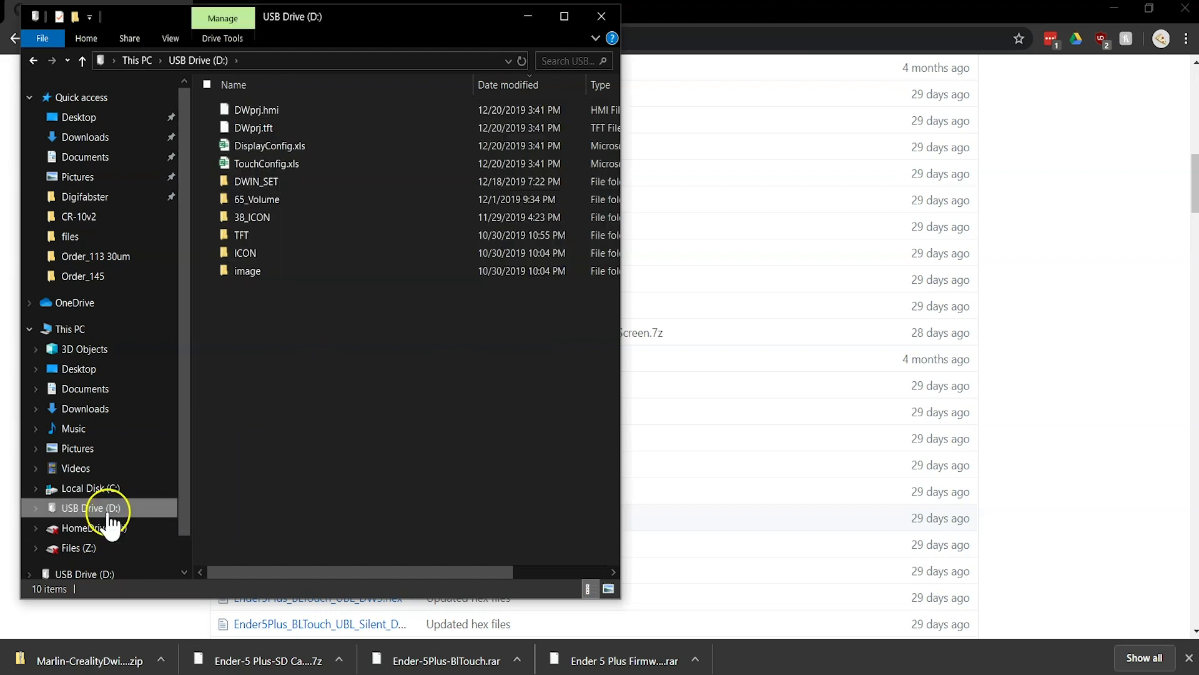
{"action": "right_click", "coordinate": [108, 514]}
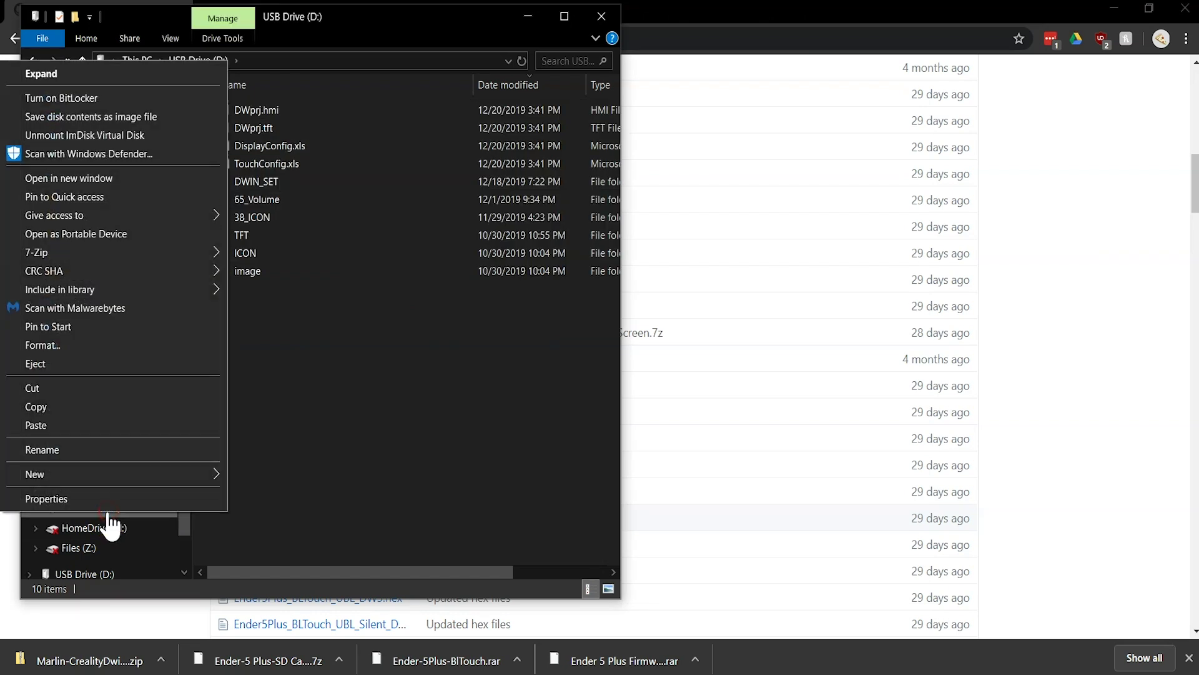
{"action": "left_click", "coordinate": [100, 363]}
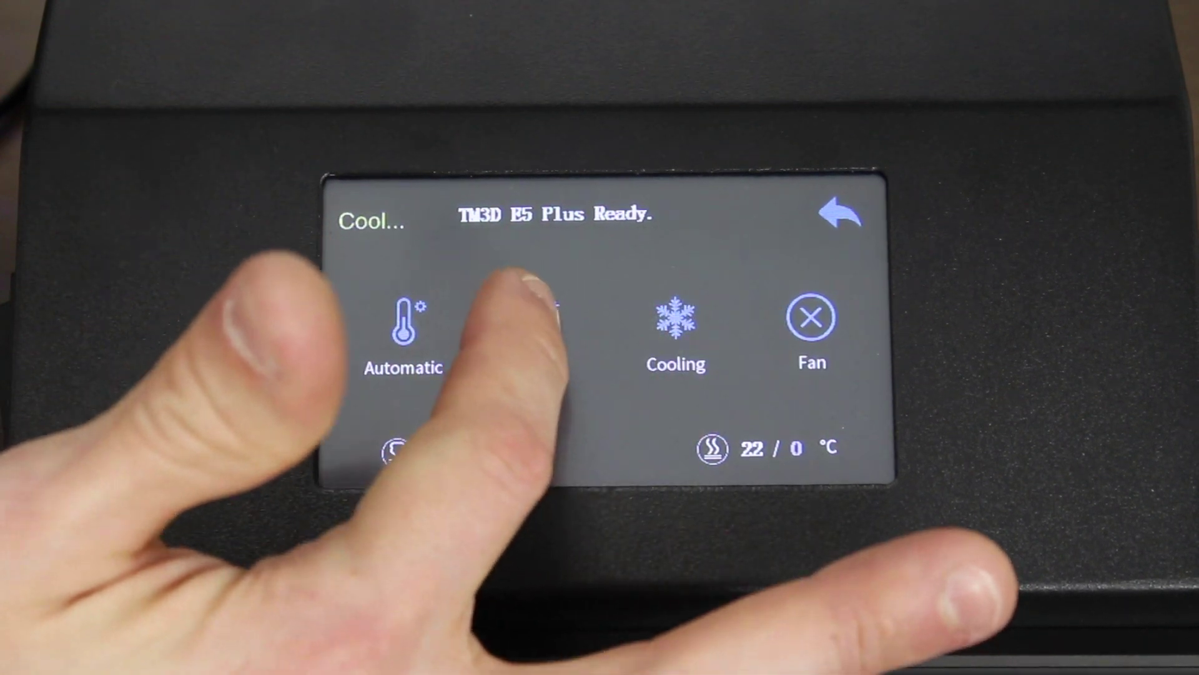
- Under Temp > Manual, enter 285 °C as the nozzle pre-heat target and confirm
{"action": "left_click", "coordinate": [539, 322]}
{"action": "left_click", "coordinate": [581, 294]}
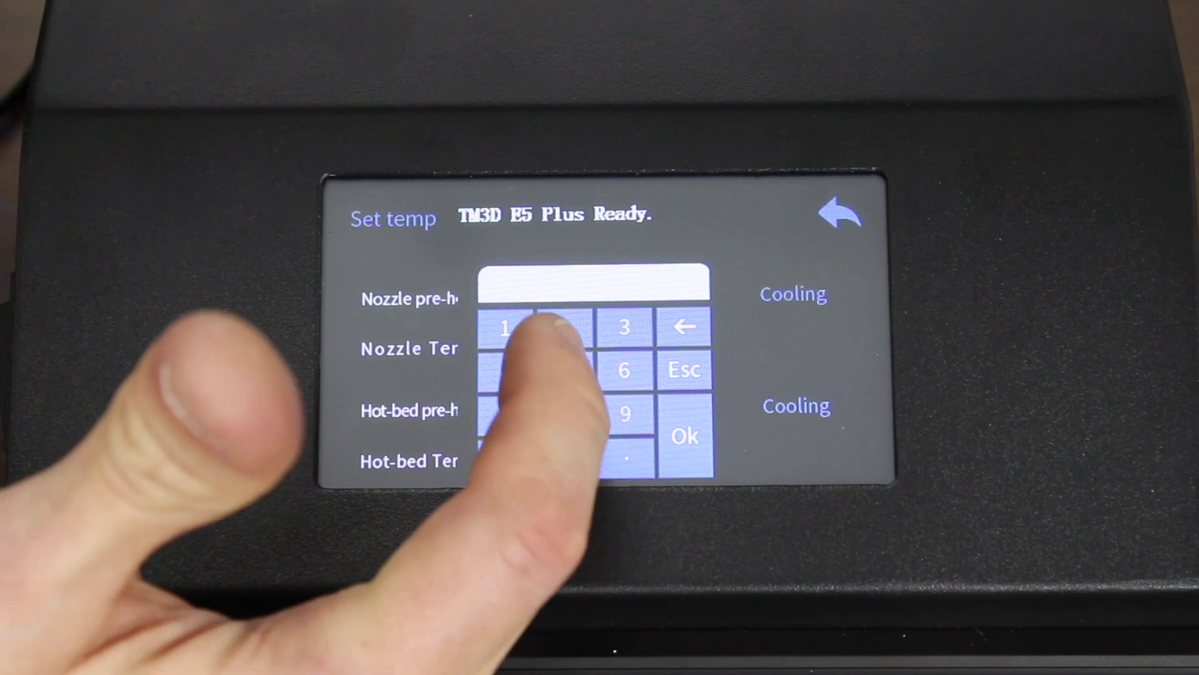
{"action": "left_click", "coordinate": [563, 326]}
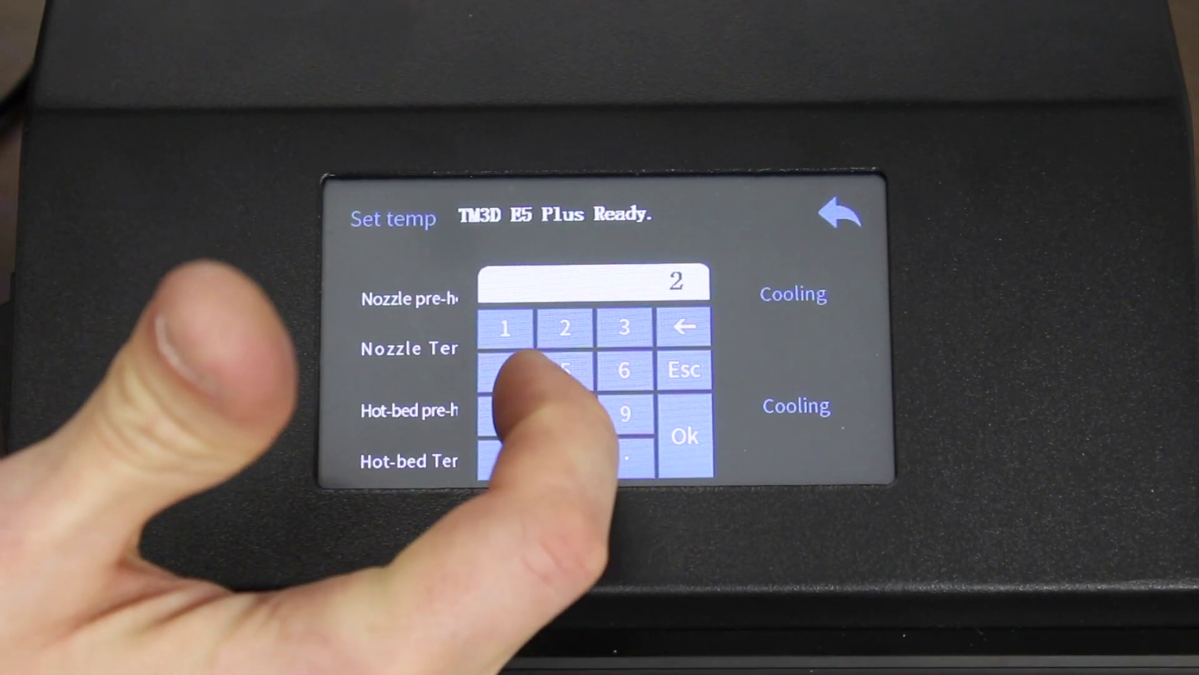
{"action": "left_click", "coordinate": [562, 413]}
{"action": "left_click", "coordinate": [562, 370]}
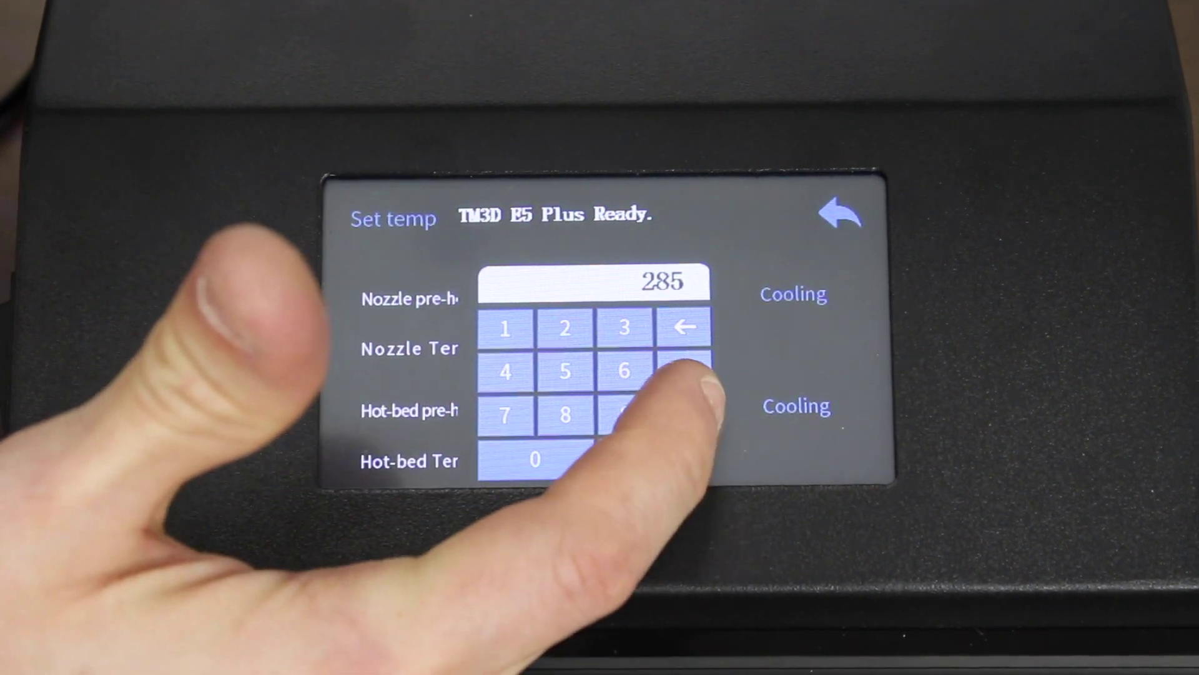
{"action": "left_click", "coordinate": [685, 435]}
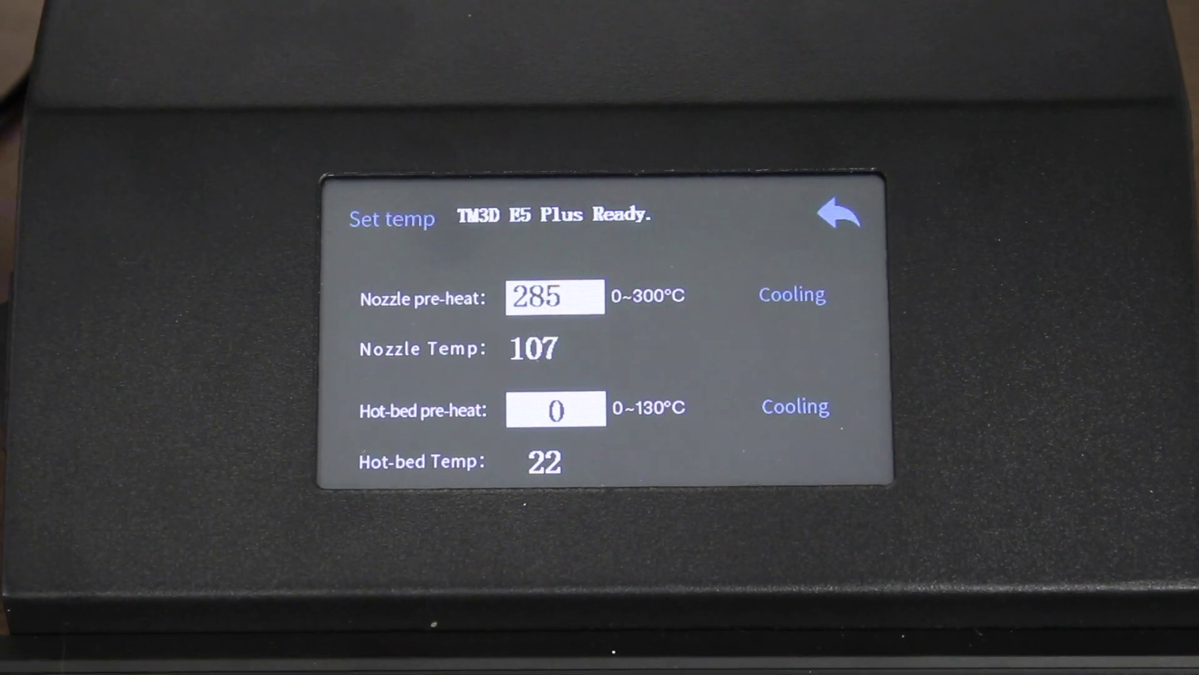